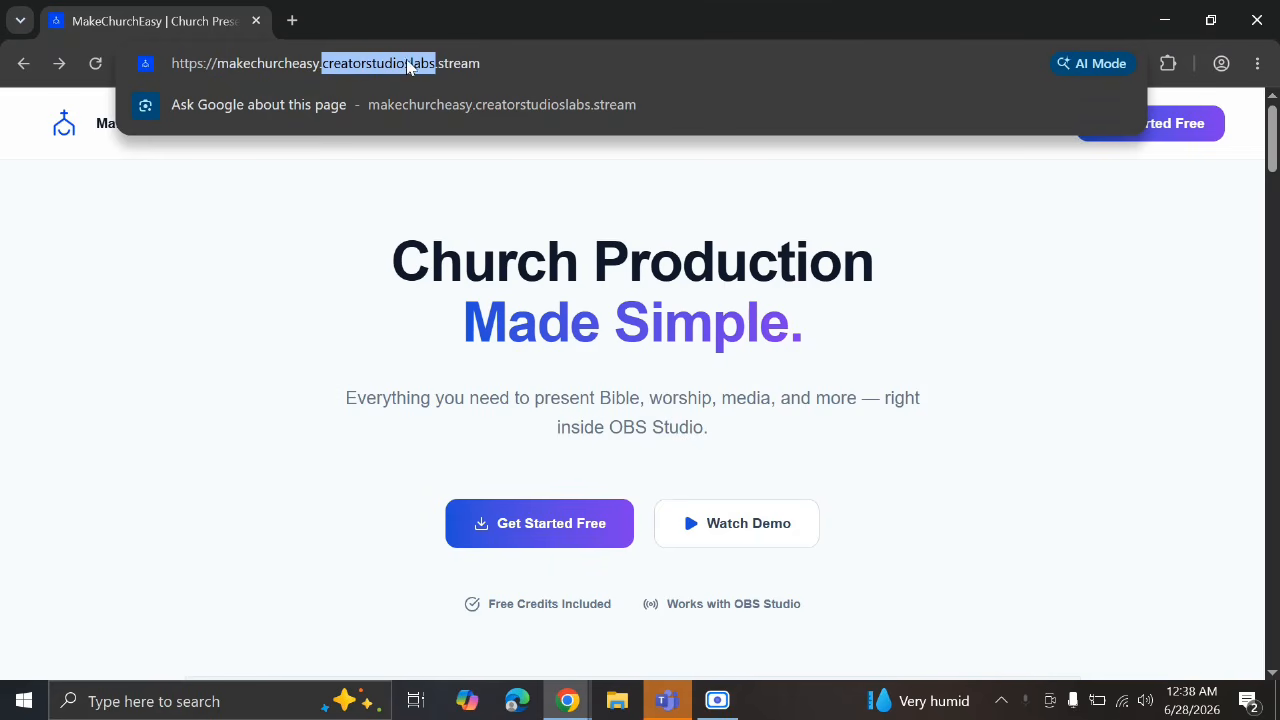
Dismiss the address-bar suggestions and start a free account via Get Started Free
{"action": "double_click", "coordinate": [458, 63]}
{"action": "left_click", "coordinate": [484, 60]}
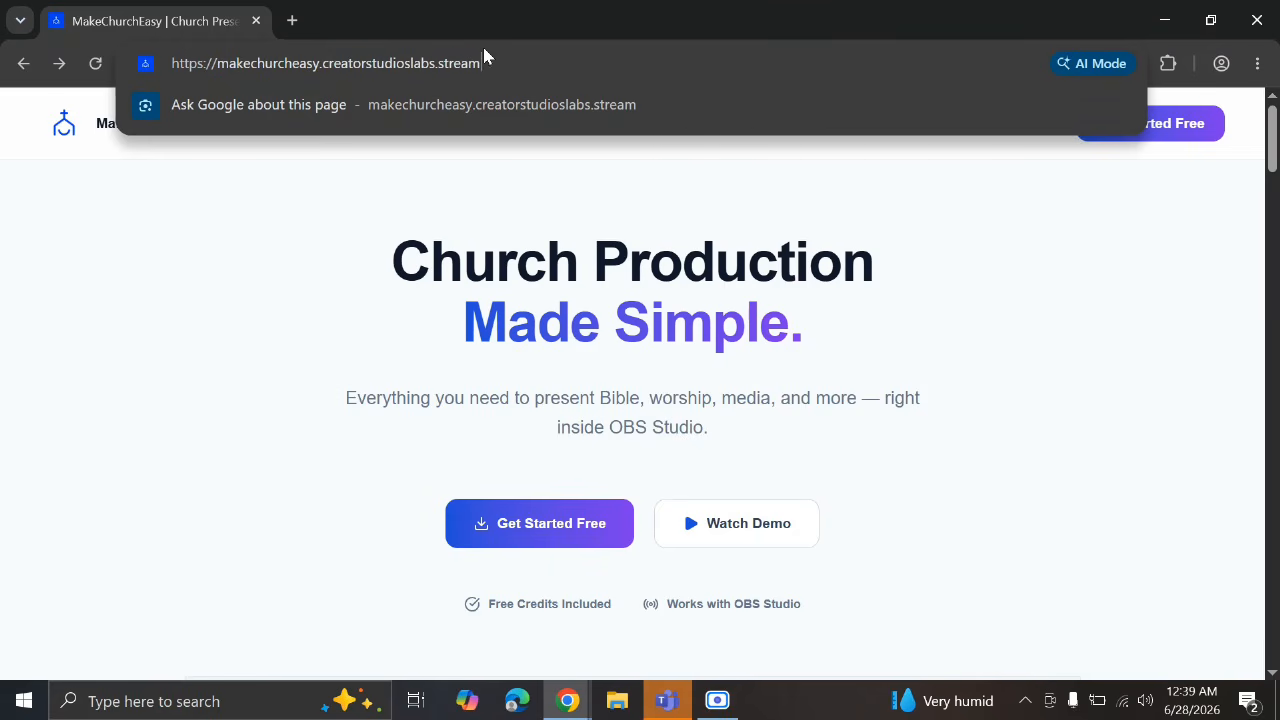
{"action": "left_click", "coordinate": [508, 274]}
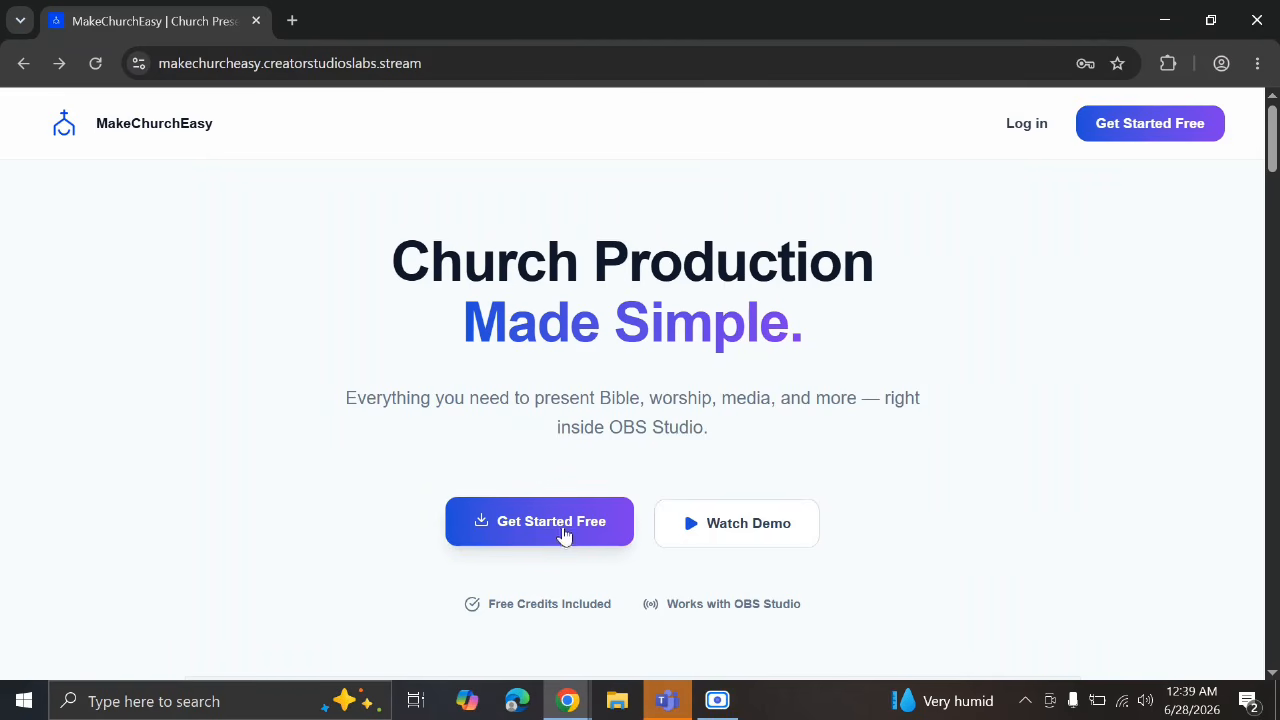
{"action": "left_click", "coordinate": [552, 521]}
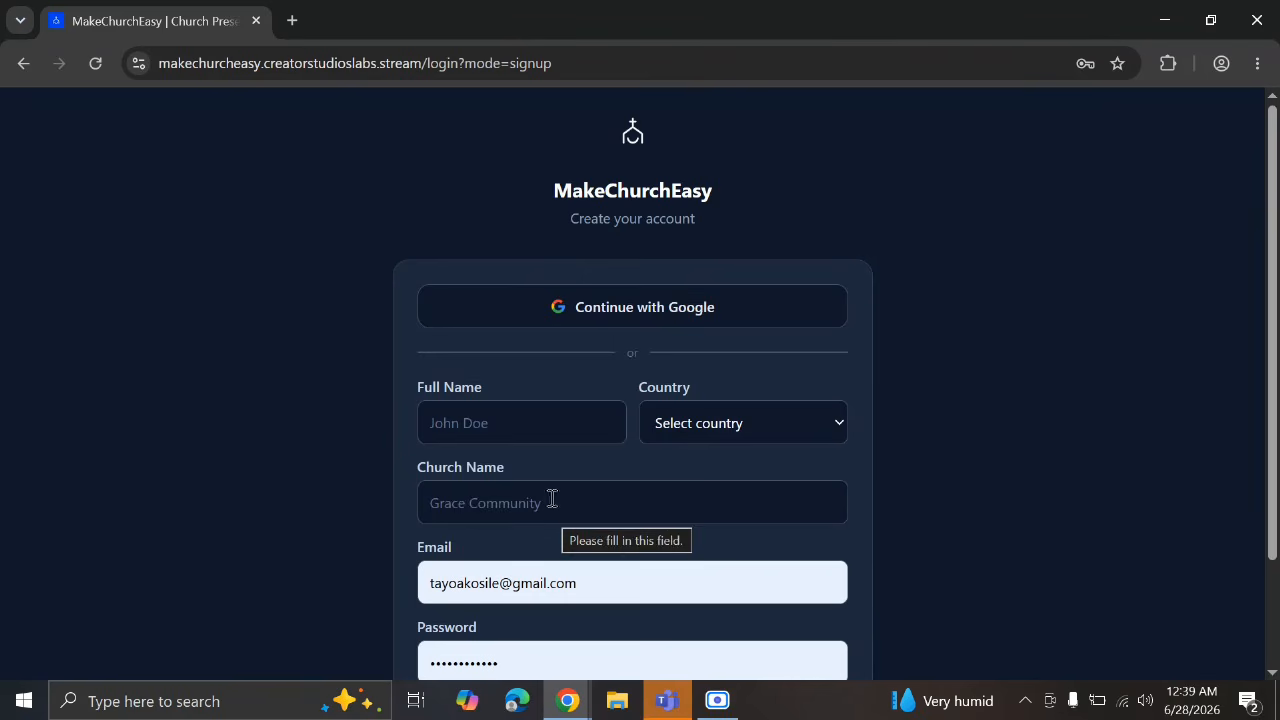
Enter the user's full name, choose Nigeria as country, and church name Saviours Assembly
{"action": "left_click", "coordinate": [494, 414]}
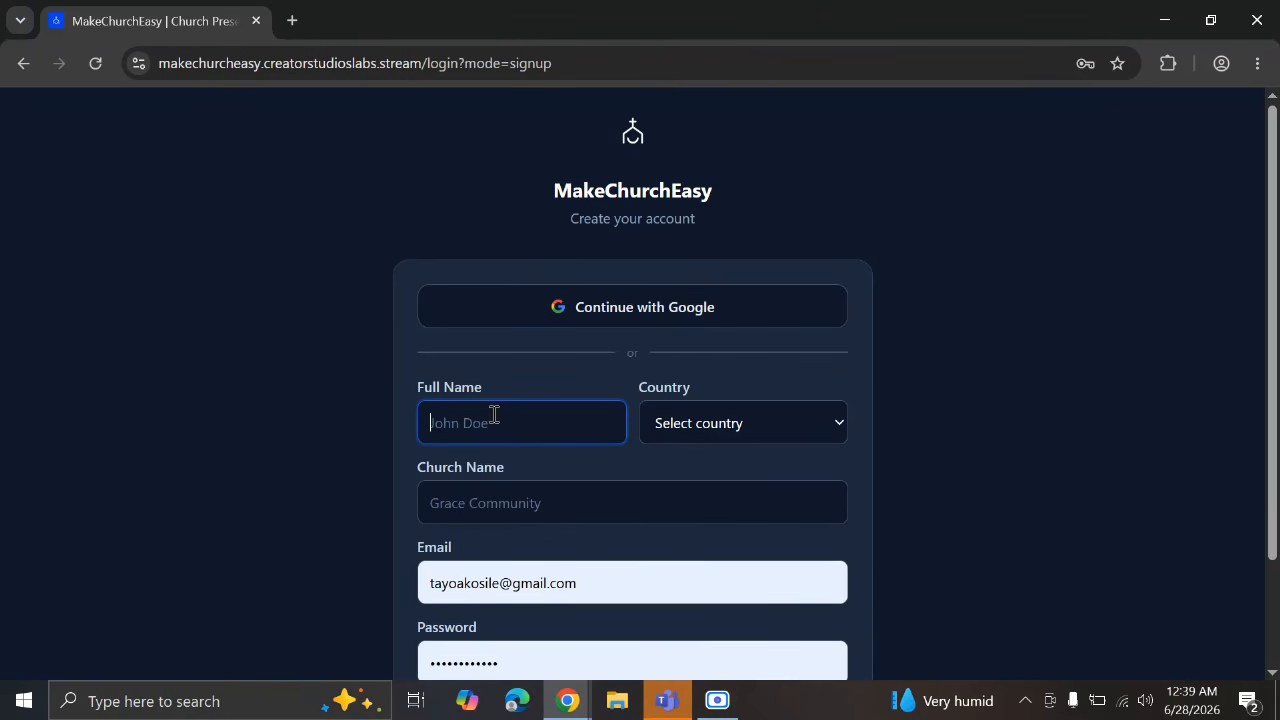
{"action": "key", "text": "Tab"}
{"action": "key", "text": "r"}
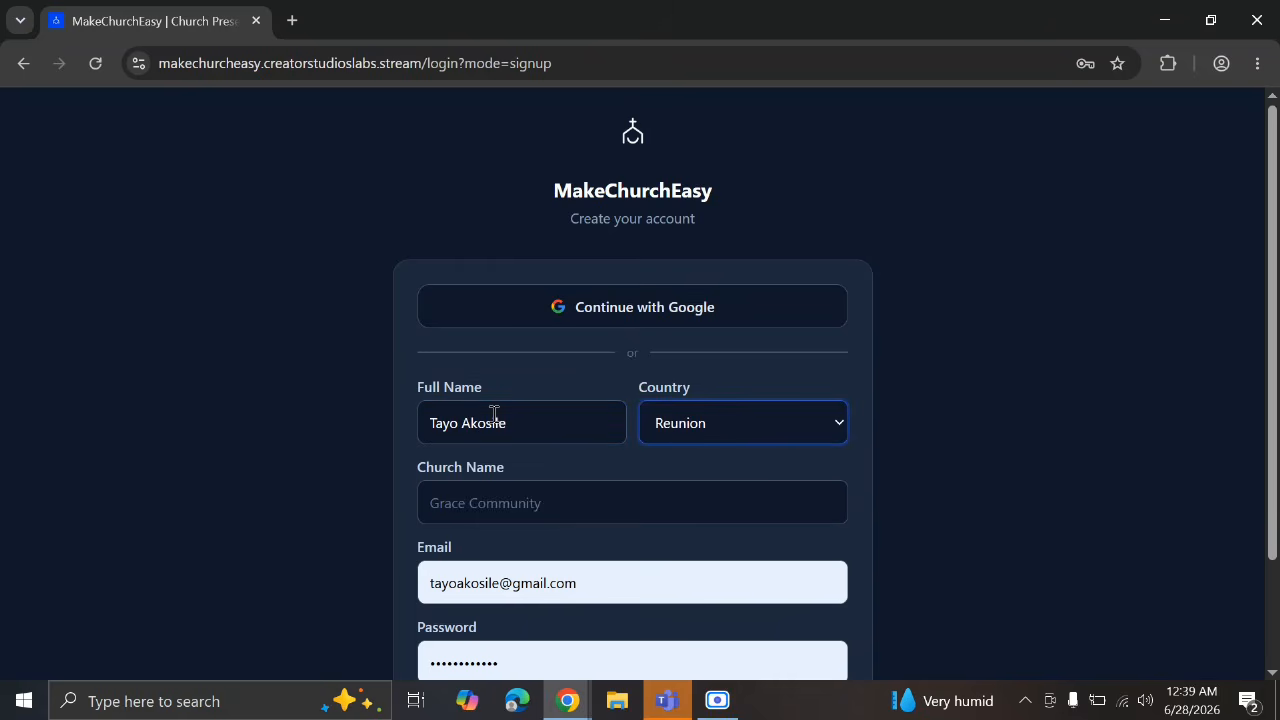
{"action": "left_click", "coordinate": [713, 437]}
{"action": "type", "text": "nigeria"}
{"action": "left_click", "coordinate": [674, 494]}
{"action": "type", "text": "Saviours Assembly"}
Re-enter the account password, create the account, and save the password in Chrome
{"action": "scroll", "coordinate": [673, 495], "scroll_direction": "down", "scroll_amount": 2}
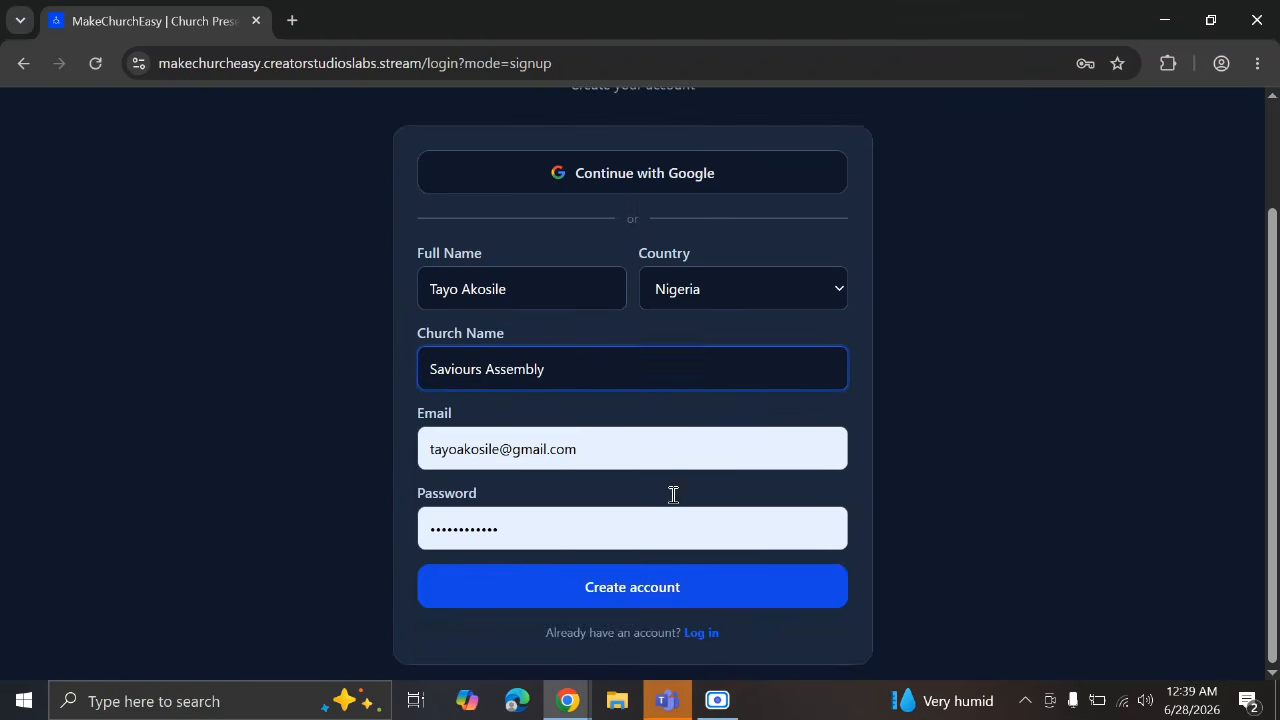
{"action": "left_click", "coordinate": [643, 535]}
{"action": "key", "text": "ctrl+a"}
{"action": "type", "text": "••••••••"}
{"action": "left_click", "coordinate": [643, 588]}
{"action": "left_click", "coordinate": [980, 376]}
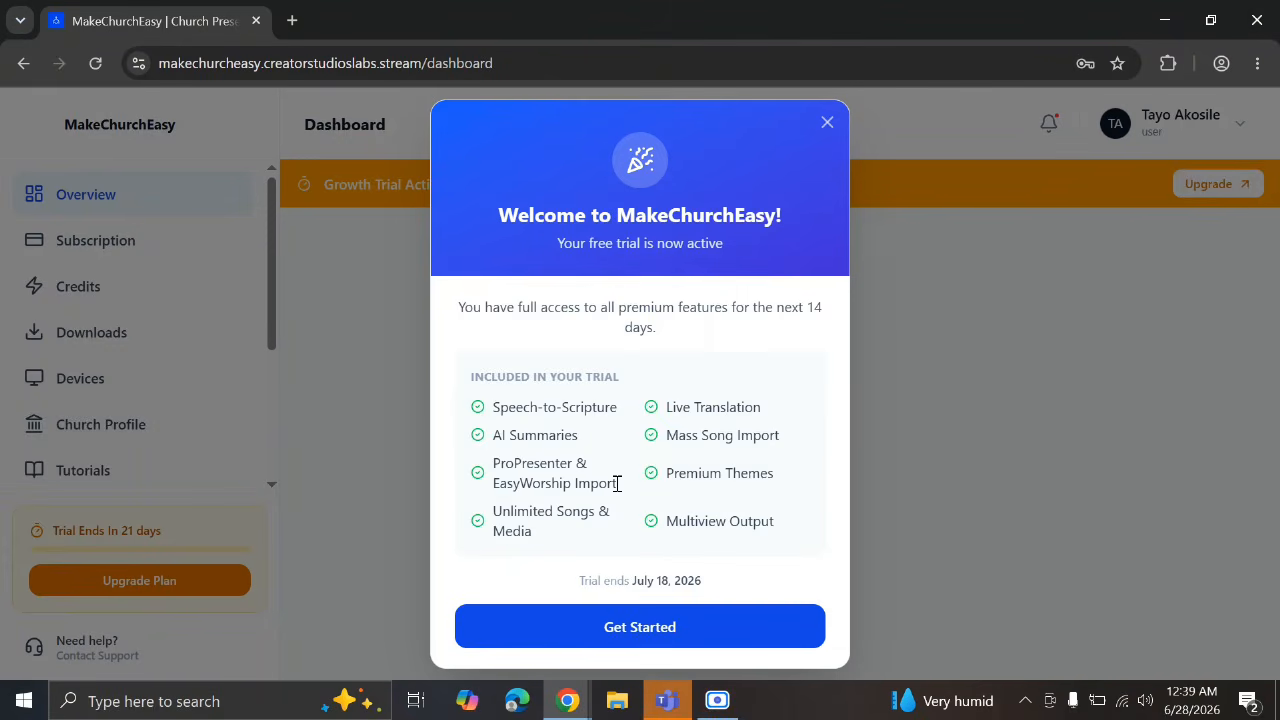
Download the Windows installer MakeChurchEasy_2.26.0_x64-setup.exe from Download Studio and launch it
{"action": "left_click", "coordinate": [671, 628]}
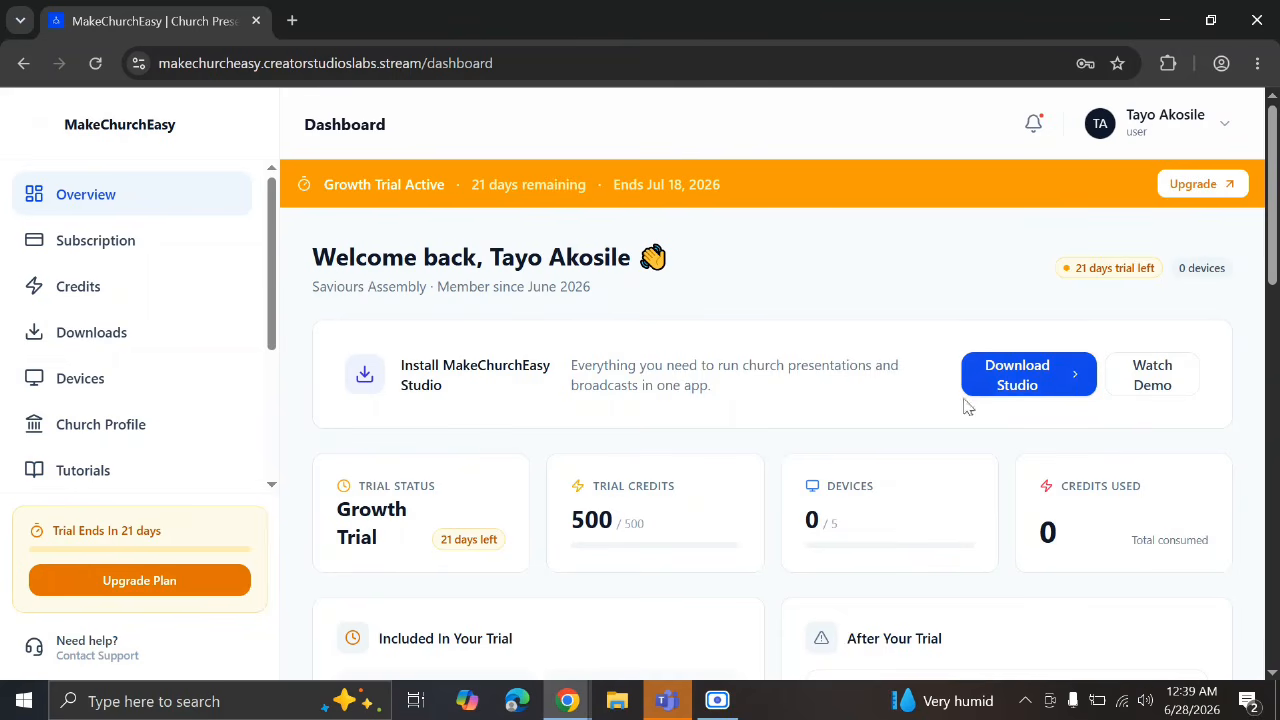
{"action": "left_click", "coordinate": [993, 374]}
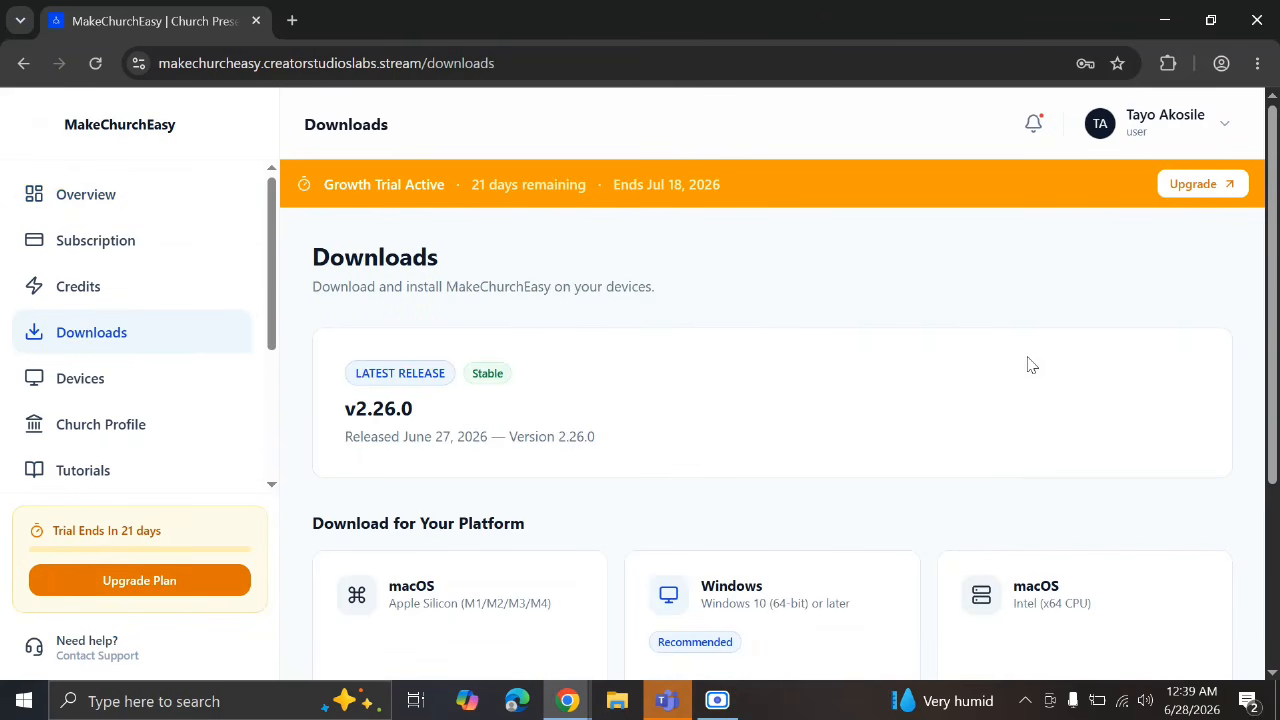
{"action": "scroll", "coordinate": [946, 510], "scroll_direction": "down", "scroll_amount": 3}
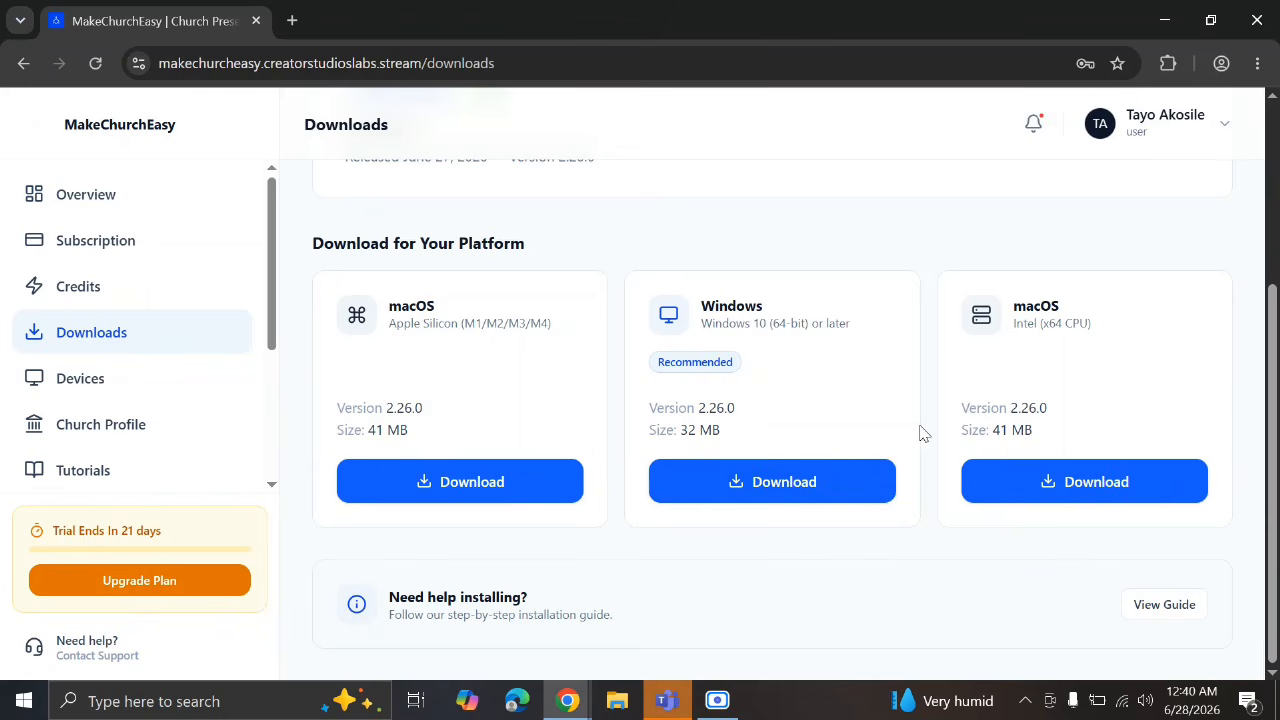
{"action": "left_click", "coordinate": [808, 490]}
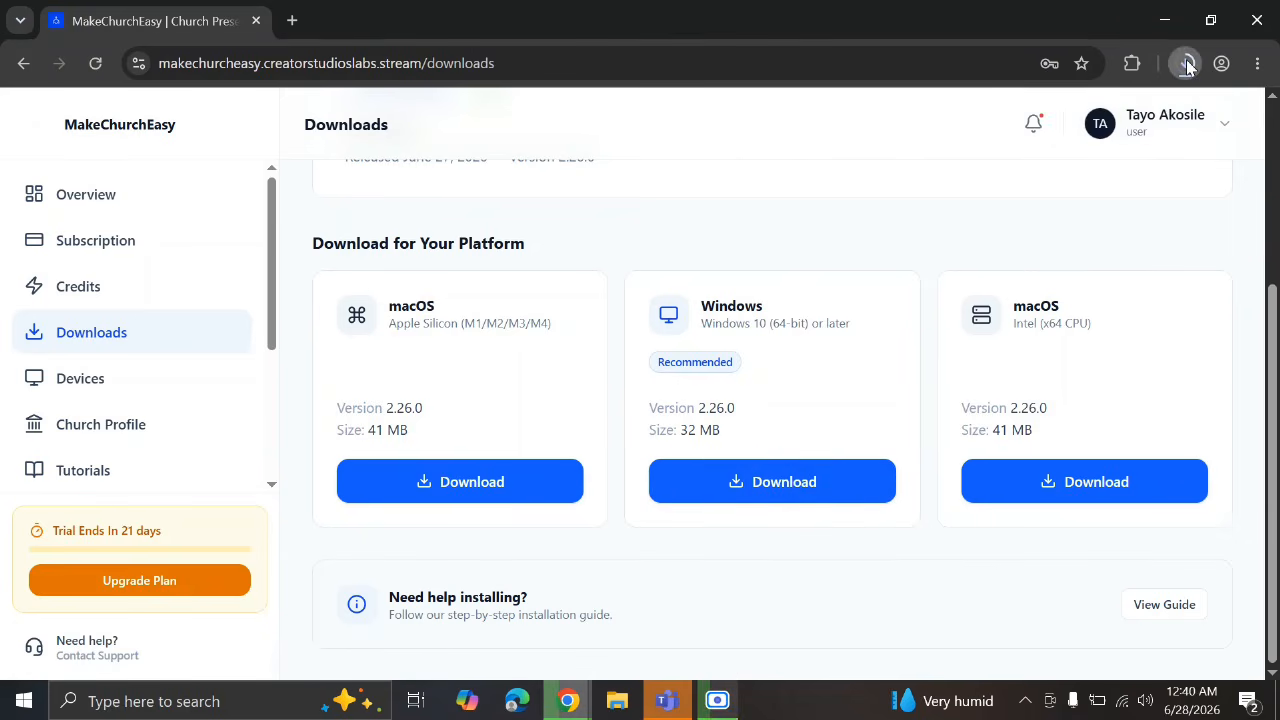
{"action": "left_click", "coordinate": [1185, 63]}
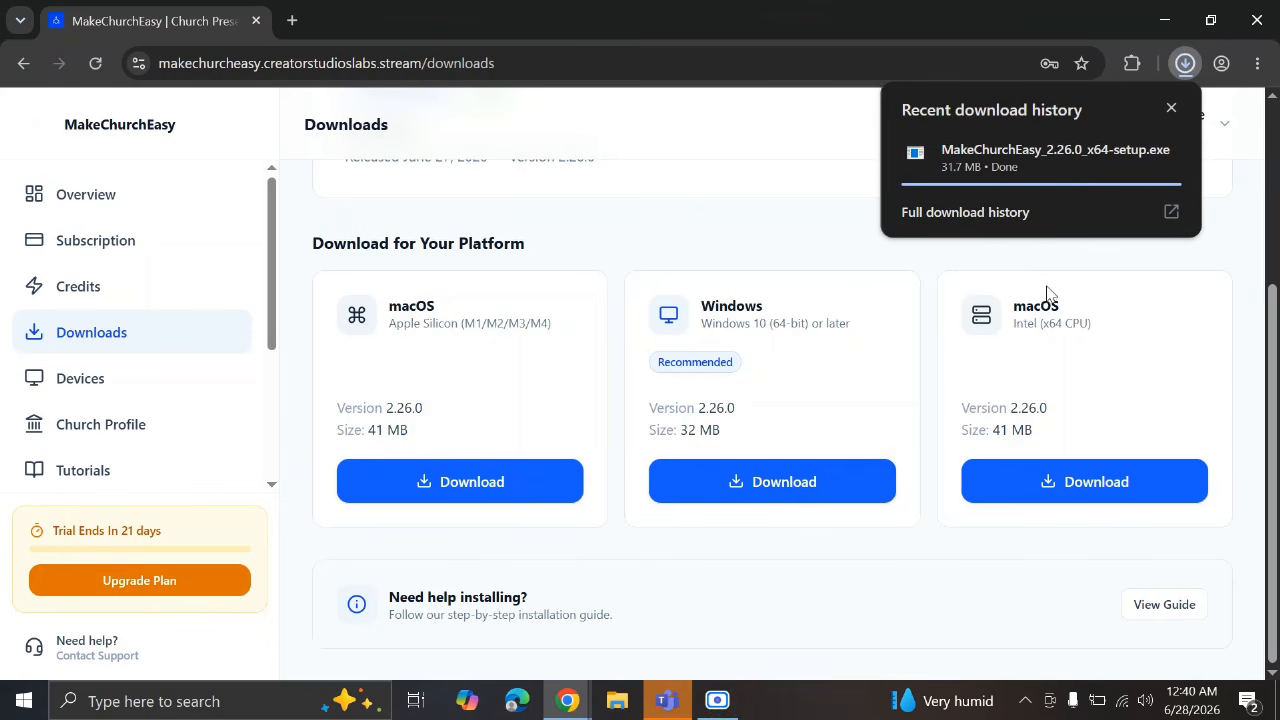
{"action": "left_click", "coordinate": [1033, 170]}
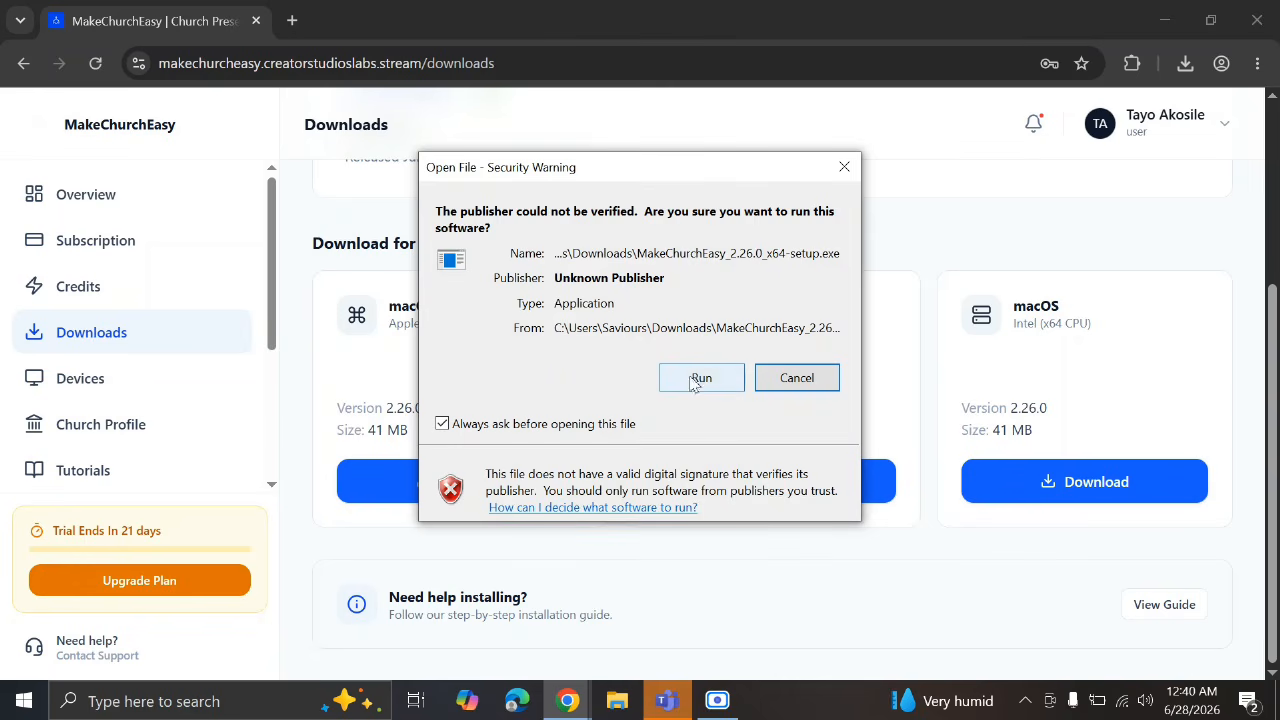
Run the installer, accept the default folder, and finish with Run MakeChurchEasy checked
{"action": "left_click", "coordinate": [702, 376]}
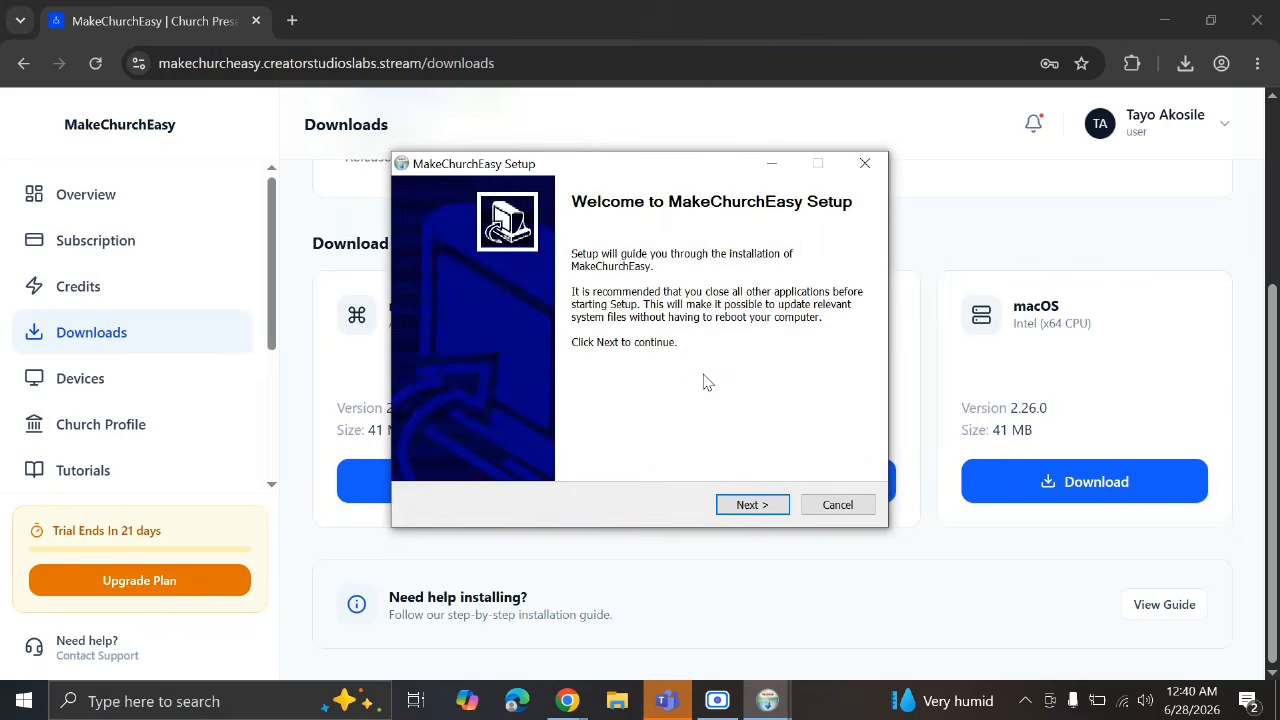
{"action": "left_click", "coordinate": [750, 505]}
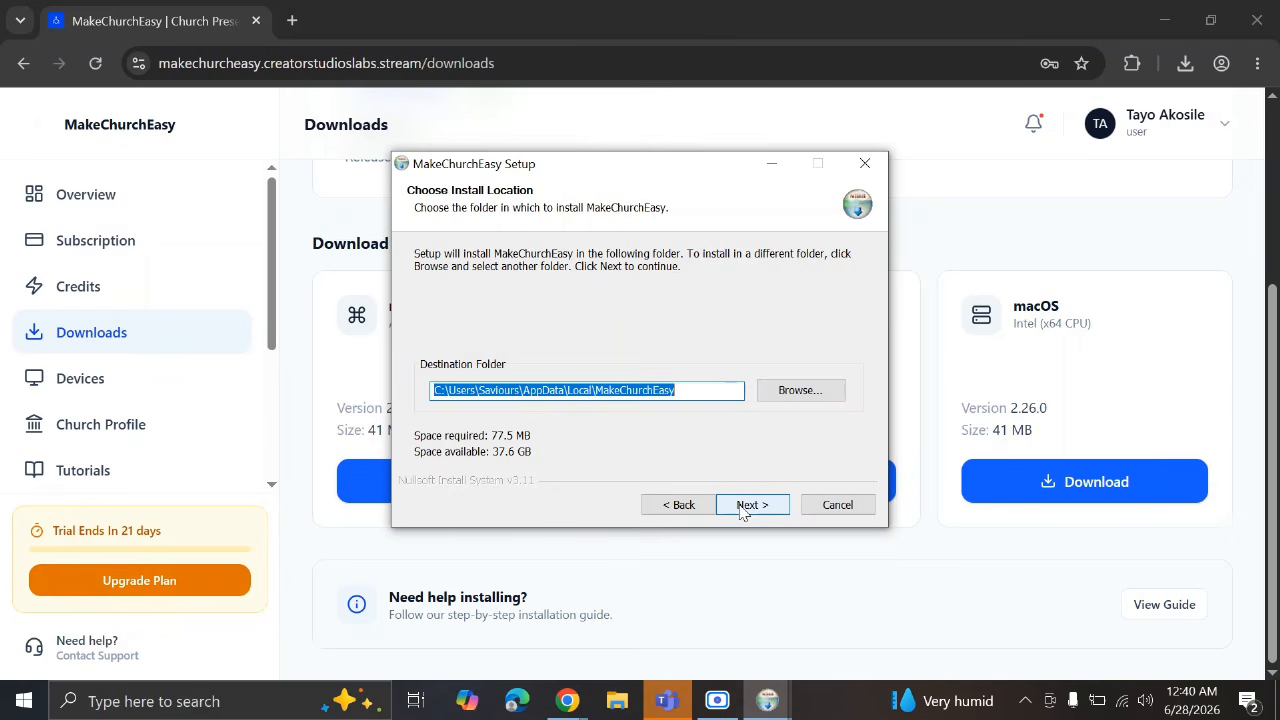
{"action": "left_click", "coordinate": [752, 505]}
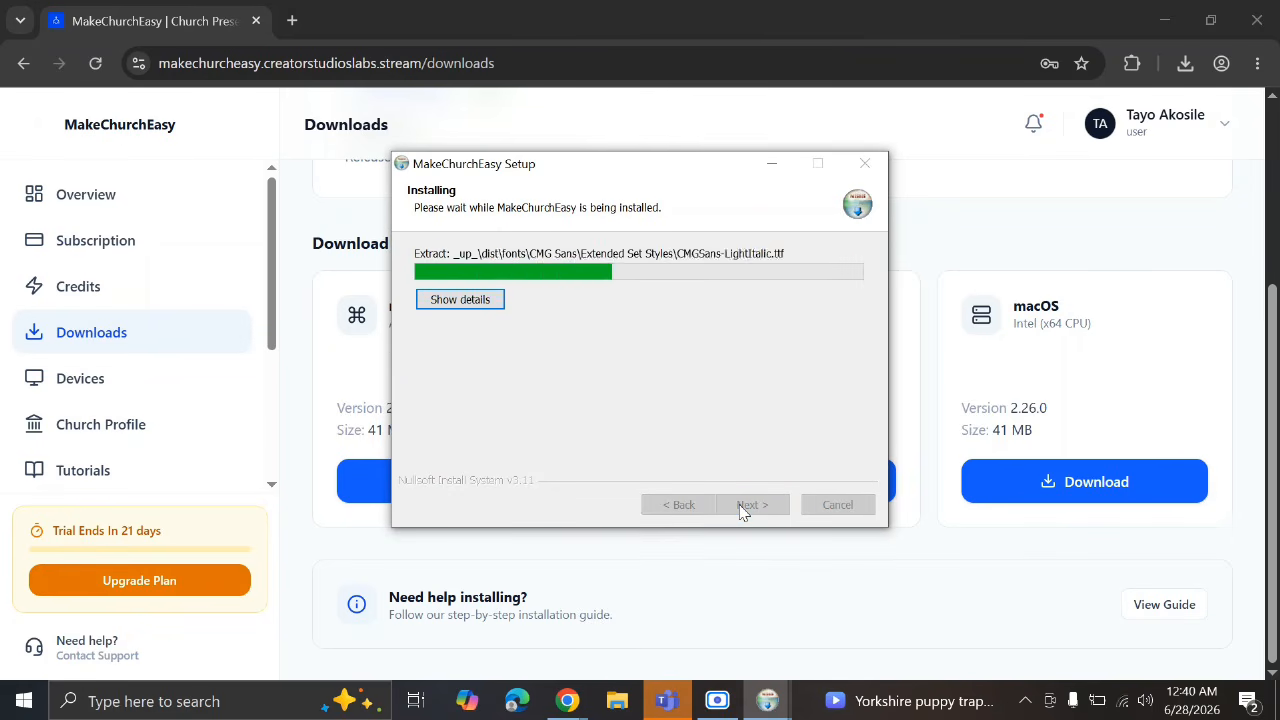
{"action": "left_click", "coordinate": [742, 508]}
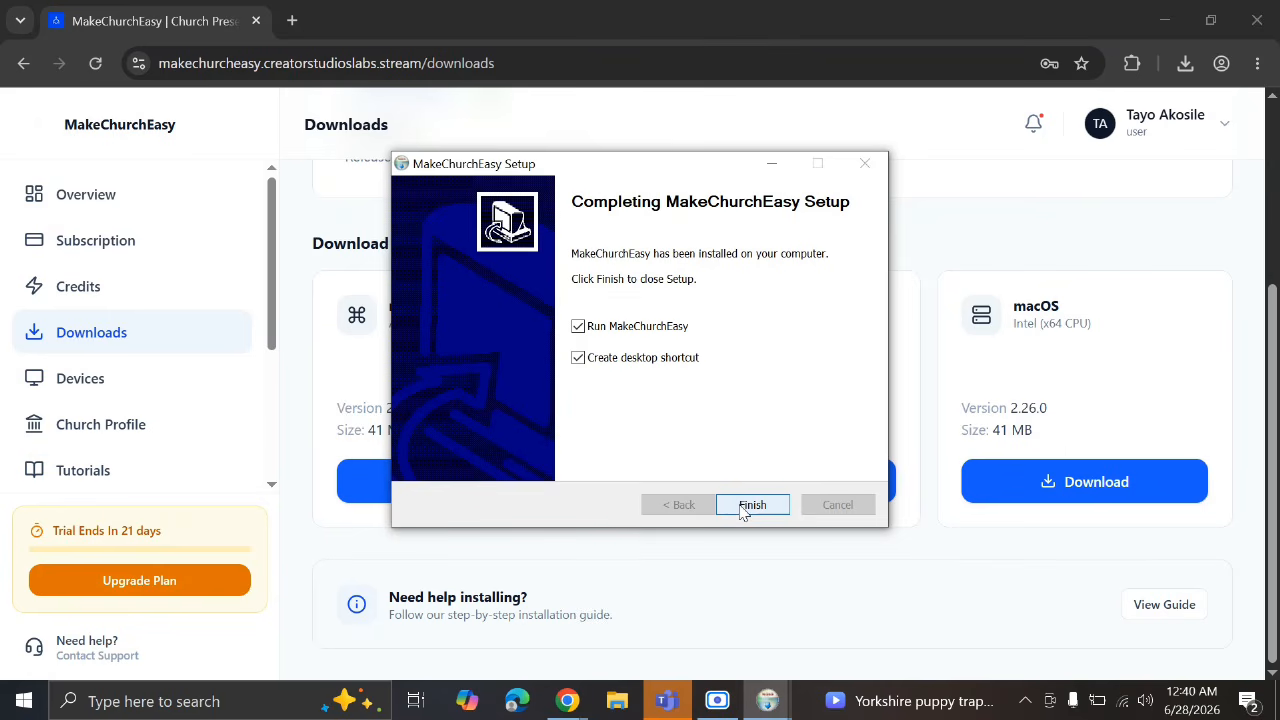
{"action": "left_click", "coordinate": [750, 506]}
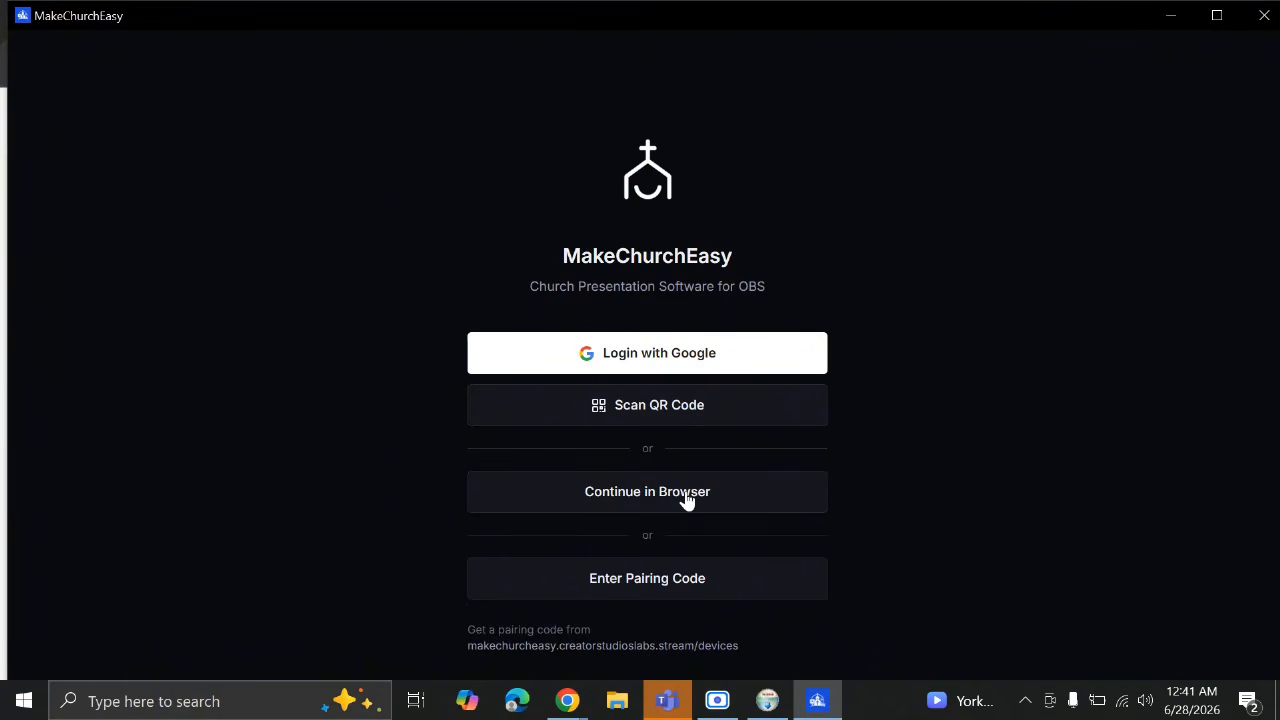
Maximize the app window and cancel the QR code sign-in in favour of the browser
{"action": "left_click", "coordinate": [702, 418]}
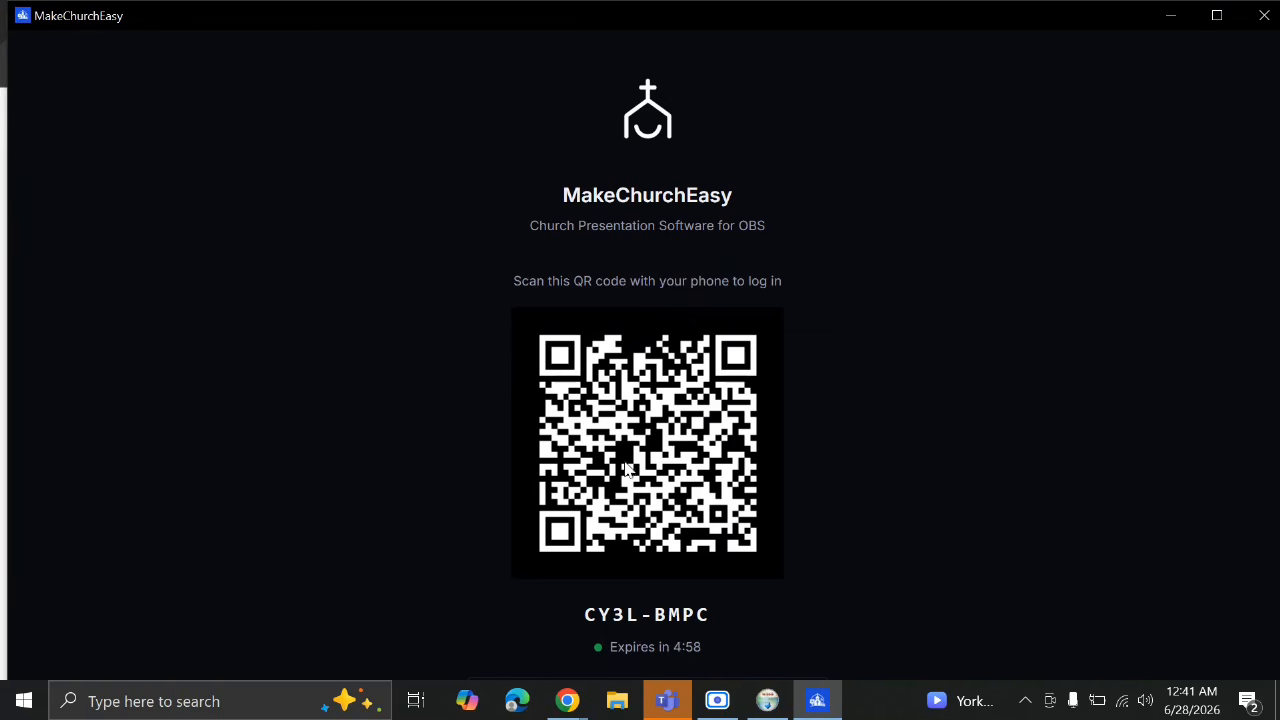
{"action": "left_click", "coordinate": [1221, 16]}
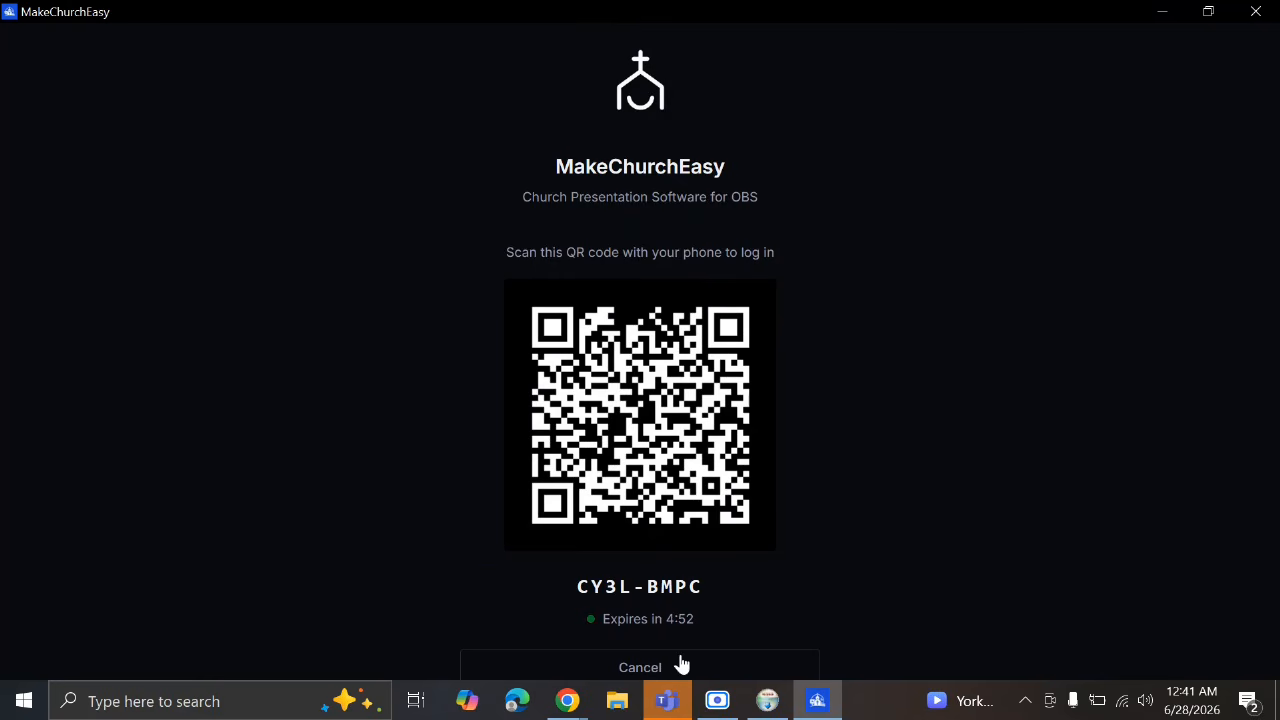
{"action": "left_click", "coordinate": [681, 664]}
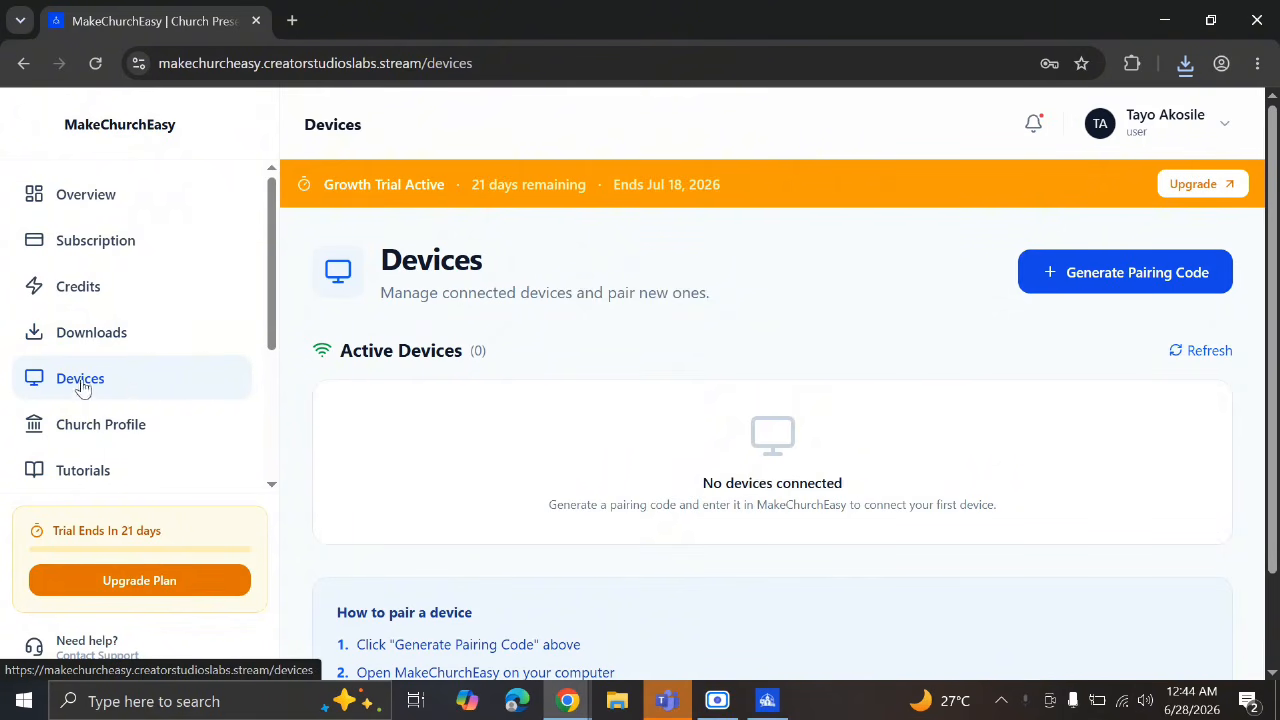
Generate and copy a device pairing code on the web Devices page, then return to the desktop app
{"action": "left_click", "coordinate": [1149, 277]}
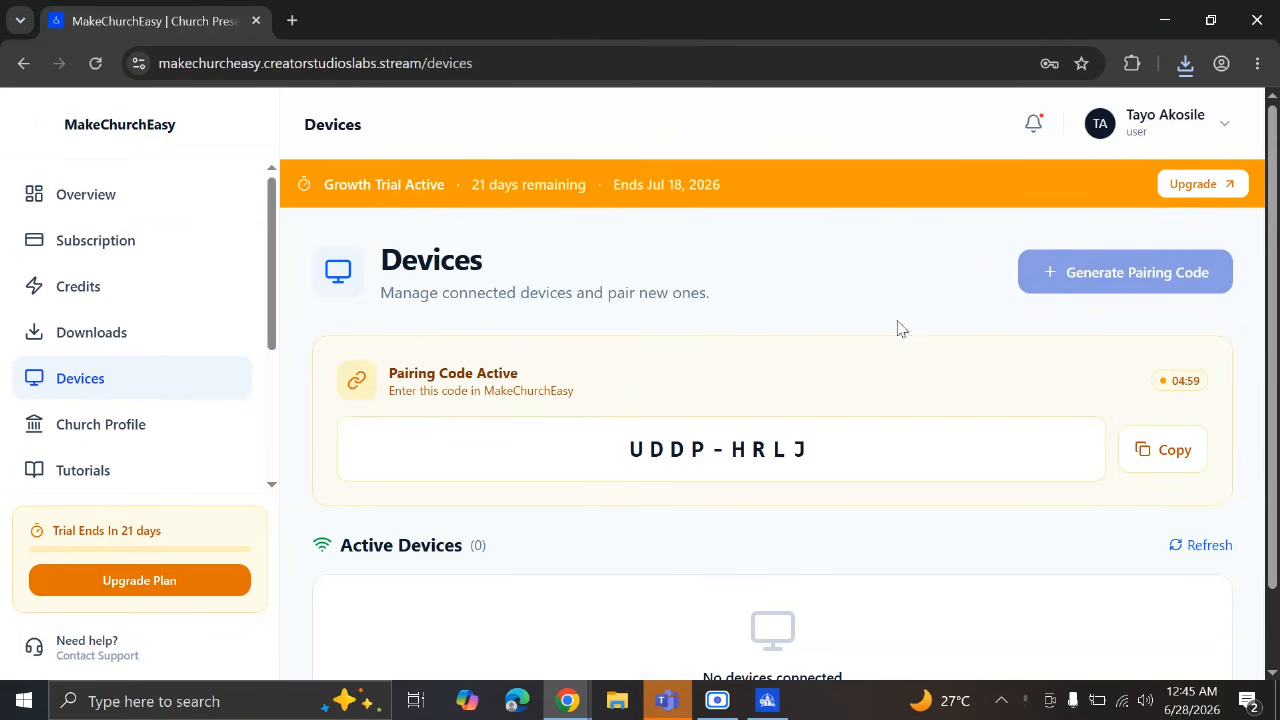
{"action": "left_click", "coordinate": [1140, 462]}
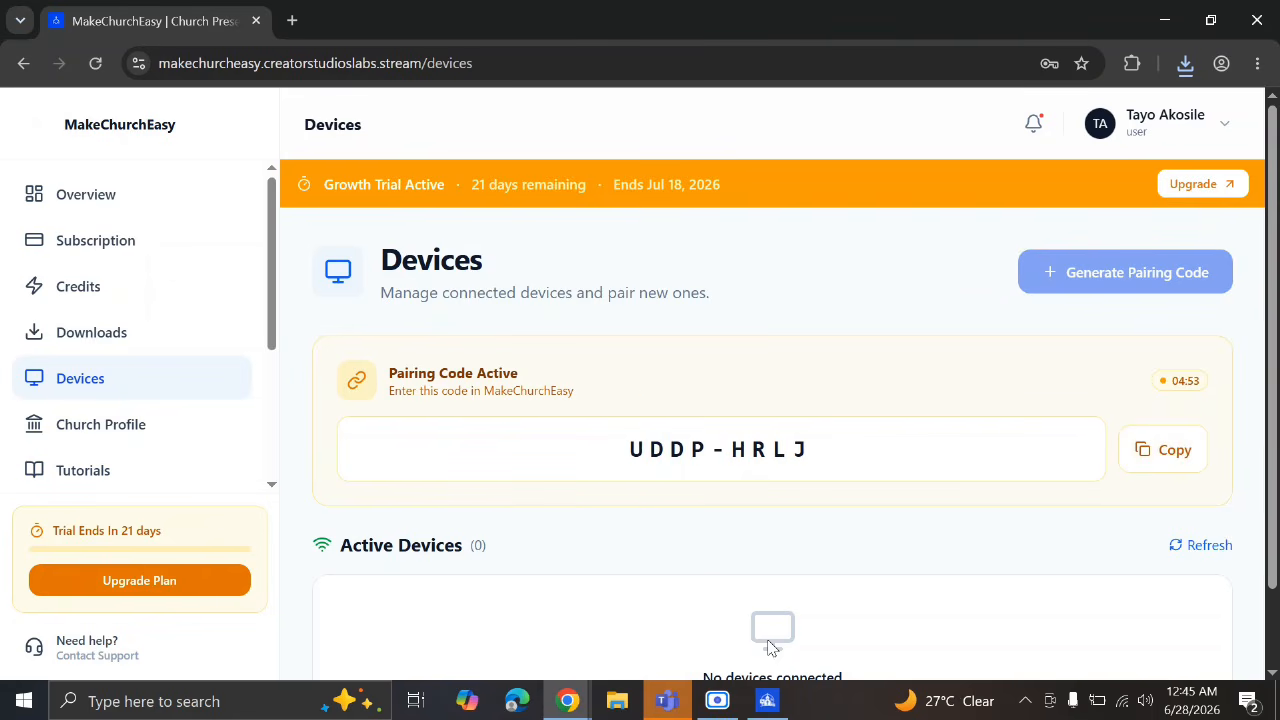
{"action": "left_click", "coordinate": [767, 701]}
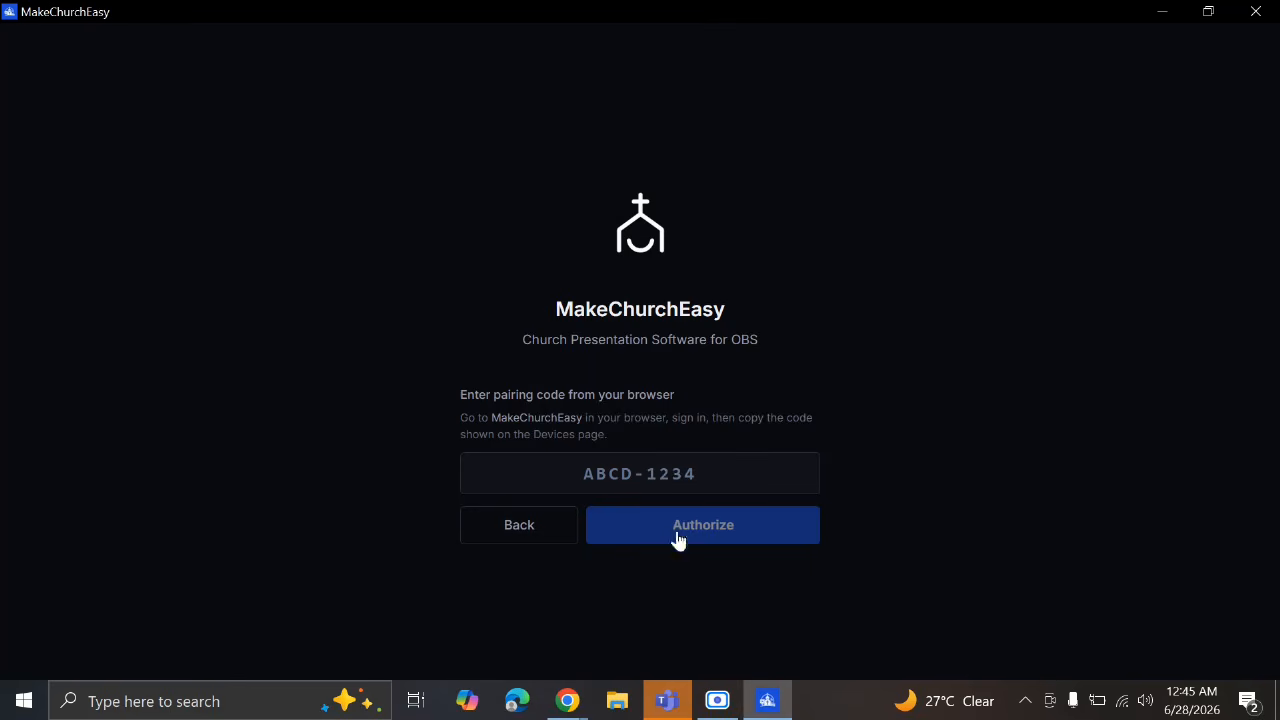
Paste the copied pairing code into the app's code field and submit it with Authorize
{"action": "right_click", "coordinate": [663, 474]}
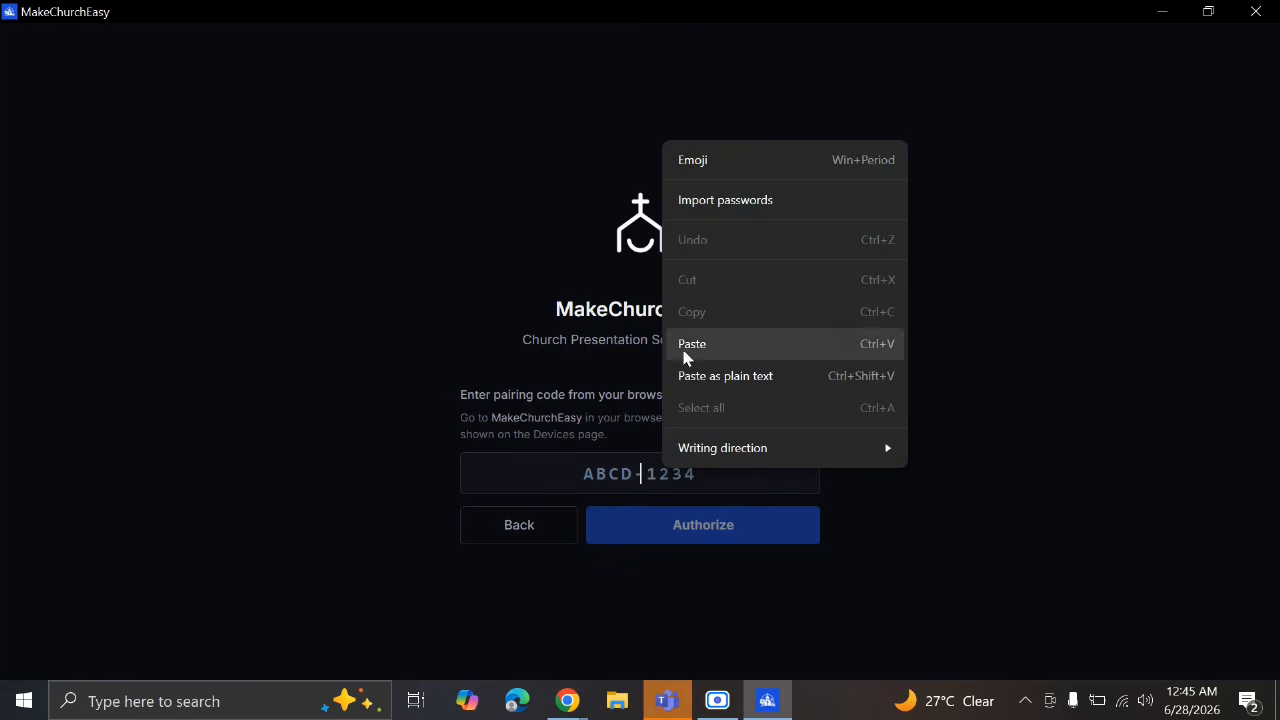
{"action": "left_click", "coordinate": [606, 464]}
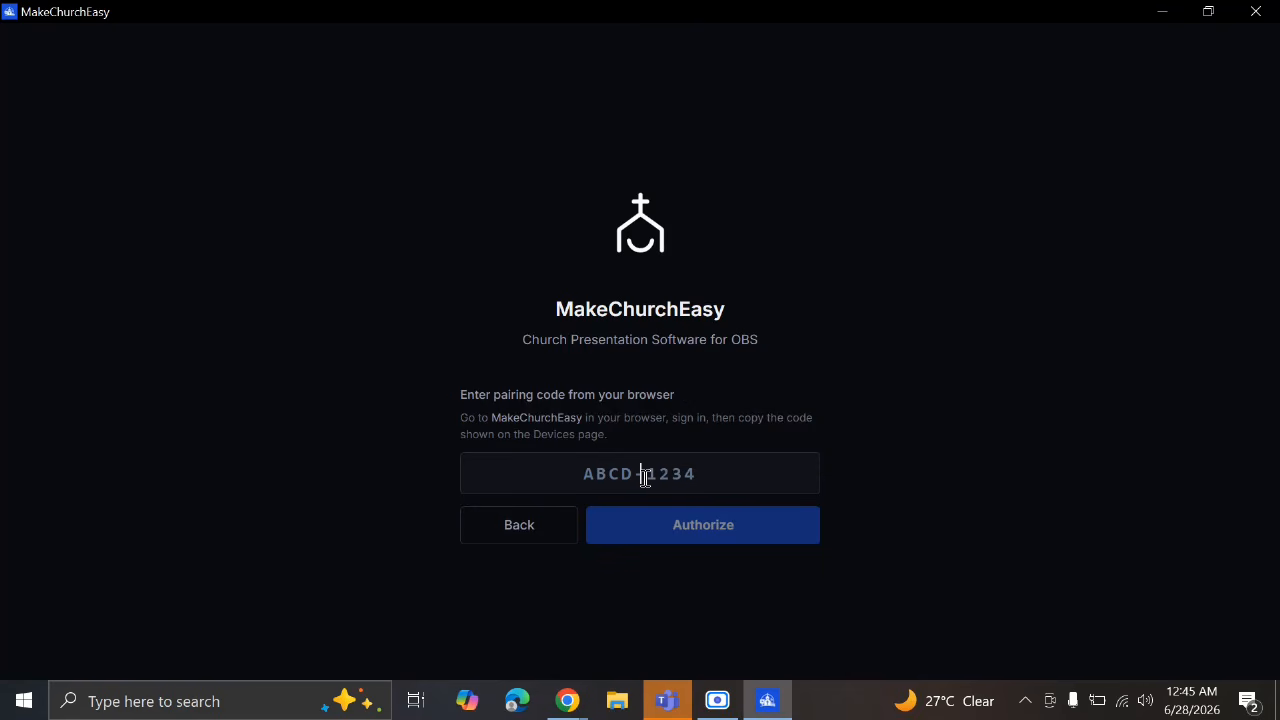
{"action": "right_click", "coordinate": [646, 478]}
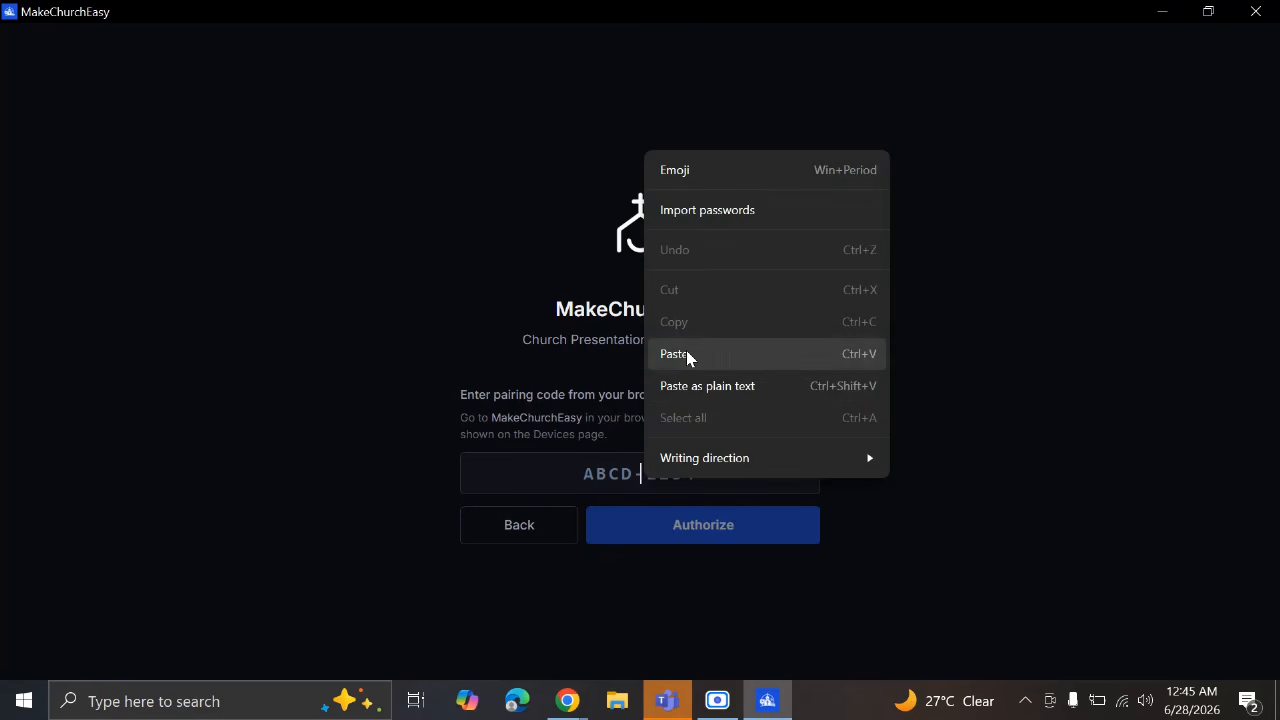
{"action": "left_click", "coordinate": [686, 350]}
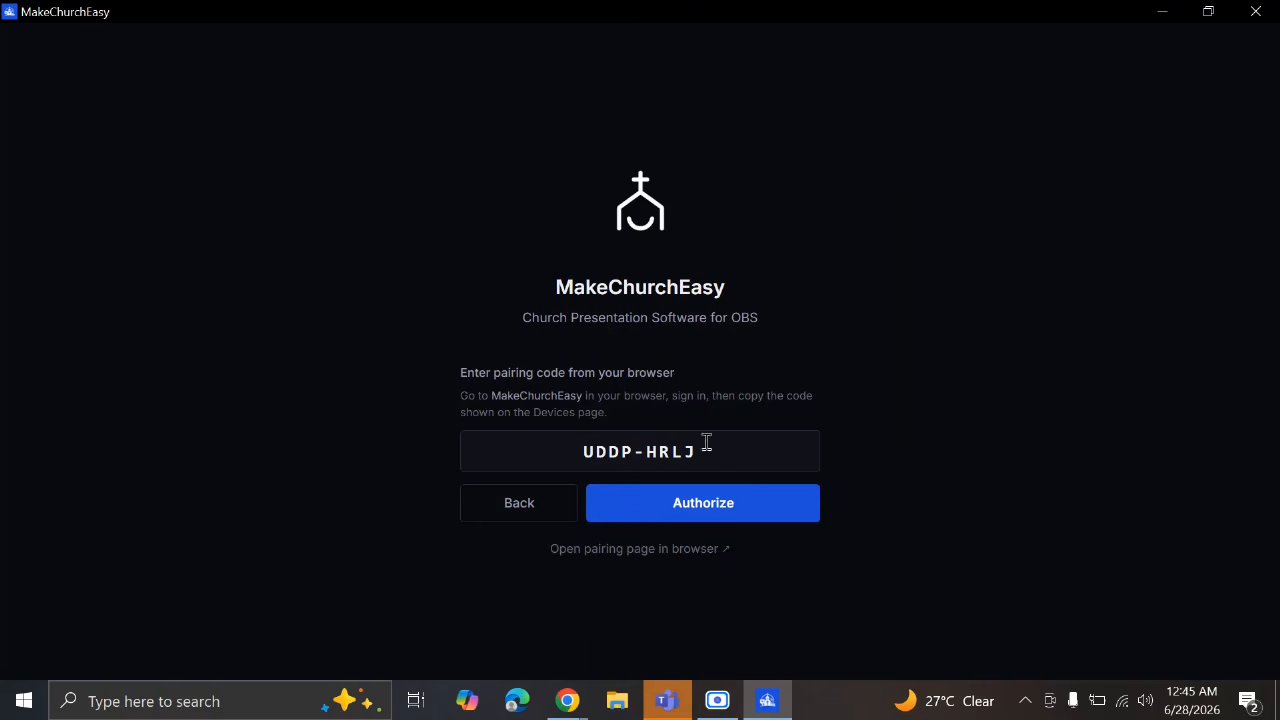
{"action": "left_click", "coordinate": [689, 510]}
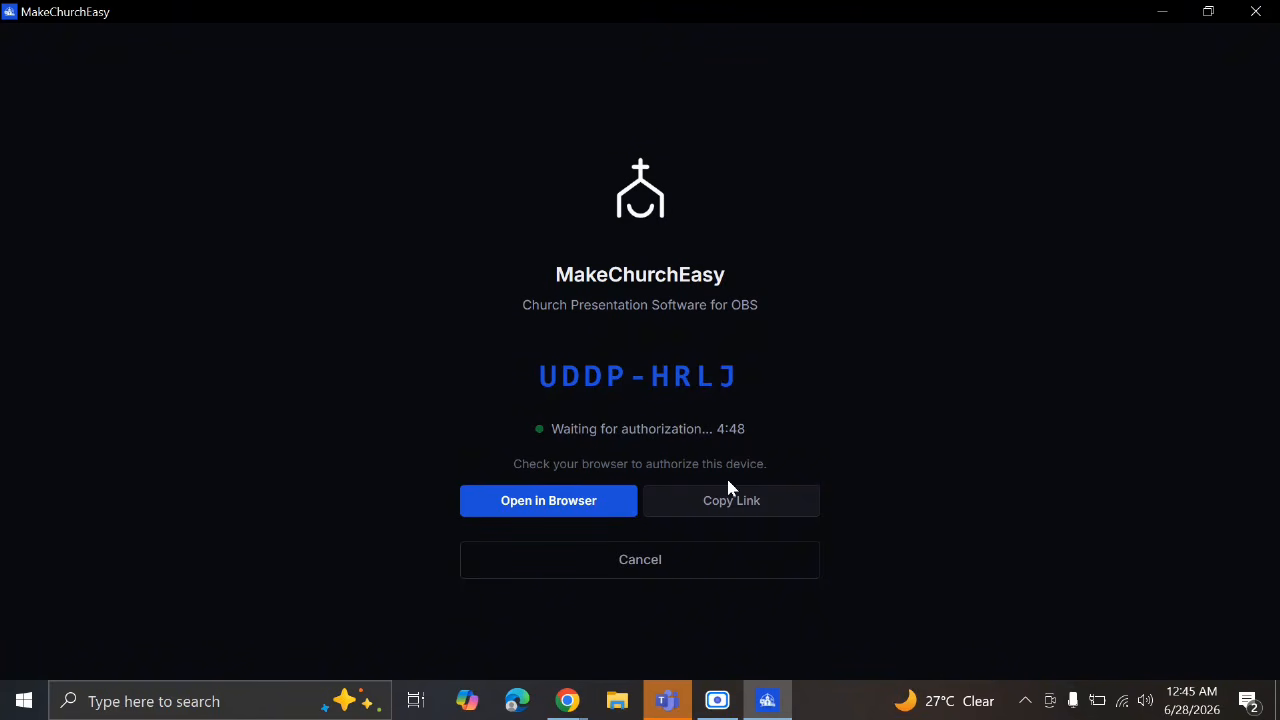
Copy the device authorization link from the app and bring up Chrome's Devices page
{"action": "left_click", "coordinate": [588, 501]}
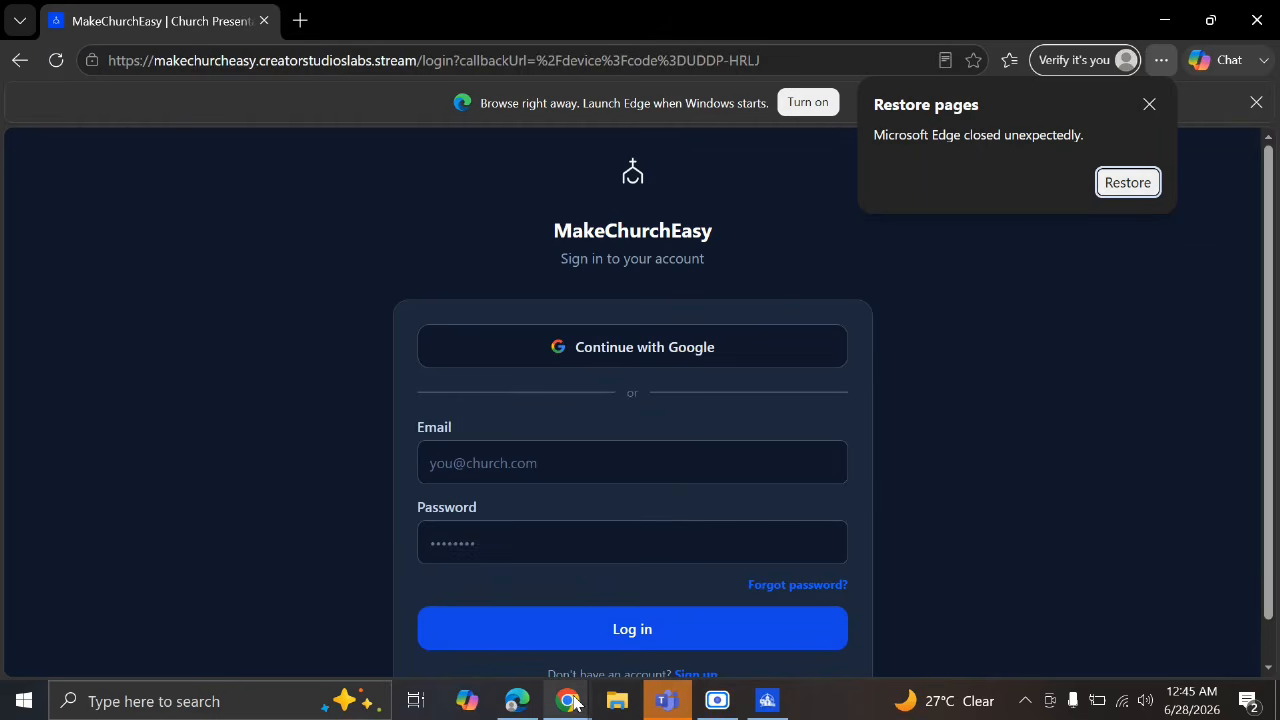
{"action": "left_click", "coordinate": [760, 702]}
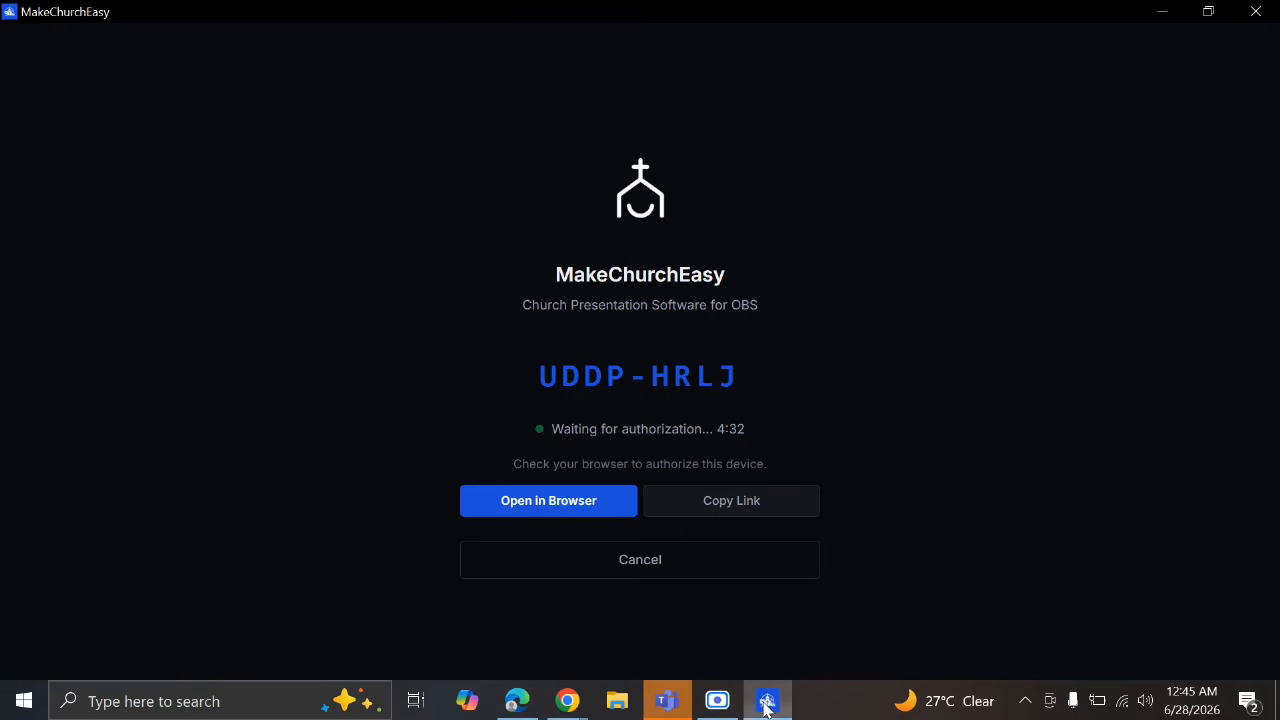
{"action": "left_click", "coordinate": [720, 505]}
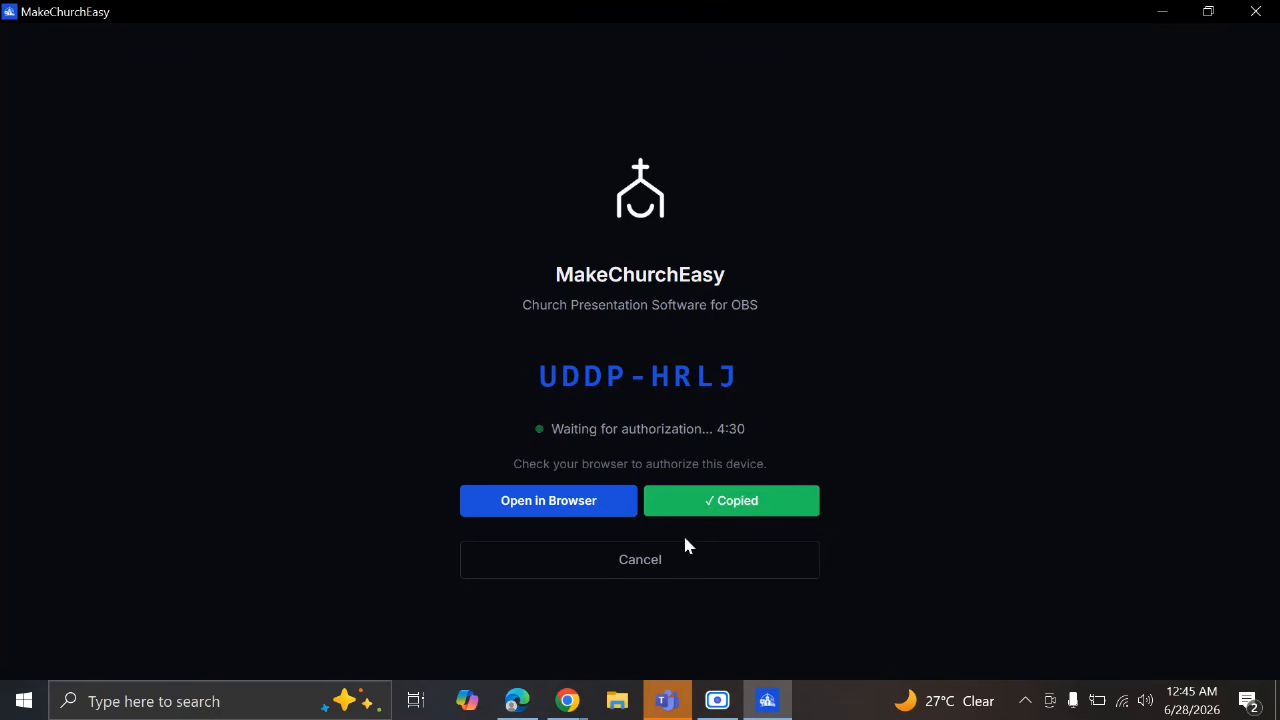
{"action": "left_click", "coordinate": [567, 701]}
{"action": "left_click", "coordinate": [495, 635]}
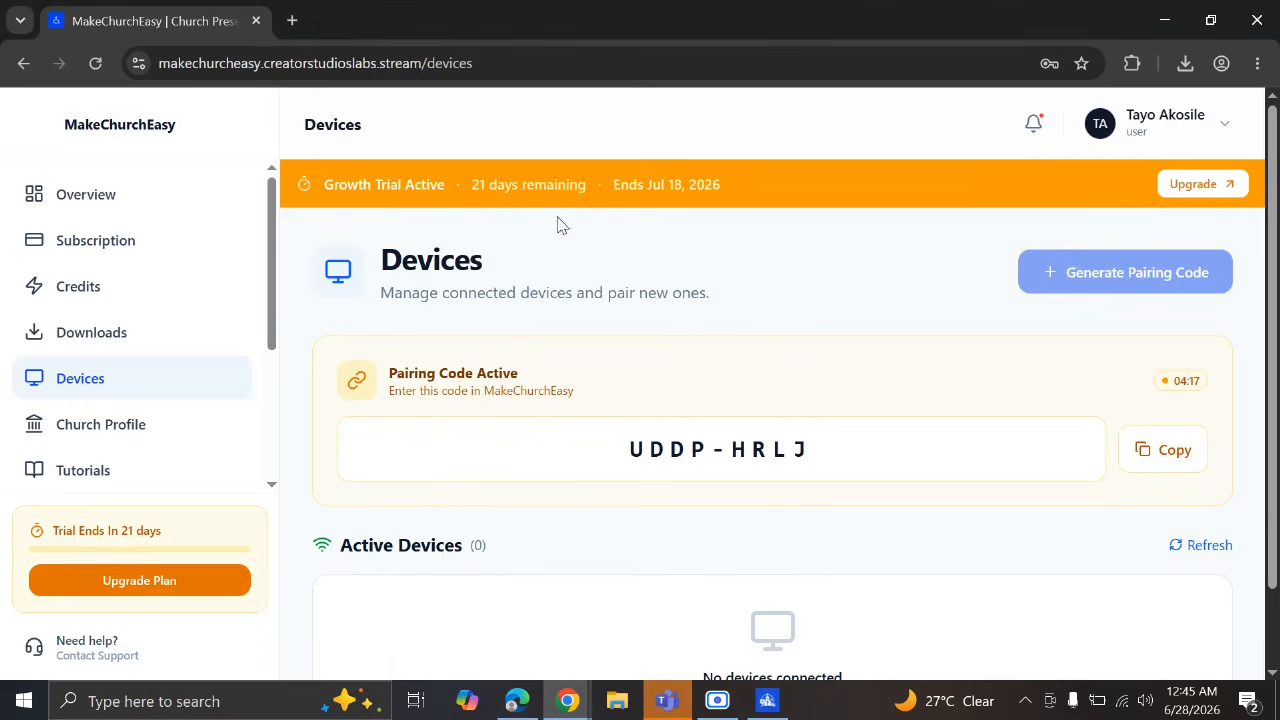
Open the copied authorization link in a new Chrome tab and confirm authorizing the device
{"action": "left_click", "coordinate": [291, 20]}
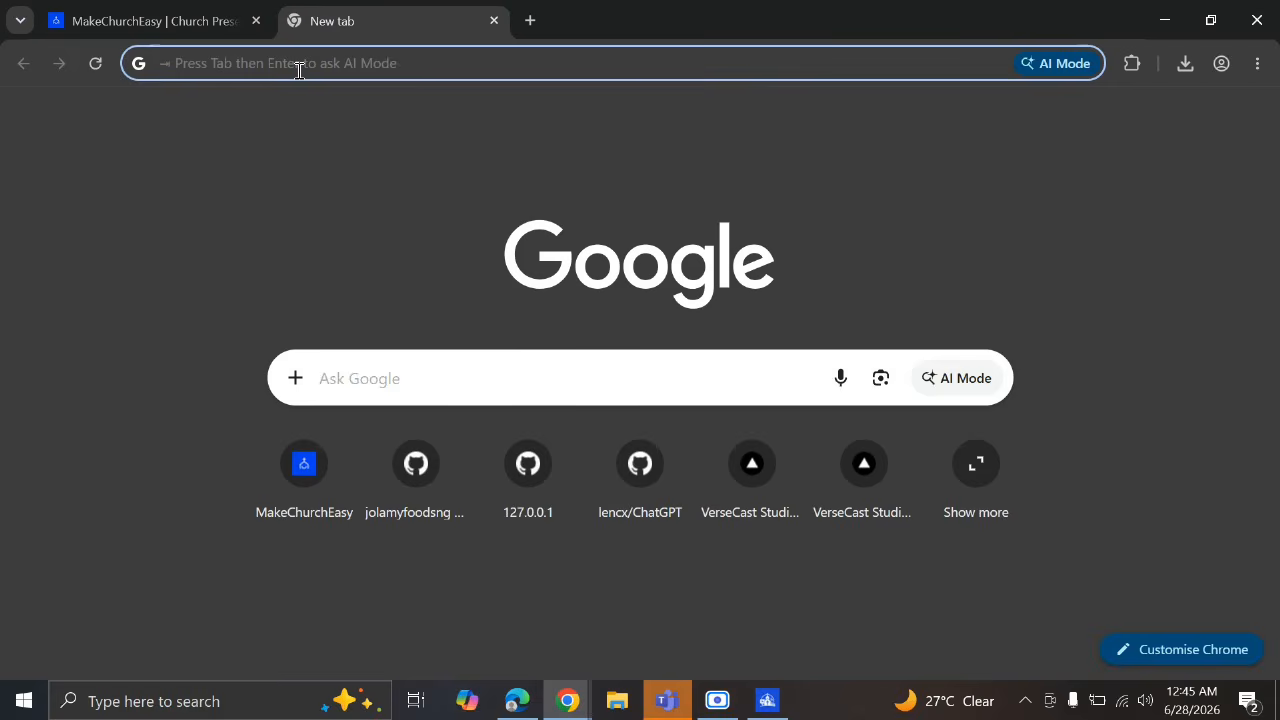
{"action": "left_click", "coordinate": [299, 66]}
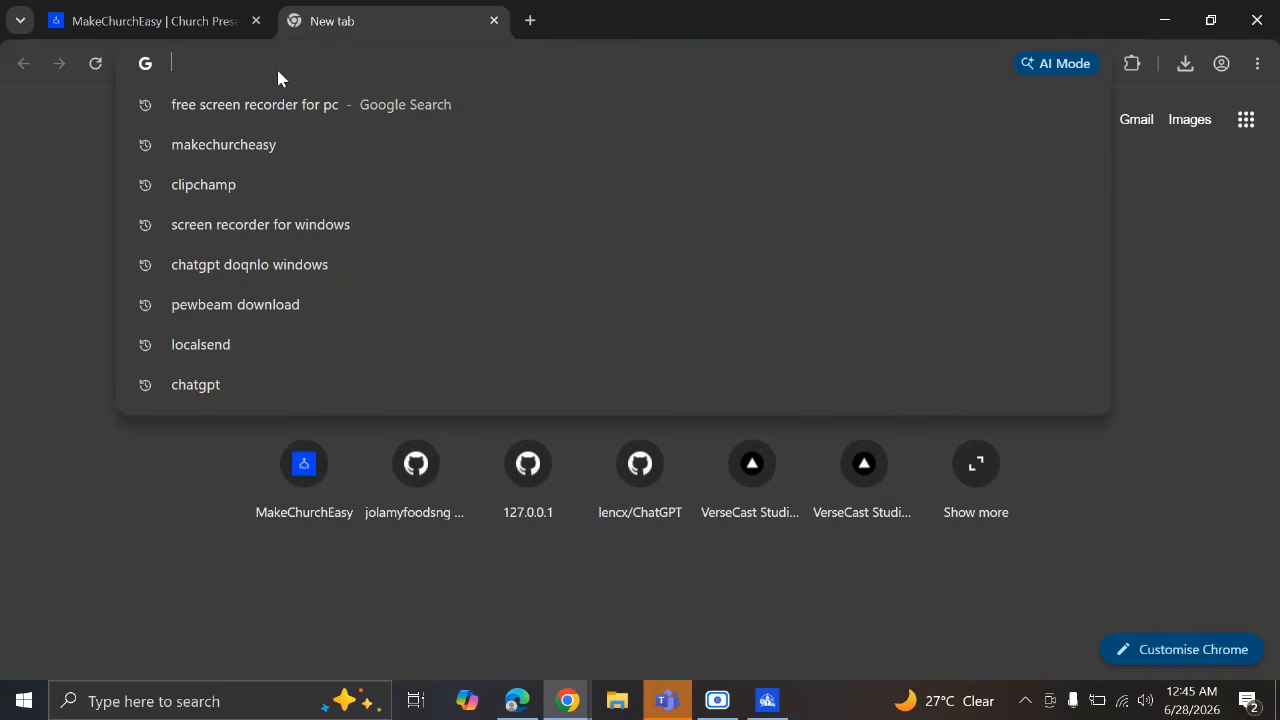
{"action": "key", "text": "ctrl+v"}
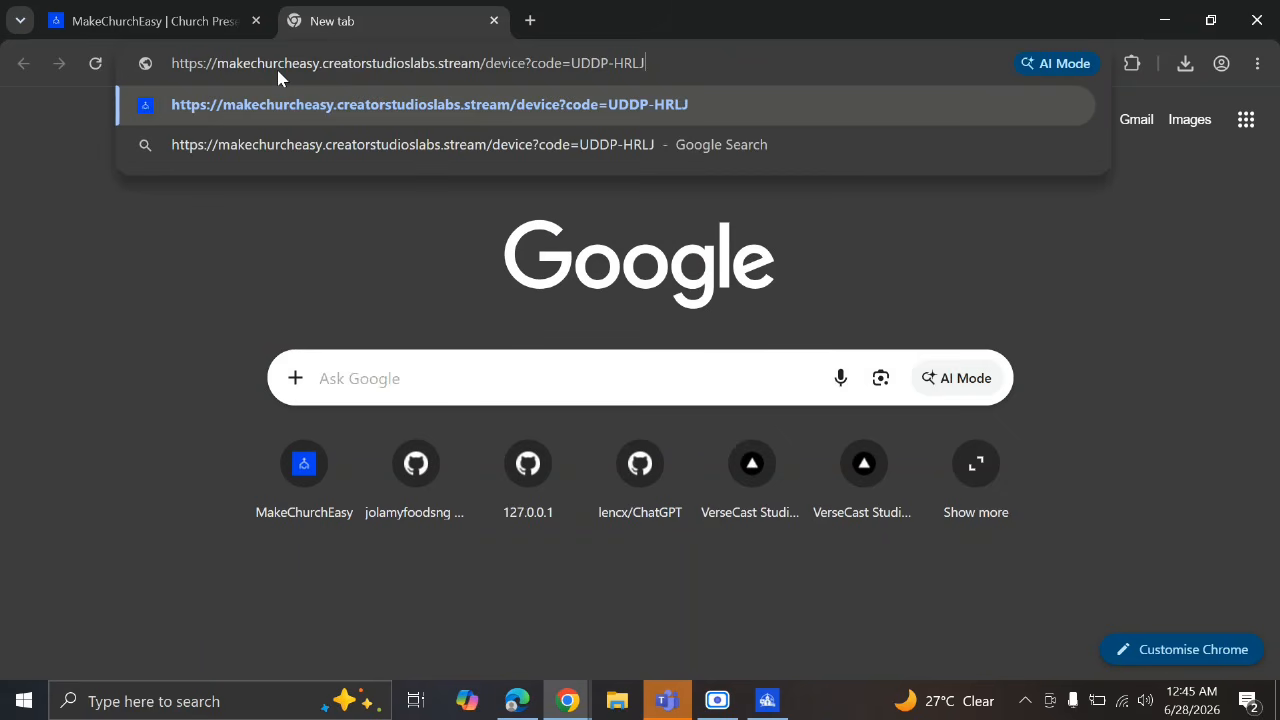
{"action": "key", "text": "Return"}
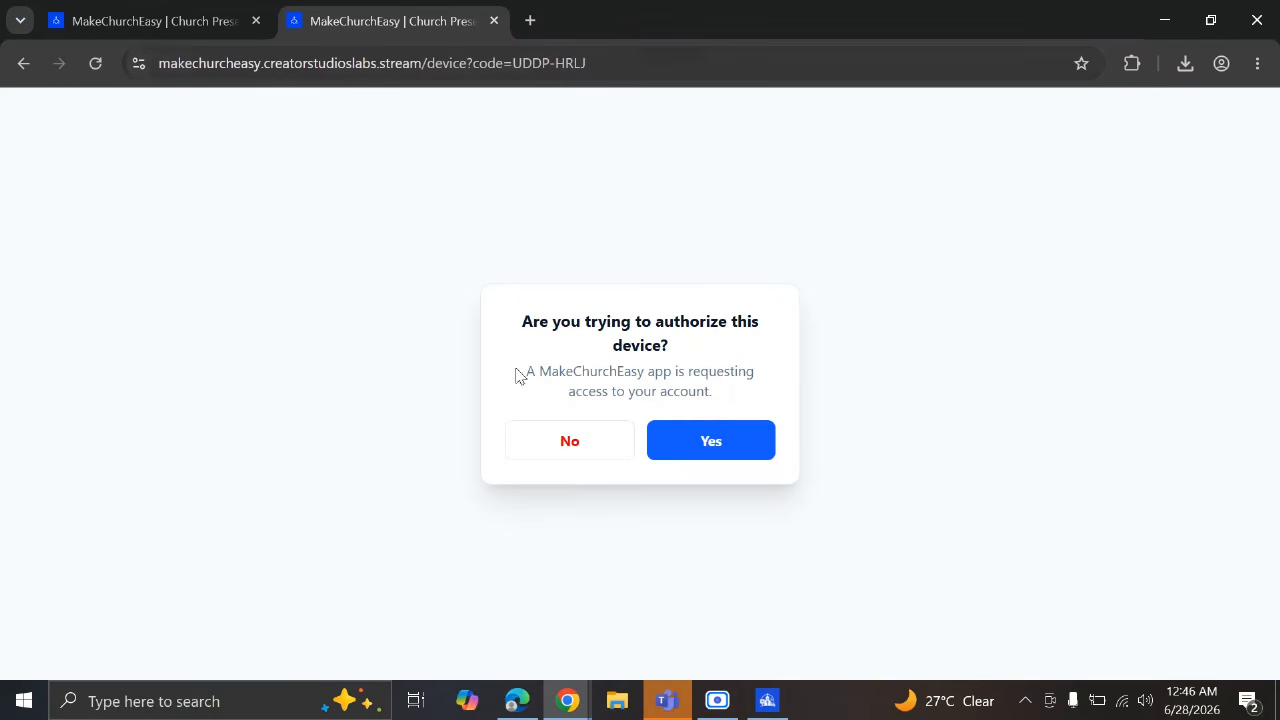
{"action": "left_click", "coordinate": [703, 450]}
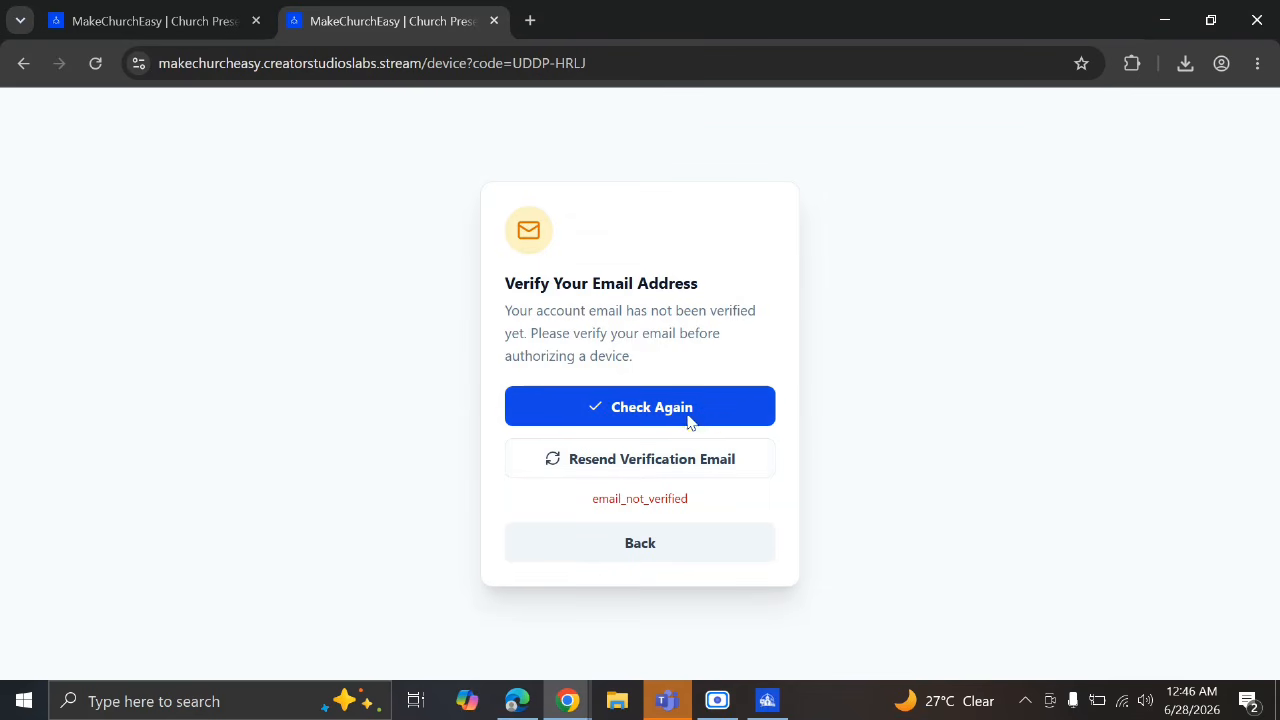
Recheck email verification and approve the device again until it shows Device Authorized
{"action": "left_click", "coordinate": [629, 415]}
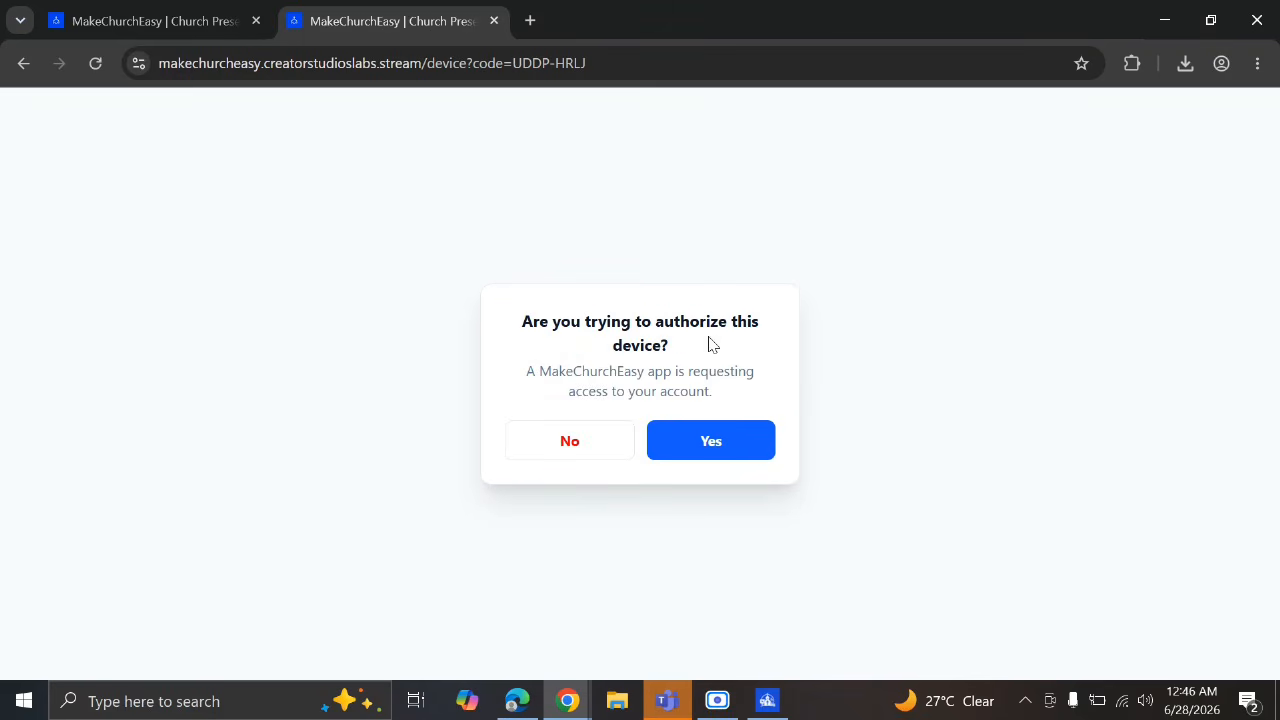
{"action": "left_click", "coordinate": [713, 444]}
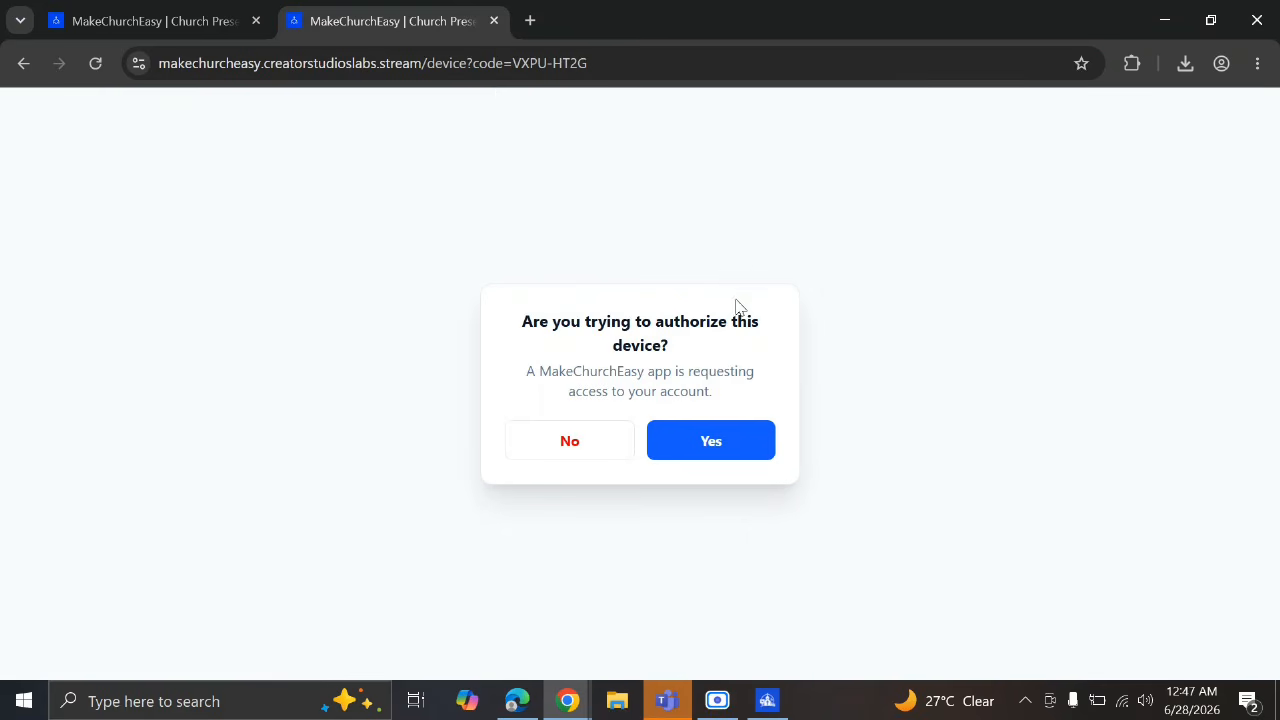
{"action": "left_click", "coordinate": [717, 451]}
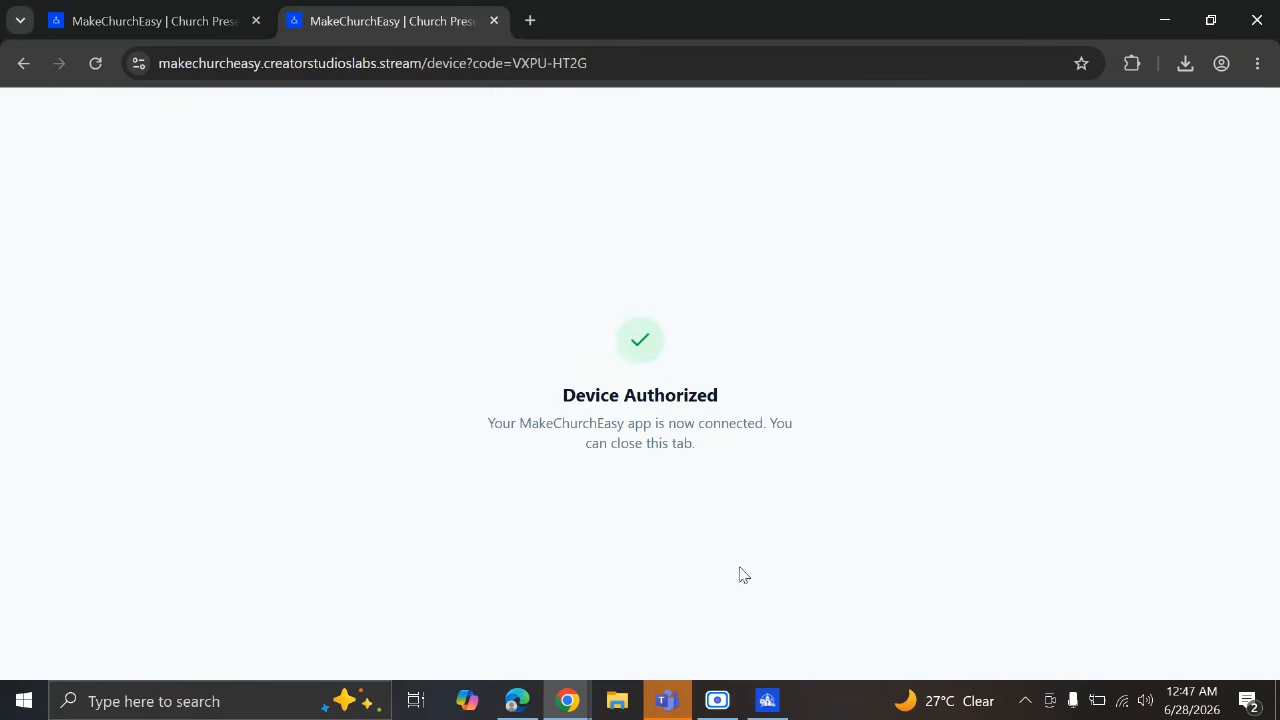
{"action": "left_click", "coordinate": [768, 703]}
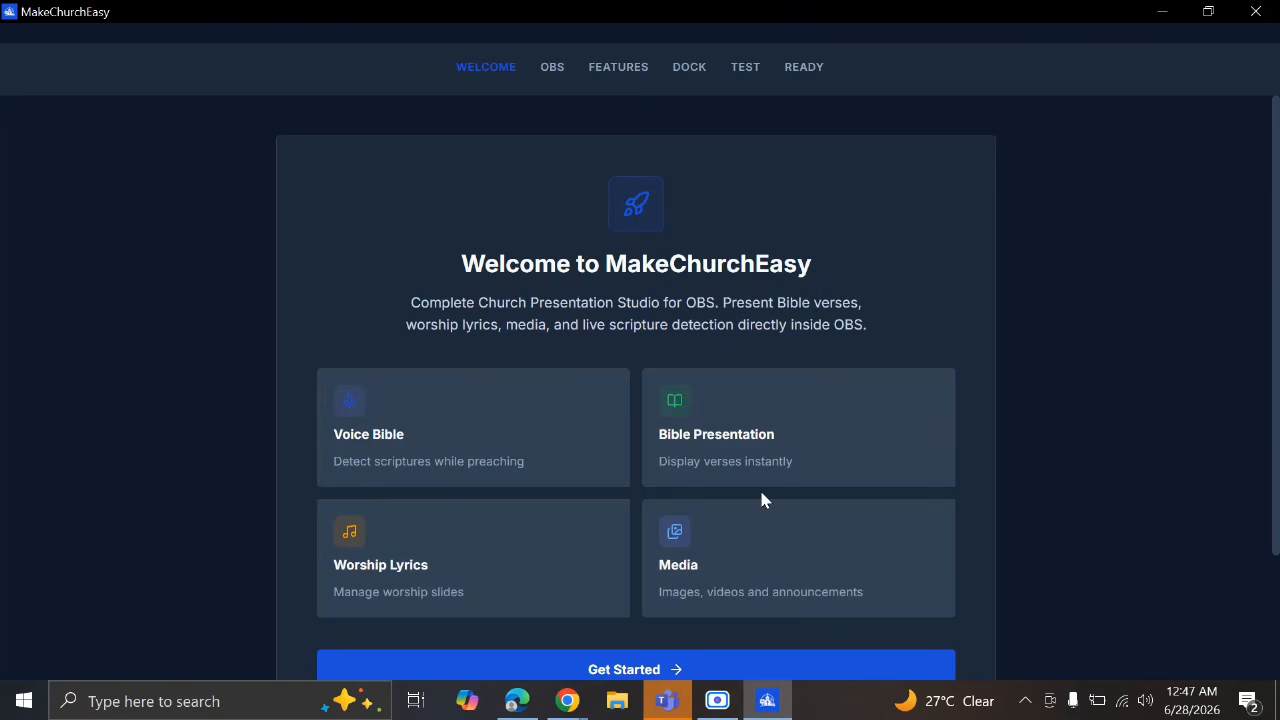
Scroll through the Welcome page's Voice Bible, Bible Presentation, Worship Lyrics and Media features
{"action": "scroll", "coordinate": [760, 490], "scroll_direction": "down", "scroll_amount": 2}
{"action": "scroll", "coordinate": [761, 497], "scroll_direction": "up", "scroll_amount": 1}
{"action": "scroll", "coordinate": [761, 497], "scroll_direction": "up", "scroll_amount": 1}
{"action": "scroll", "coordinate": [761, 497], "scroll_direction": "down", "scroll_amount": 2}
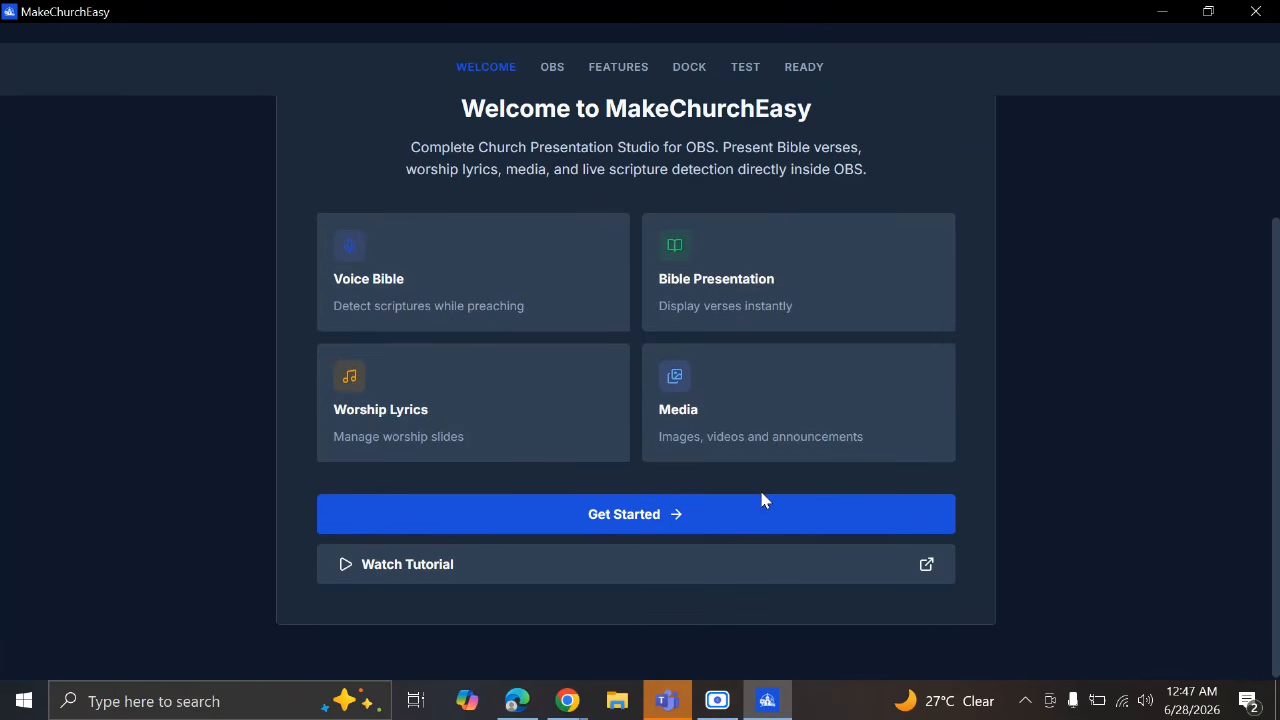
{"action": "scroll", "coordinate": [761, 497], "scroll_direction": "up", "scroll_amount": 1}
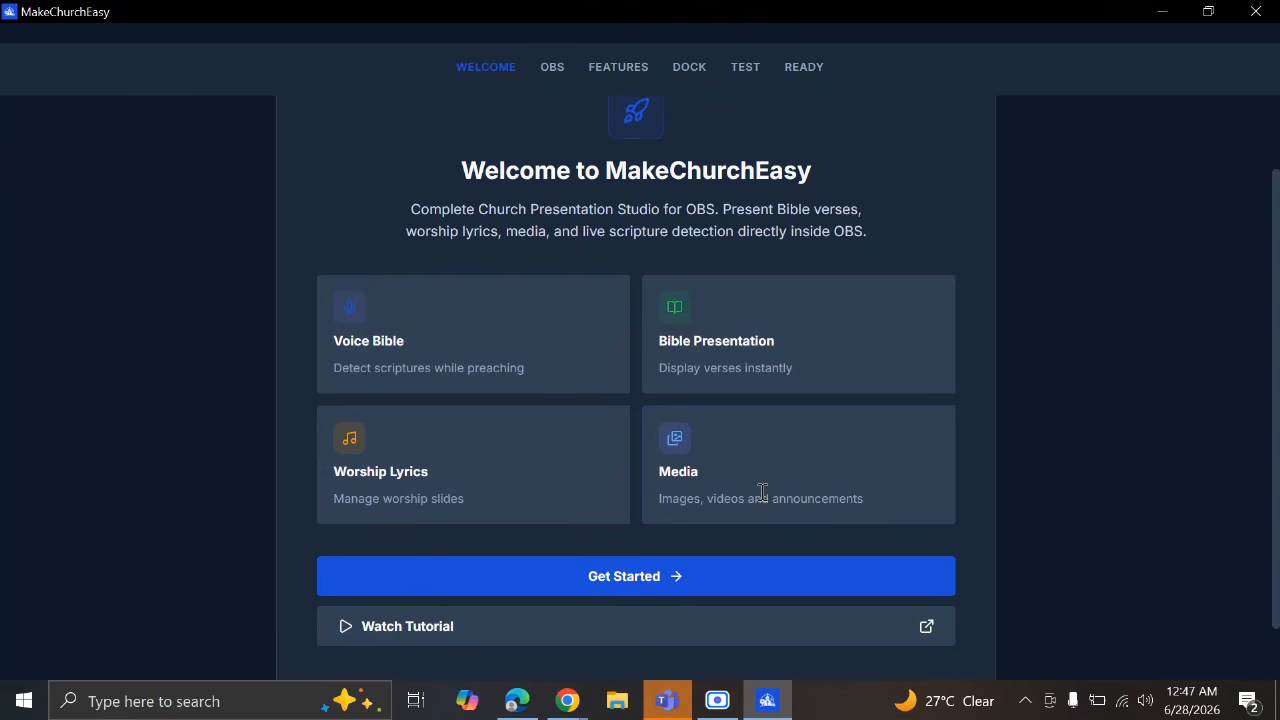
Advance setup to the Connect OBS step and test the connection, which reports Not Connected
{"action": "left_click", "coordinate": [617, 584]}
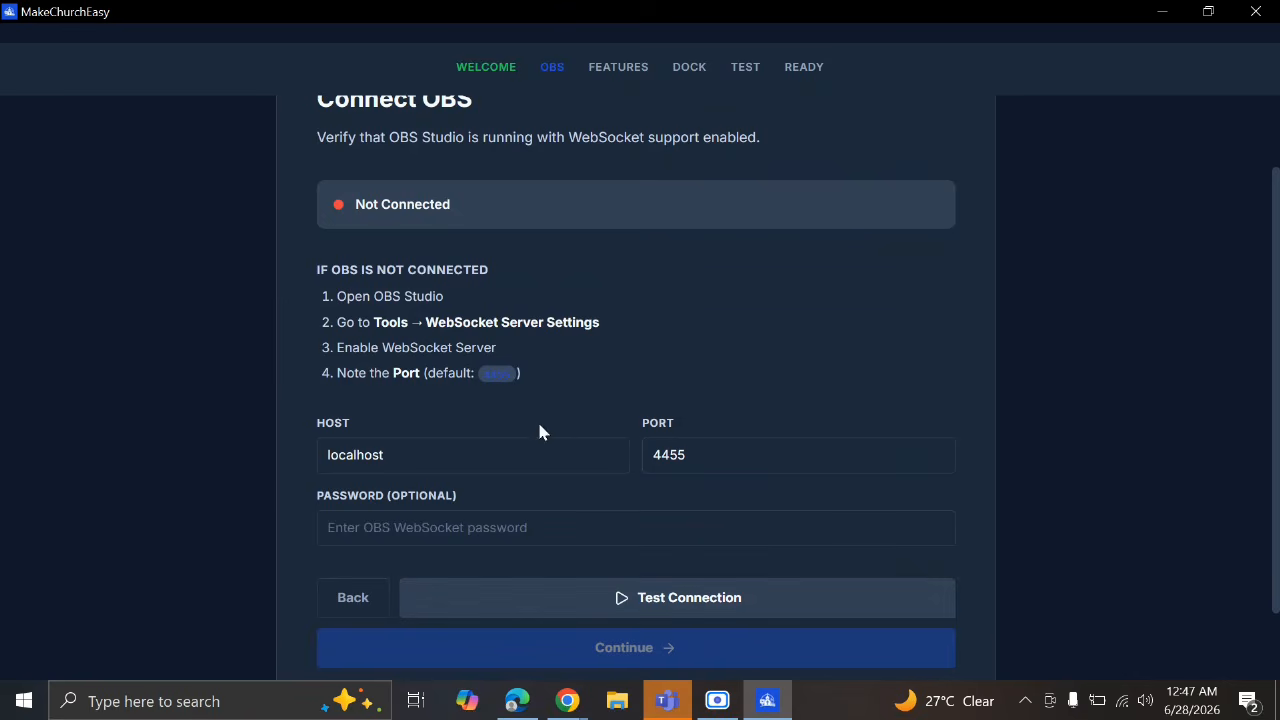
{"action": "left_click", "coordinate": [641, 600]}
{"action": "left_click_drag", "start_coordinate": [352, 204], "coordinate": [434, 207]}
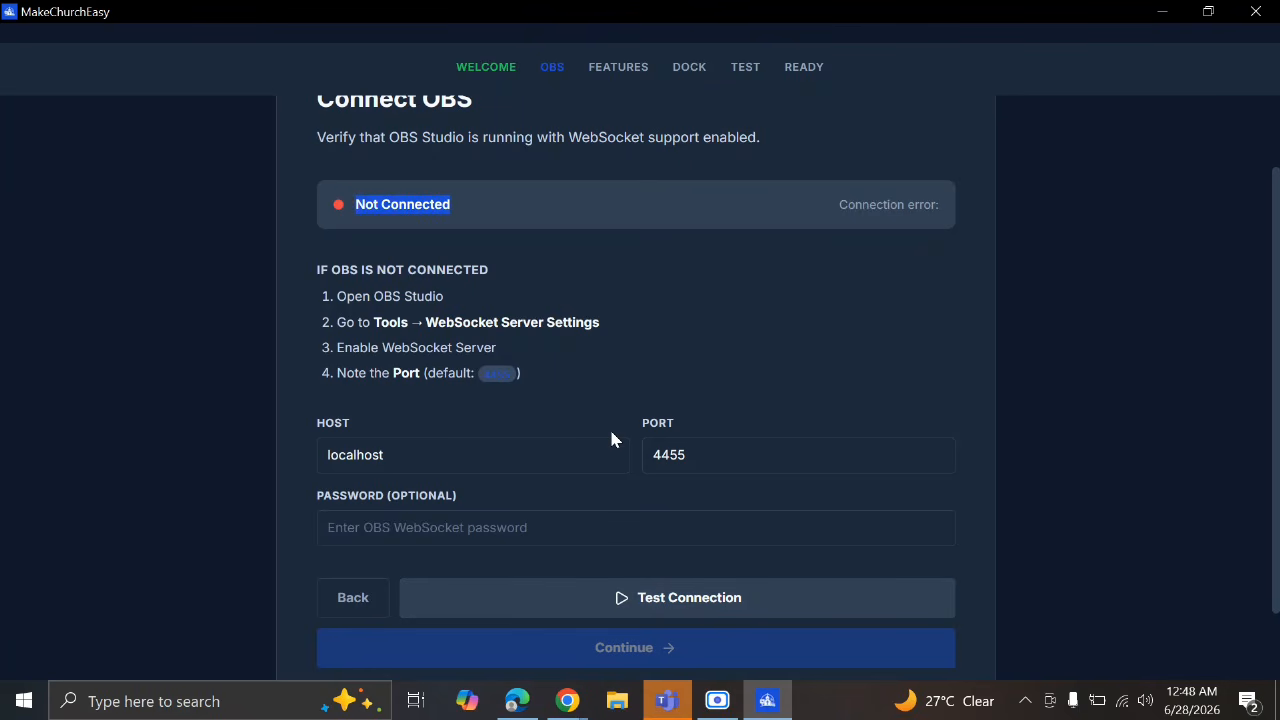
Search for OBS, dismiss the already-running warning, and bring the running OBS Studio window forward
{"action": "key", "text": "super"}
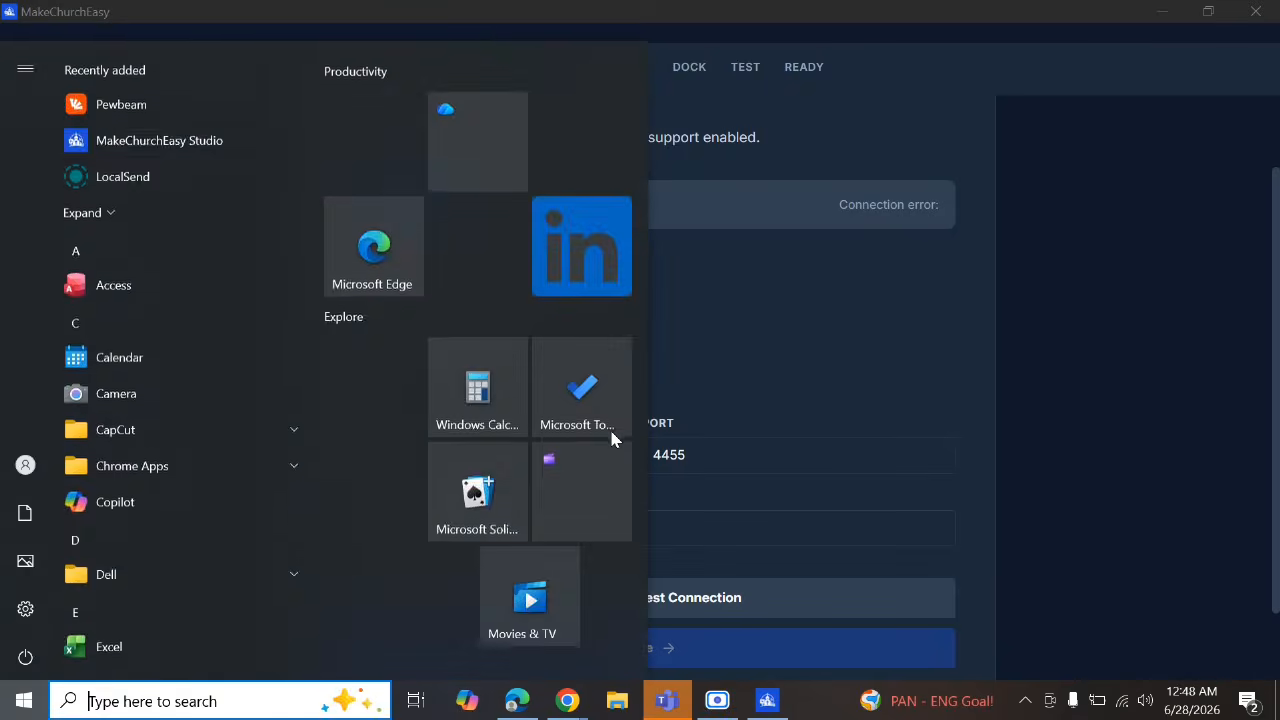
{"action": "type", "text": "obs"}
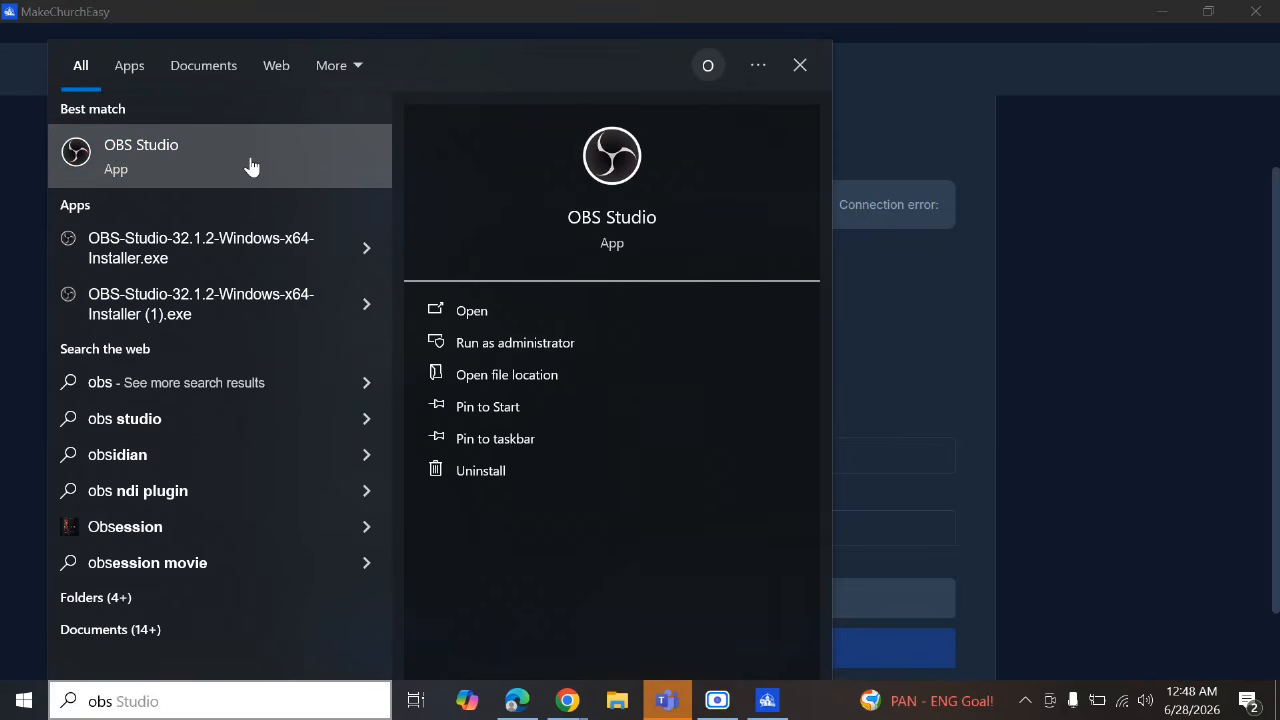
{"action": "left_click", "coordinate": [512, 314]}
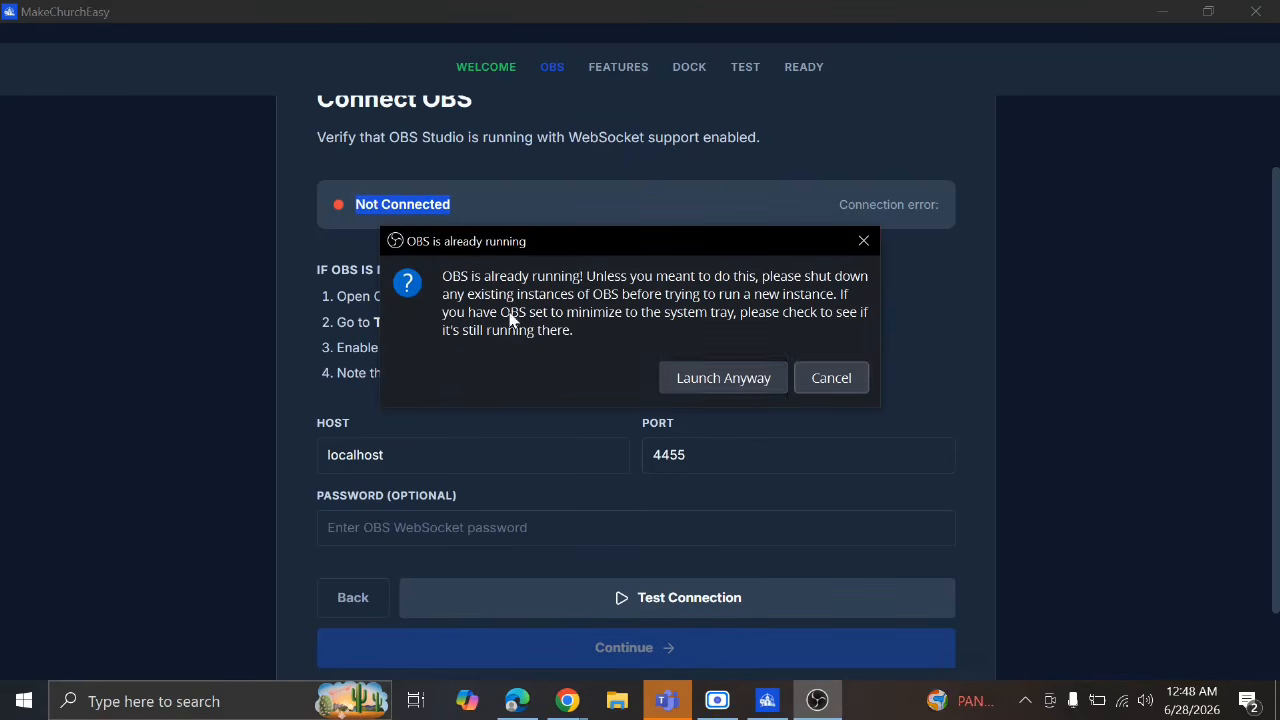
{"action": "left_click", "coordinate": [831, 378]}
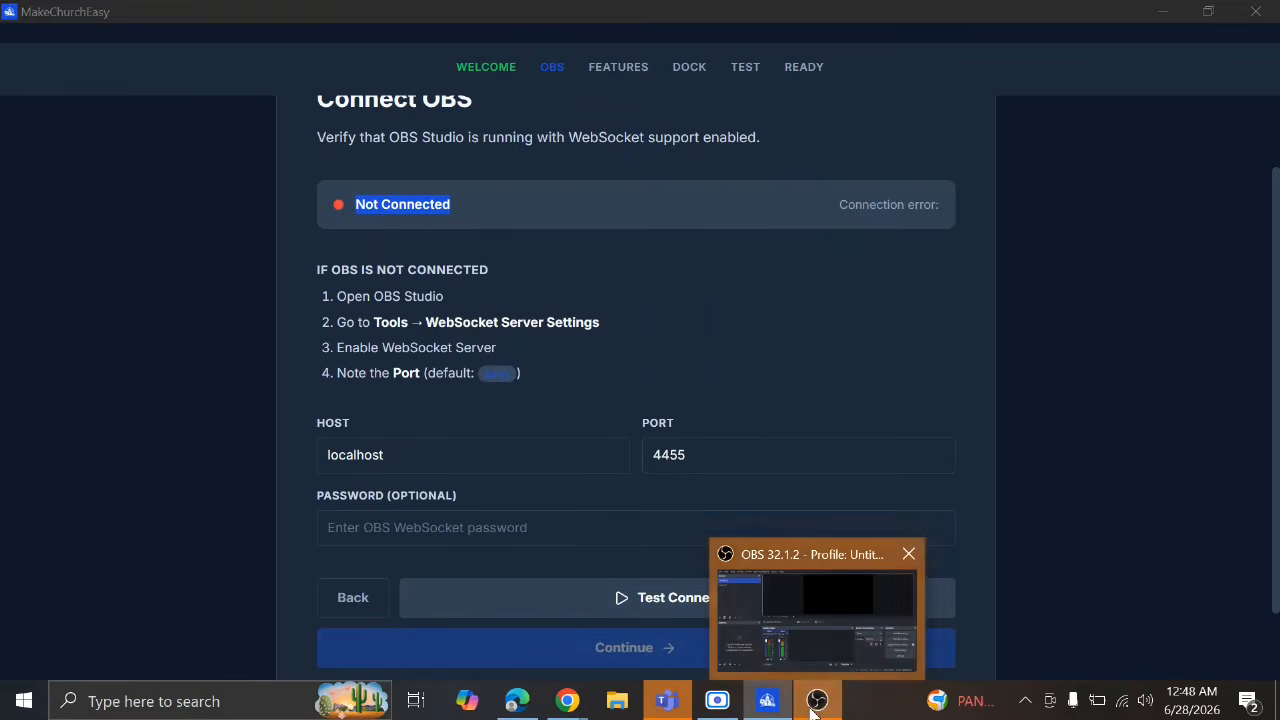
{"action": "left_click", "coordinate": [815, 706]}
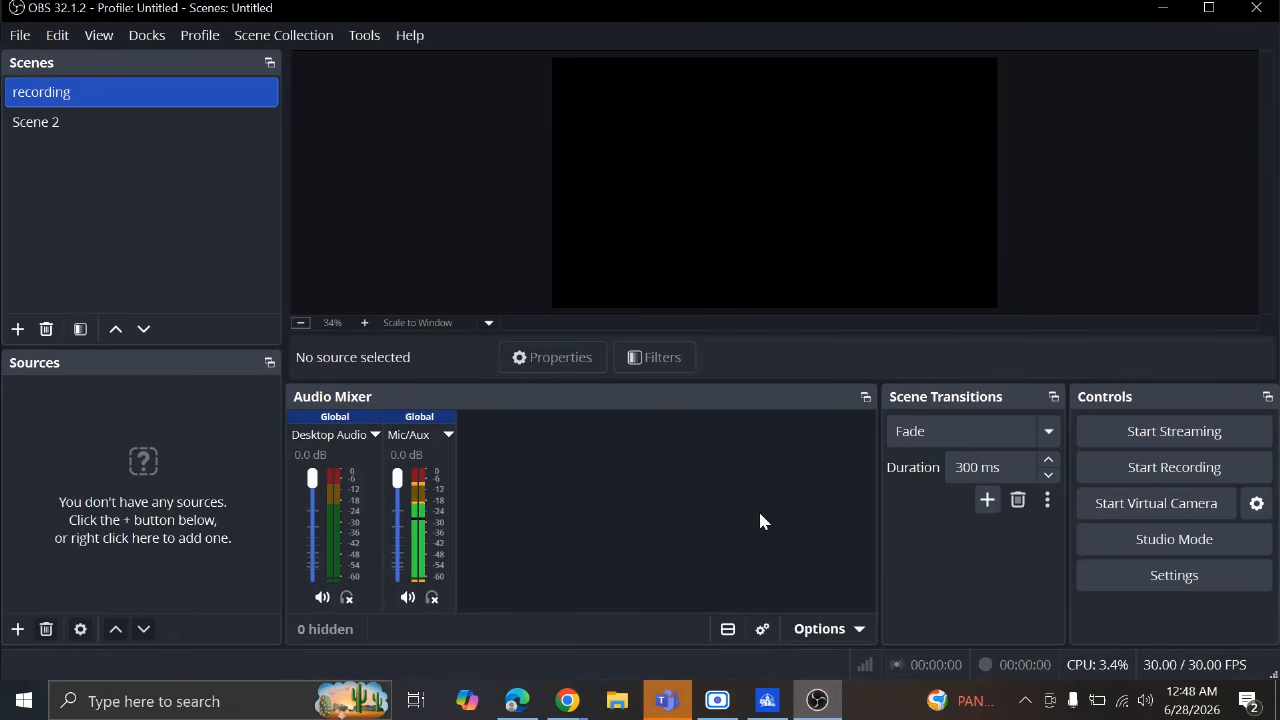
Back in MakeChurchEasy, read the instructions to open Tools > WebSocket Server Settings in OBS
{"action": "key", "text": "alt+Tab"}
{"action": "left_click_drag", "start_coordinate": [330, 294], "coordinate": [467, 306]}
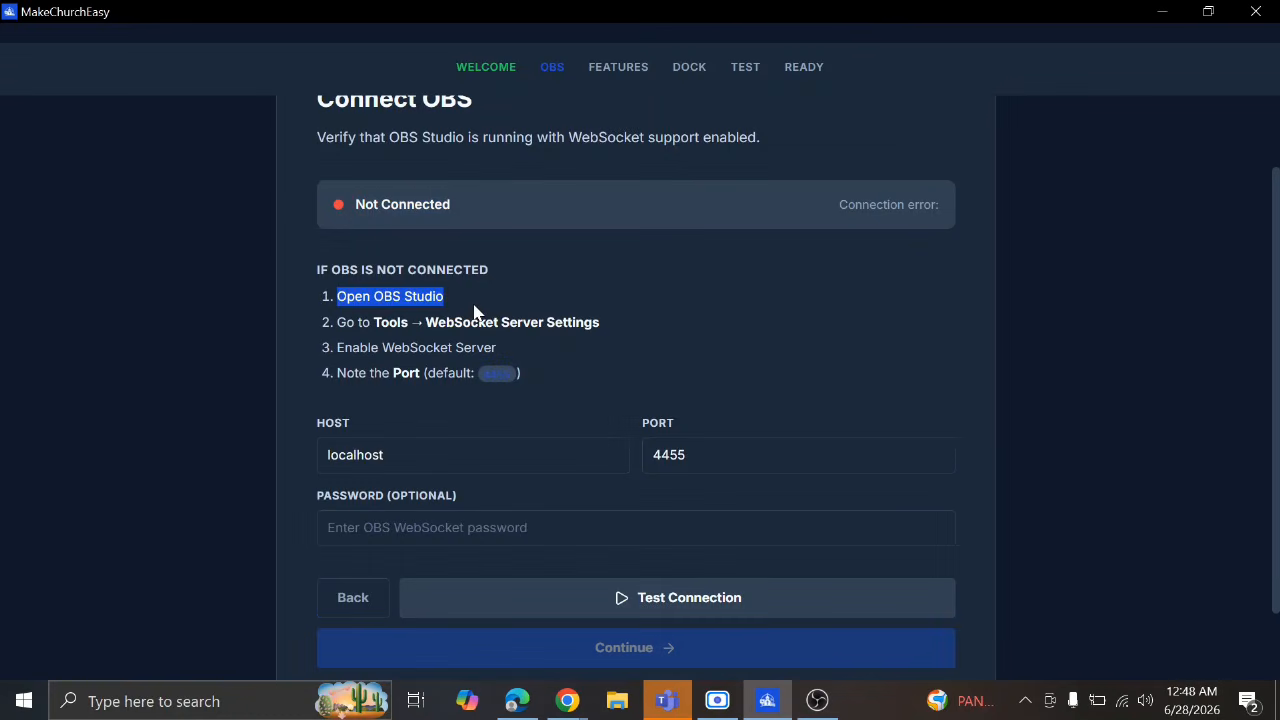
{"action": "double_click", "coordinate": [392, 322]}
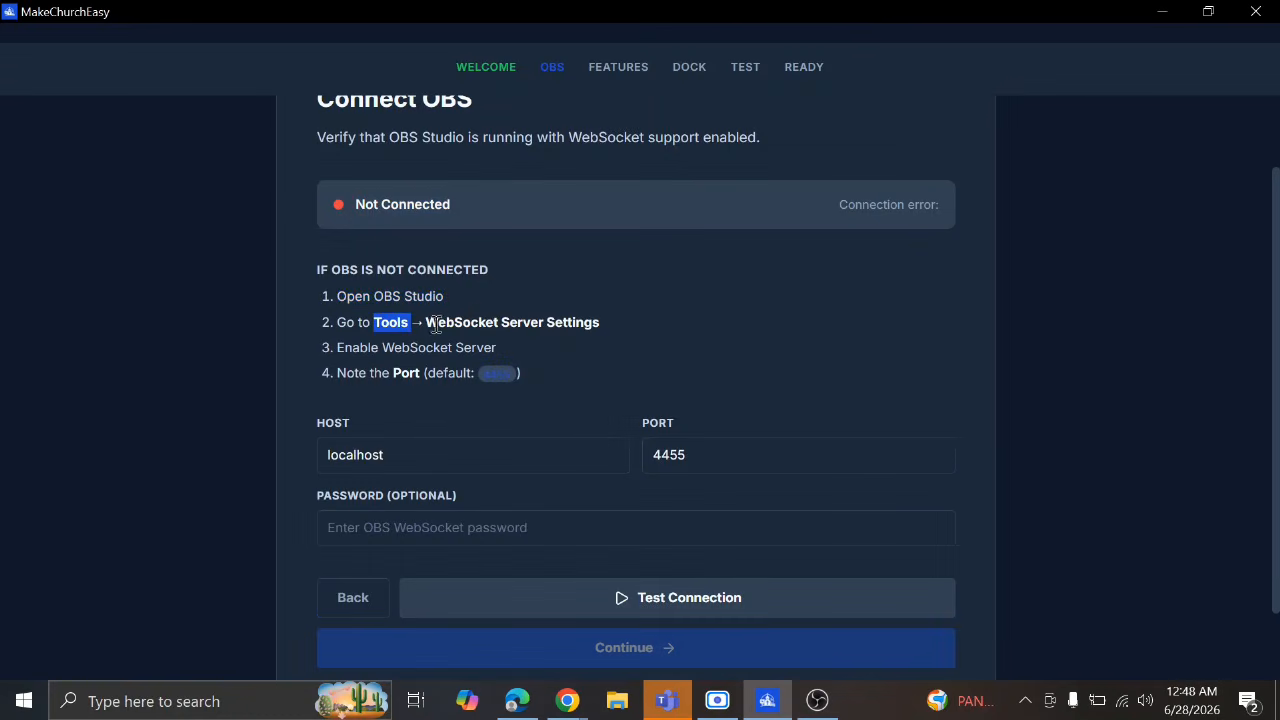
{"action": "left_click_drag", "start_coordinate": [437, 323], "coordinate": [604, 330]}
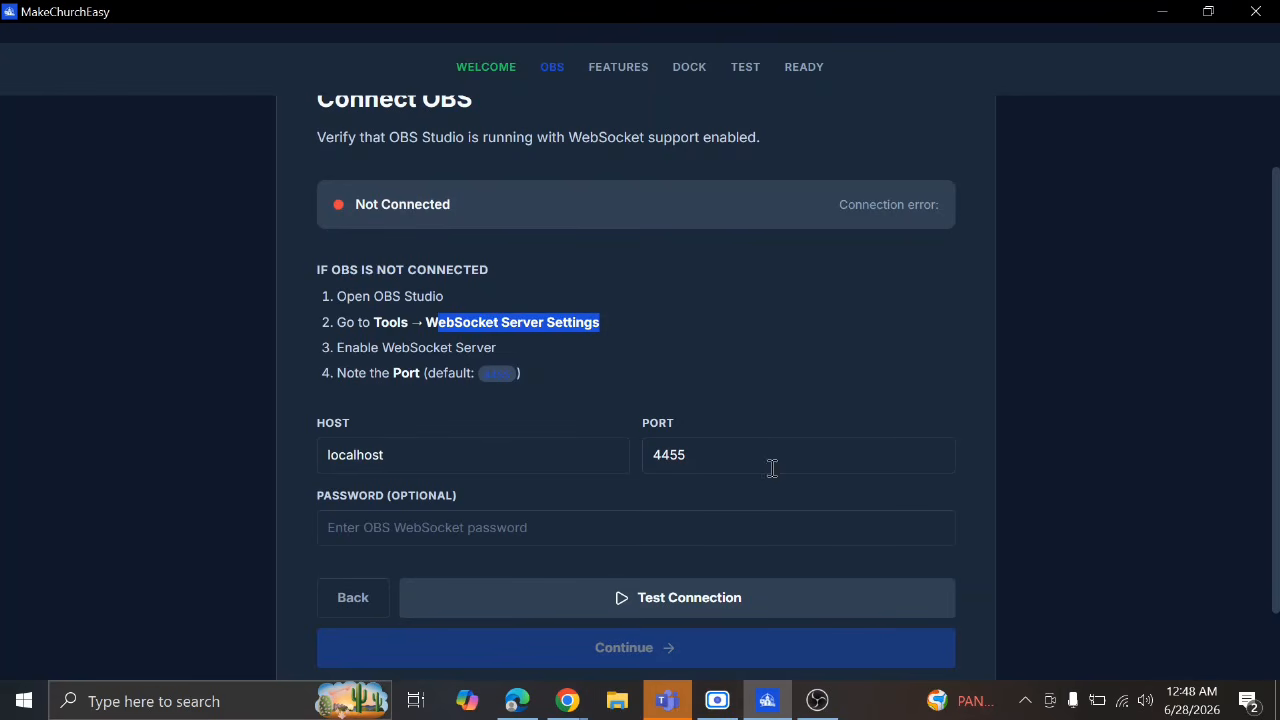
In OBS WebSocket Server Settings, keep the server enabled with authentication turned off
{"action": "left_click", "coordinate": [818, 700]}
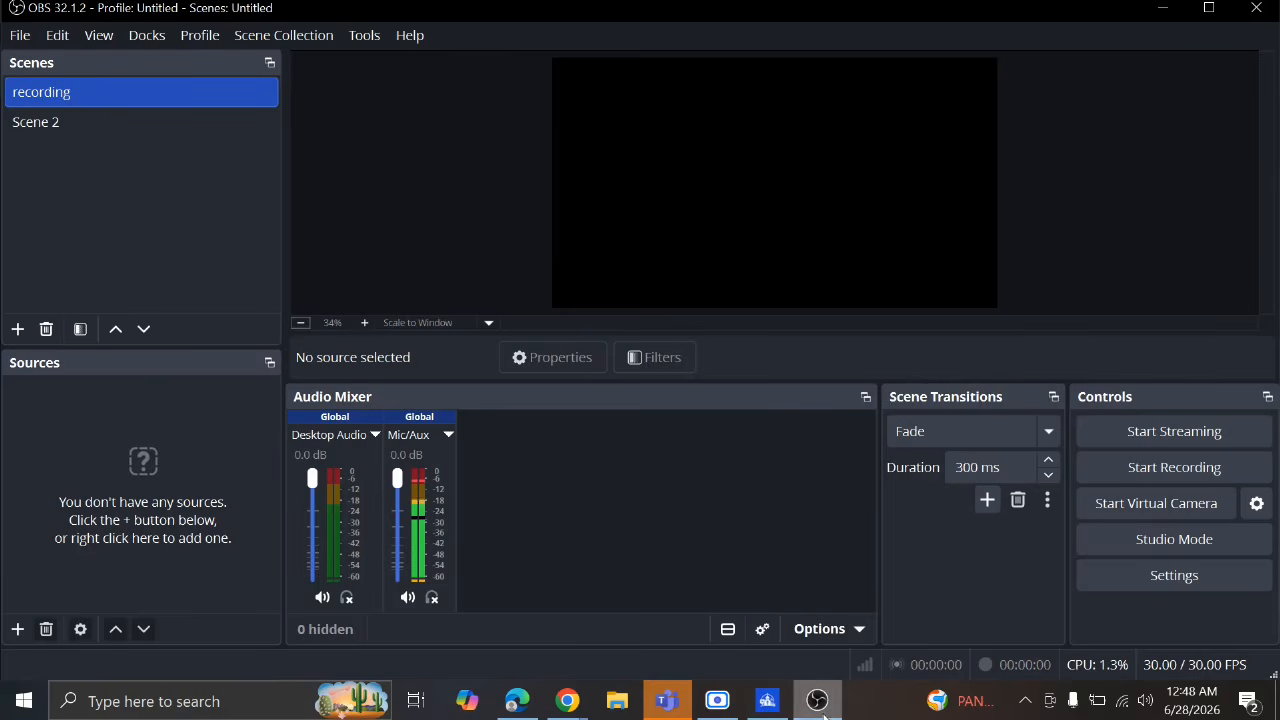
{"action": "left_click", "coordinate": [364, 35]}
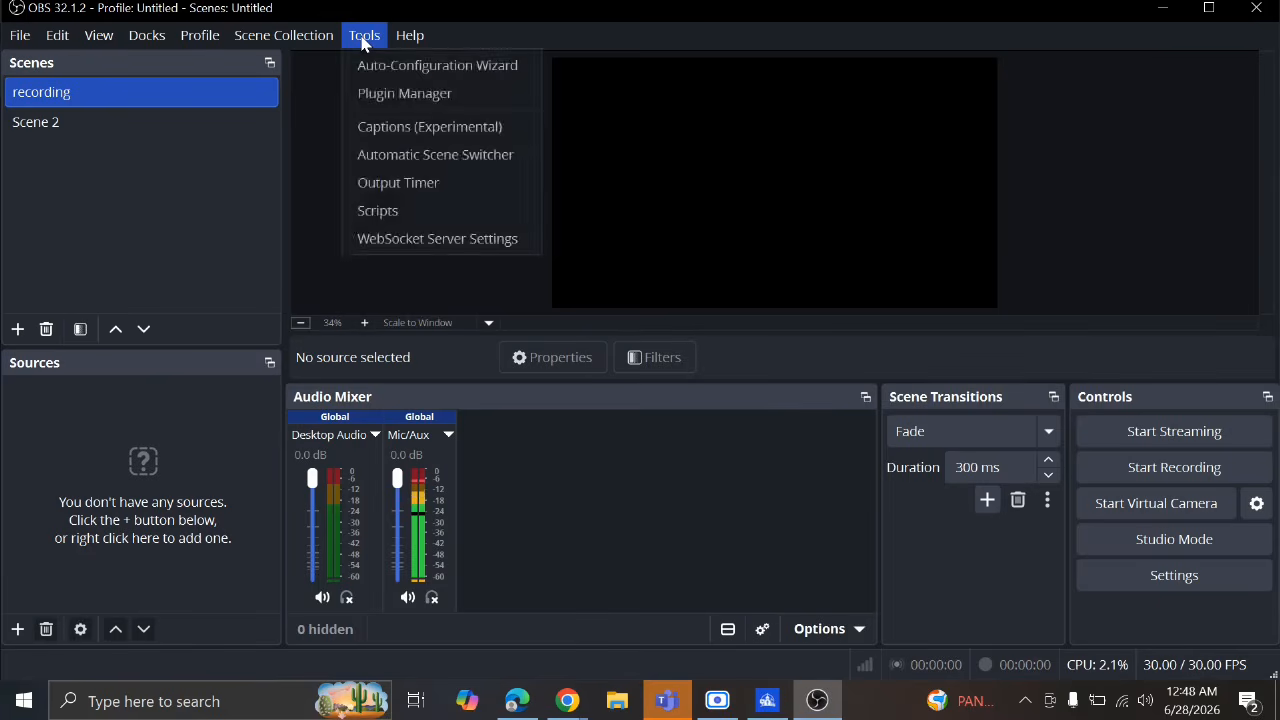
{"action": "left_click", "coordinate": [457, 241]}
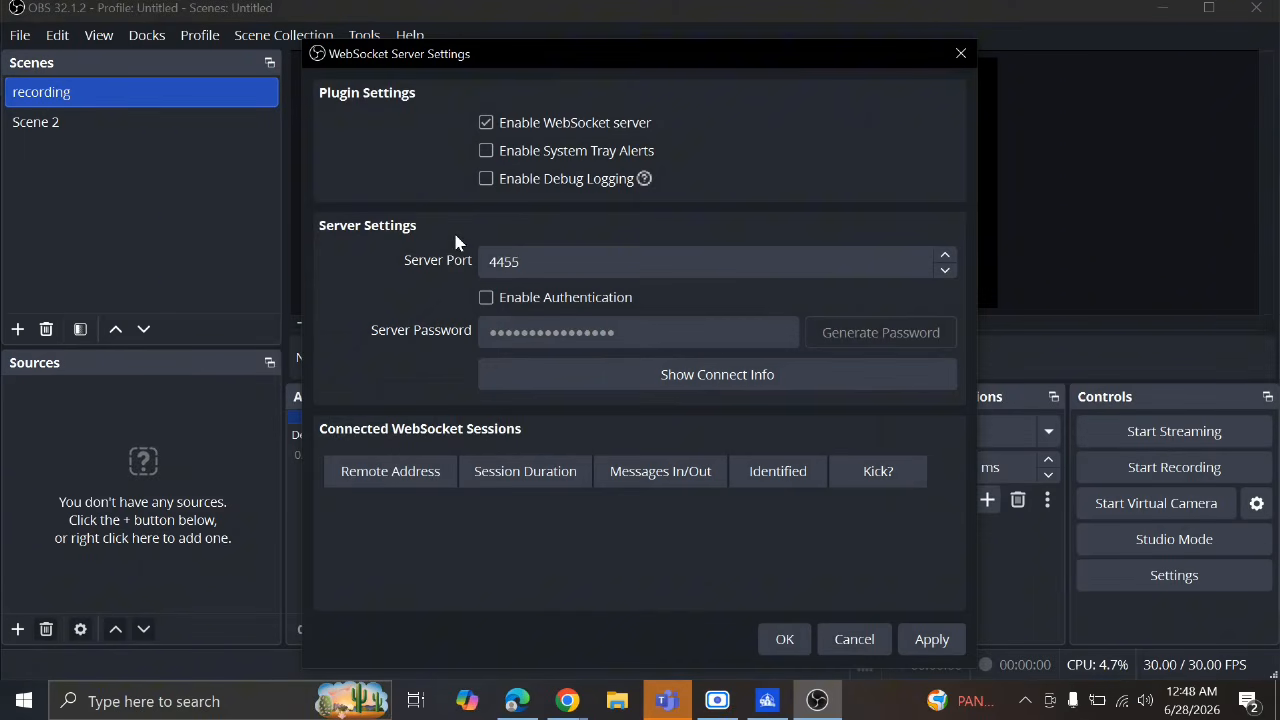
{"action": "left_click", "coordinate": [487, 123]}
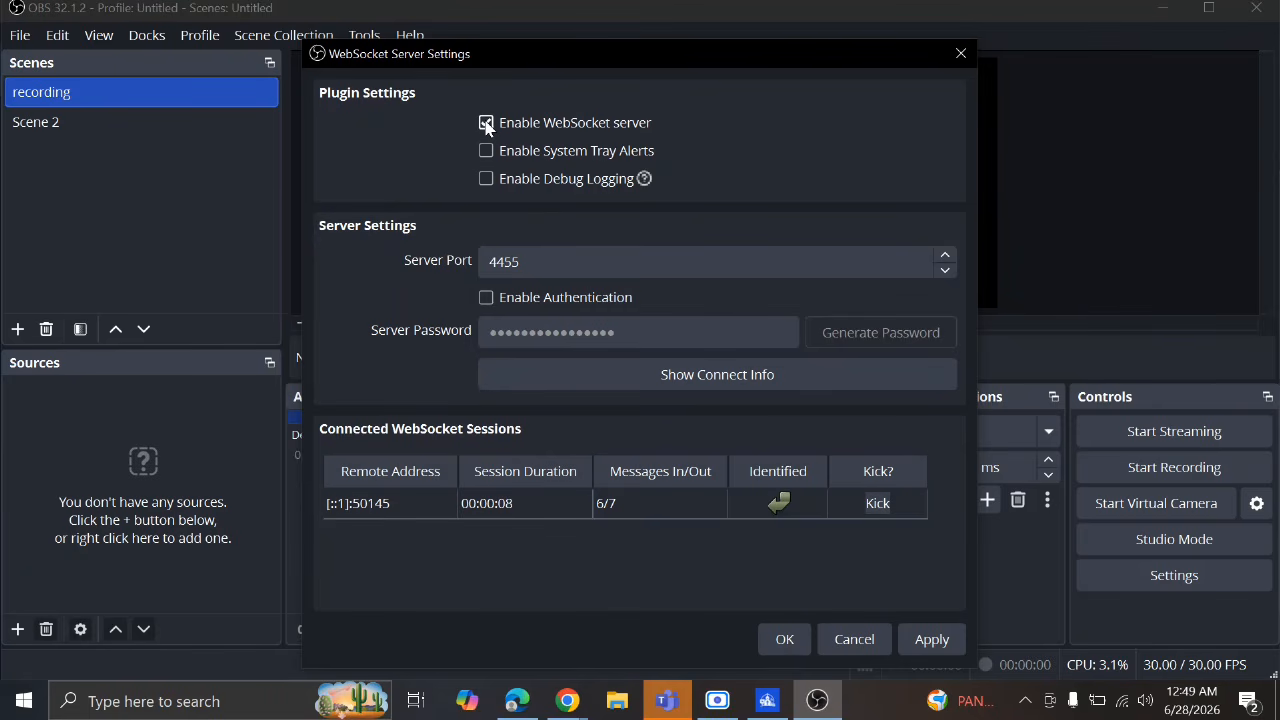
{"action": "left_click", "coordinate": [487, 298]}
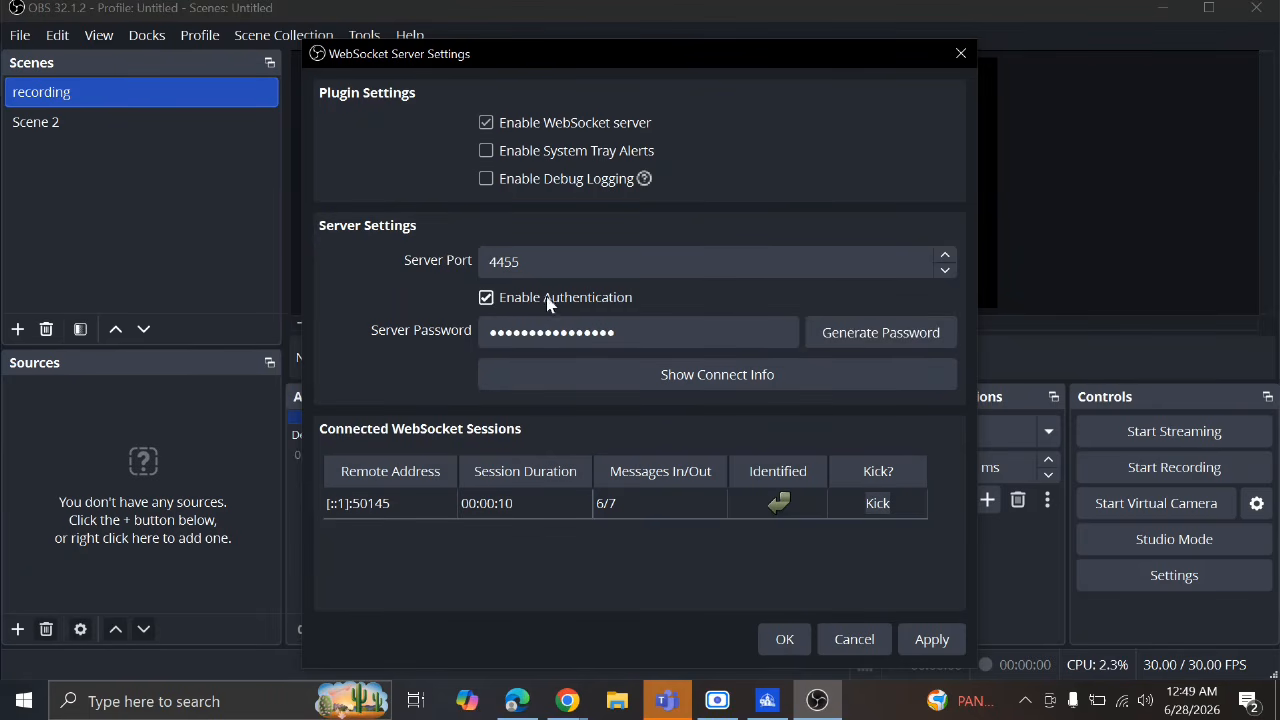
{"action": "left_click", "coordinate": [487, 298]}
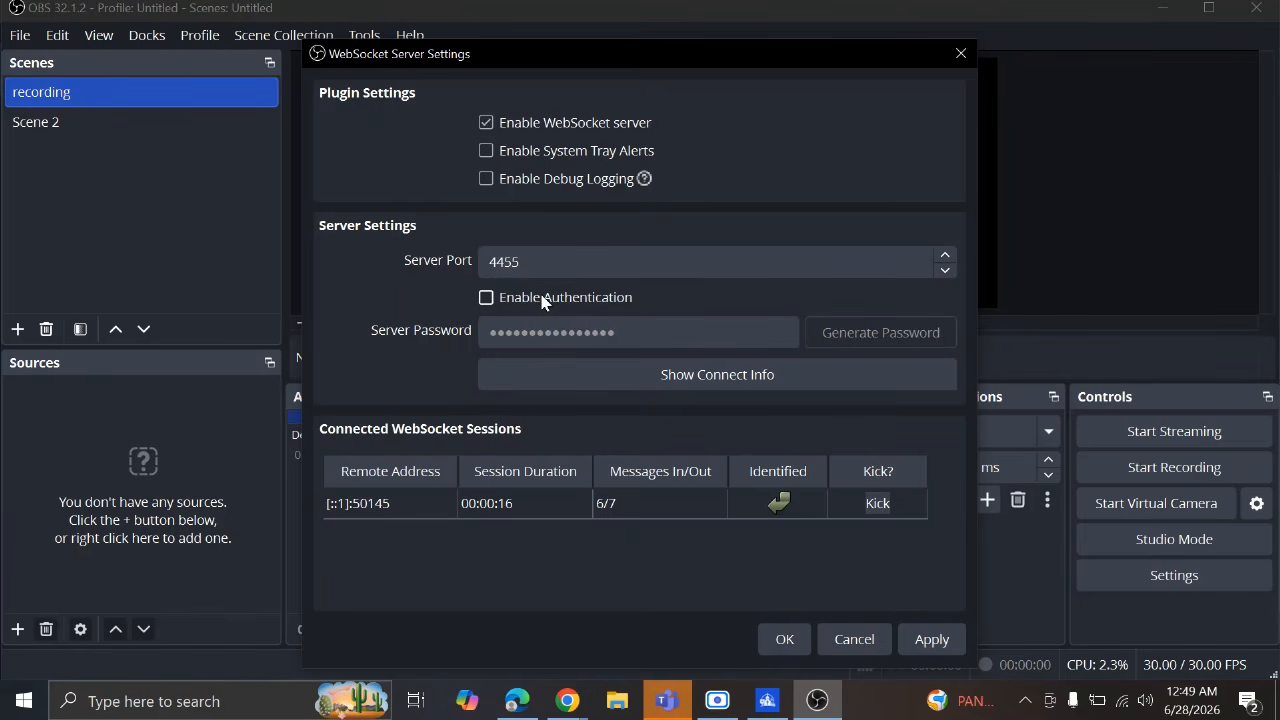
Keep the server port at 4455, then apply and save the WebSocket settings
{"action": "left_click", "coordinate": [523, 263]}
{"action": "double_click", "coordinate": [523, 262]}
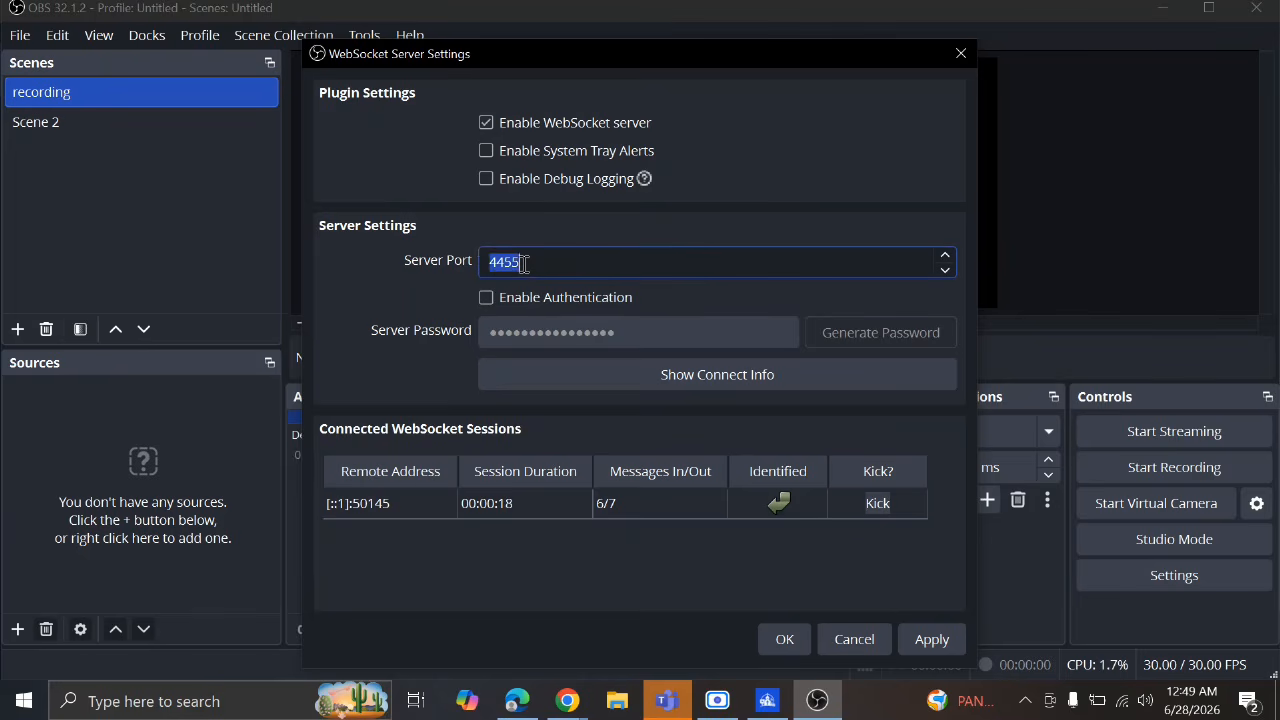
{"action": "left_click", "coordinate": [528, 257]}
{"action": "double_click", "coordinate": [528, 257]}
{"action": "left_click", "coordinate": [513, 262]}
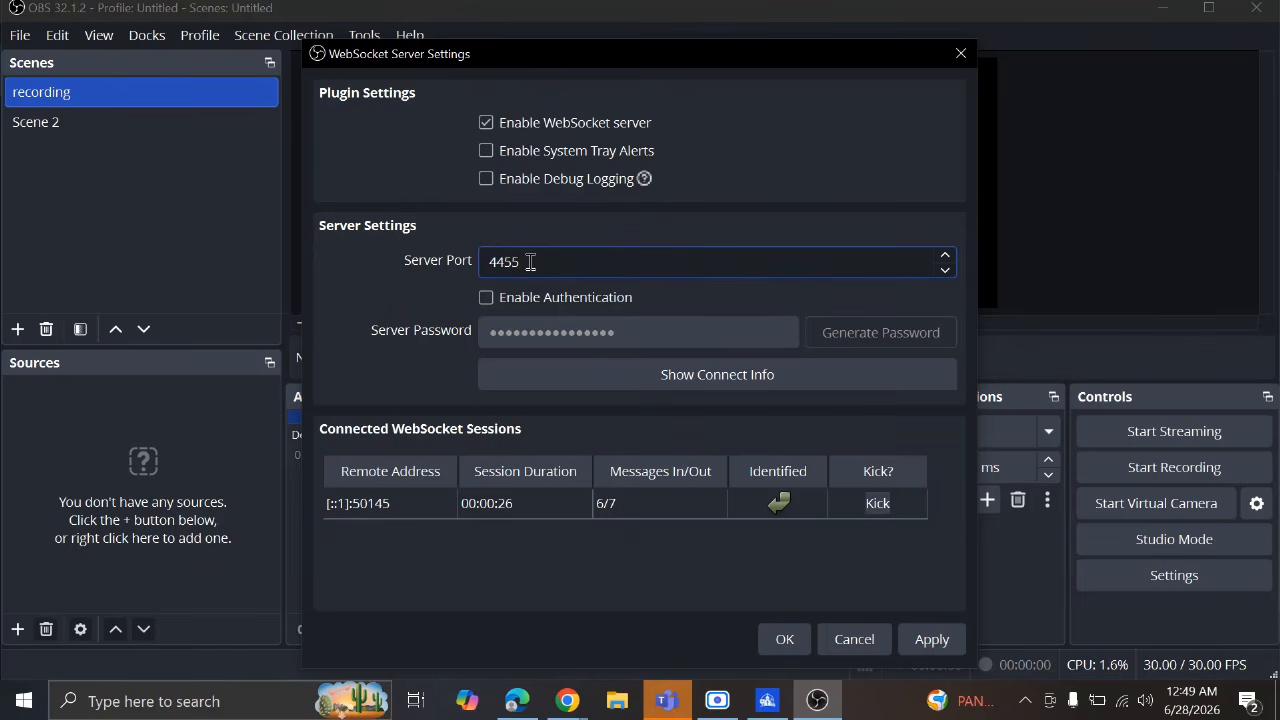
{"action": "key", "text": "BackSpace"}
{"action": "key", "text": "BackSpace"}
{"action": "key", "text": "BackSpace"}
{"action": "type", "text": "1234"}
{"action": "key", "text": "BackSpace"}
{"action": "key", "text": "BackSpace"}
{"action": "key", "text": "BackSpace"}
{"action": "key", "text": "BackSpace"}
{"action": "type", "text": "4455"}
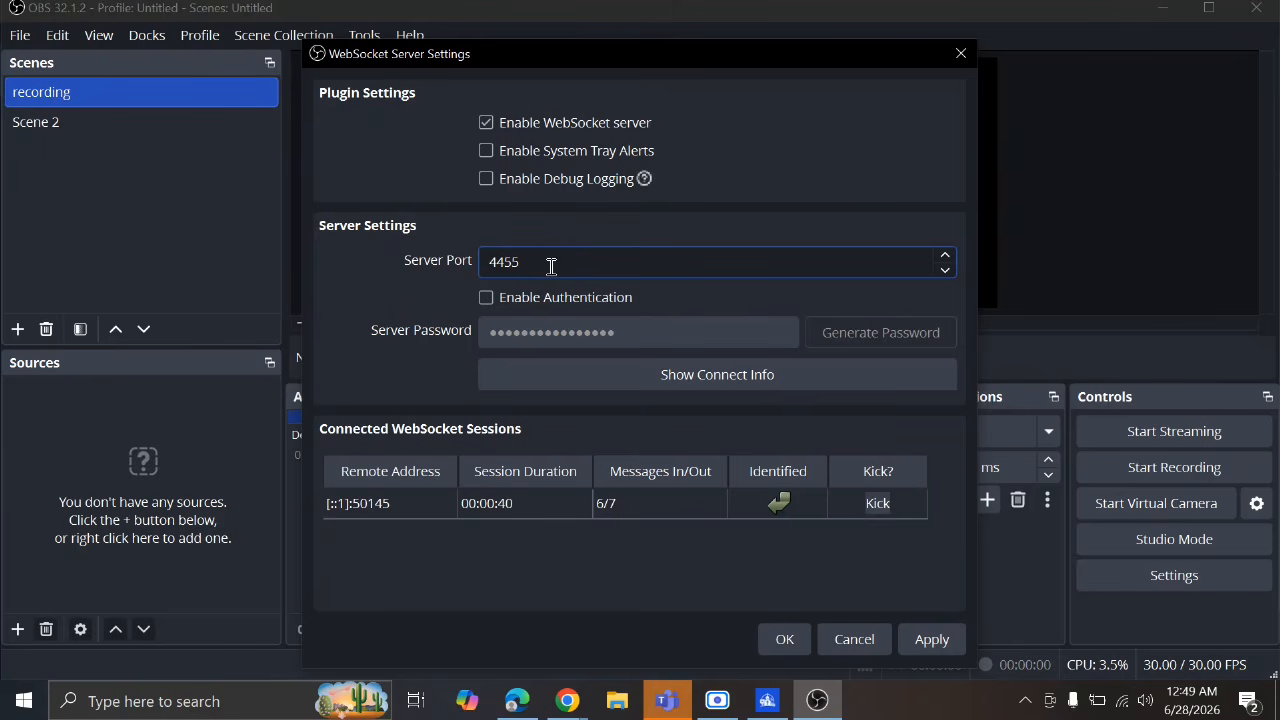
{"action": "left_click_drag", "start_coordinate": [550, 263], "coordinate": [484, 261]}
{"action": "left_click", "coordinate": [946, 650]}
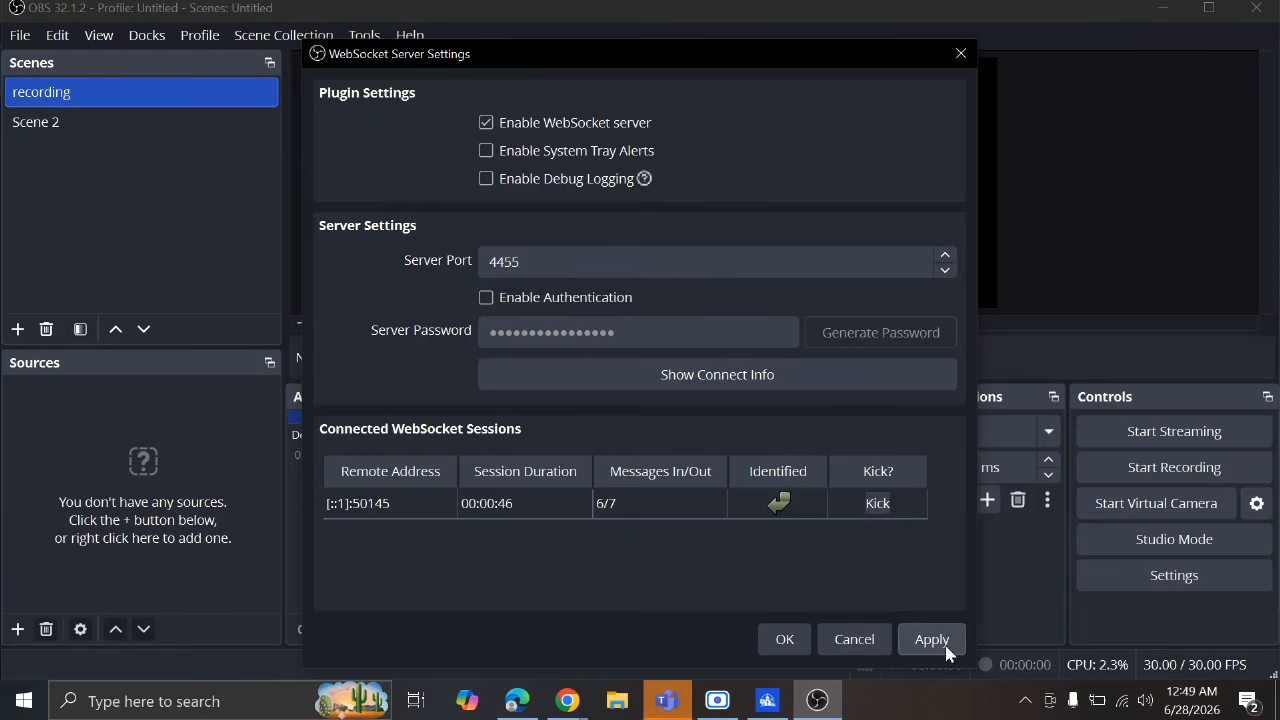
{"action": "left_click", "coordinate": [777, 642]}
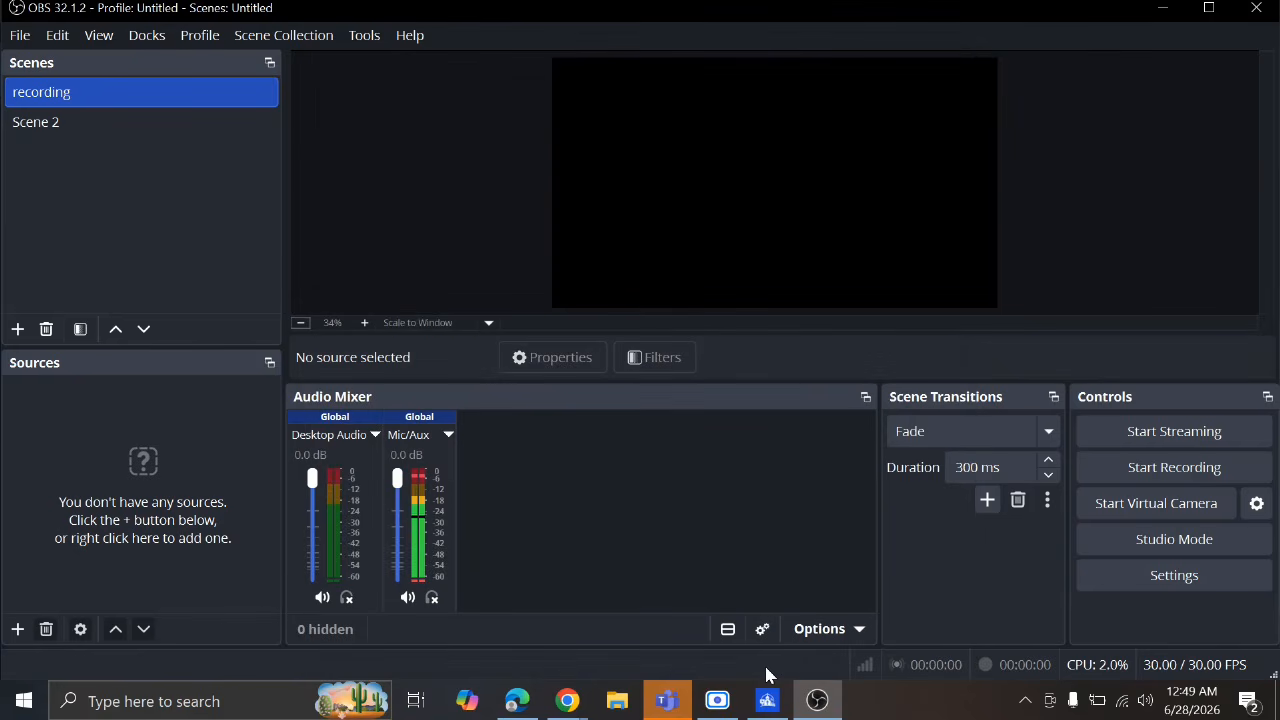
Re-test the OBS connection until it shows Connected, then continue to Powerful Features
{"action": "left_click", "coordinate": [767, 702]}
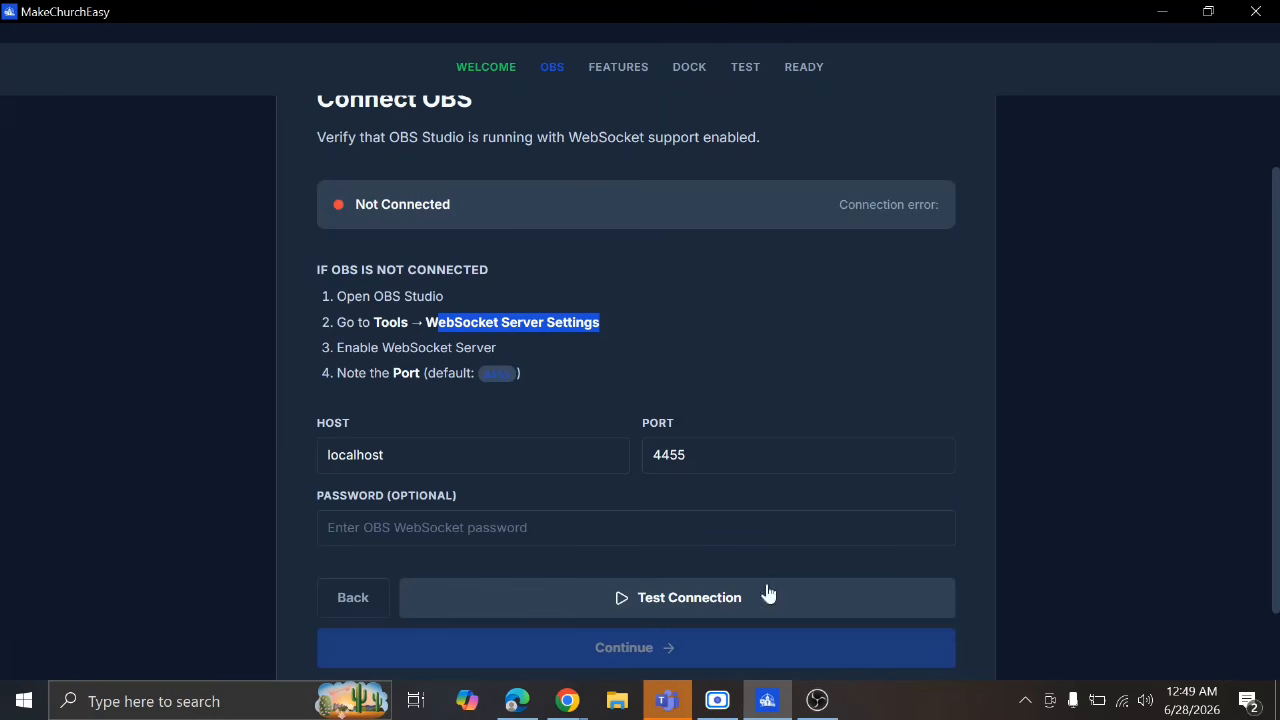
{"action": "left_click", "coordinate": [676, 598]}
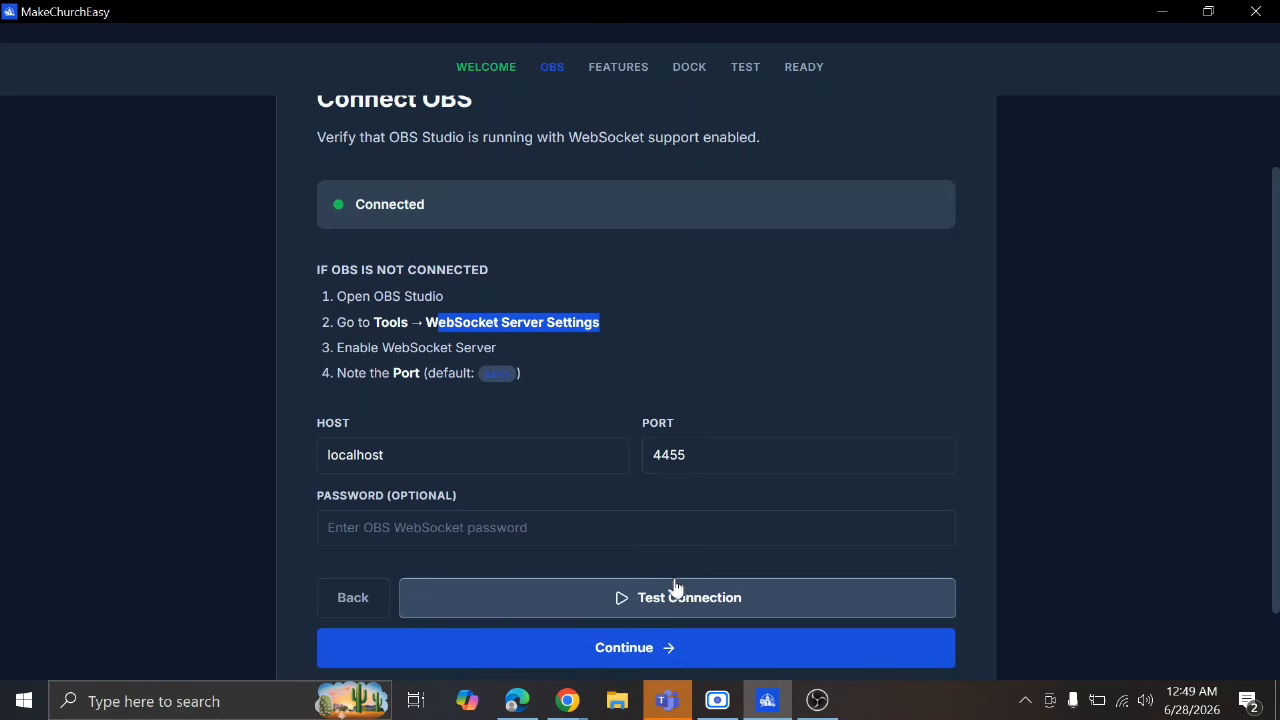
{"action": "scroll", "coordinate": [674, 502], "scroll_direction": "up", "scroll_amount": 2}
{"action": "scroll", "coordinate": [672, 500], "scroll_direction": "down", "scroll_amount": 4}
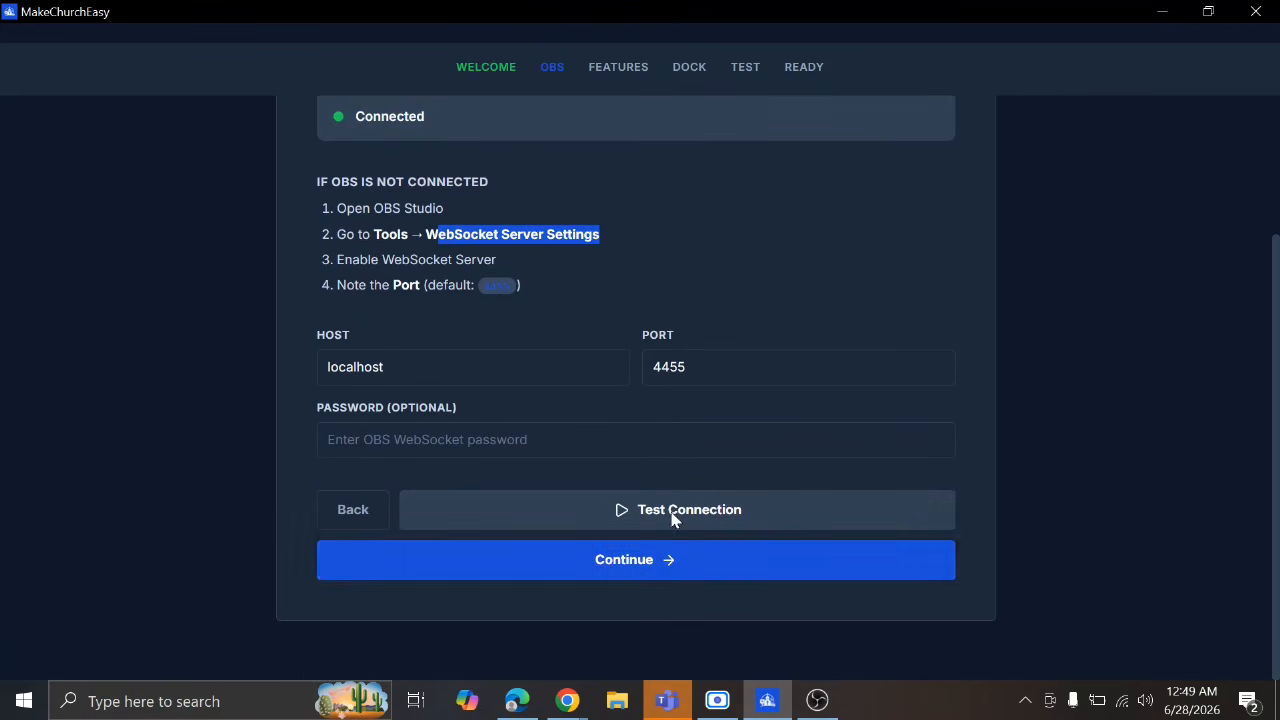
{"action": "left_click", "coordinate": [670, 566]}
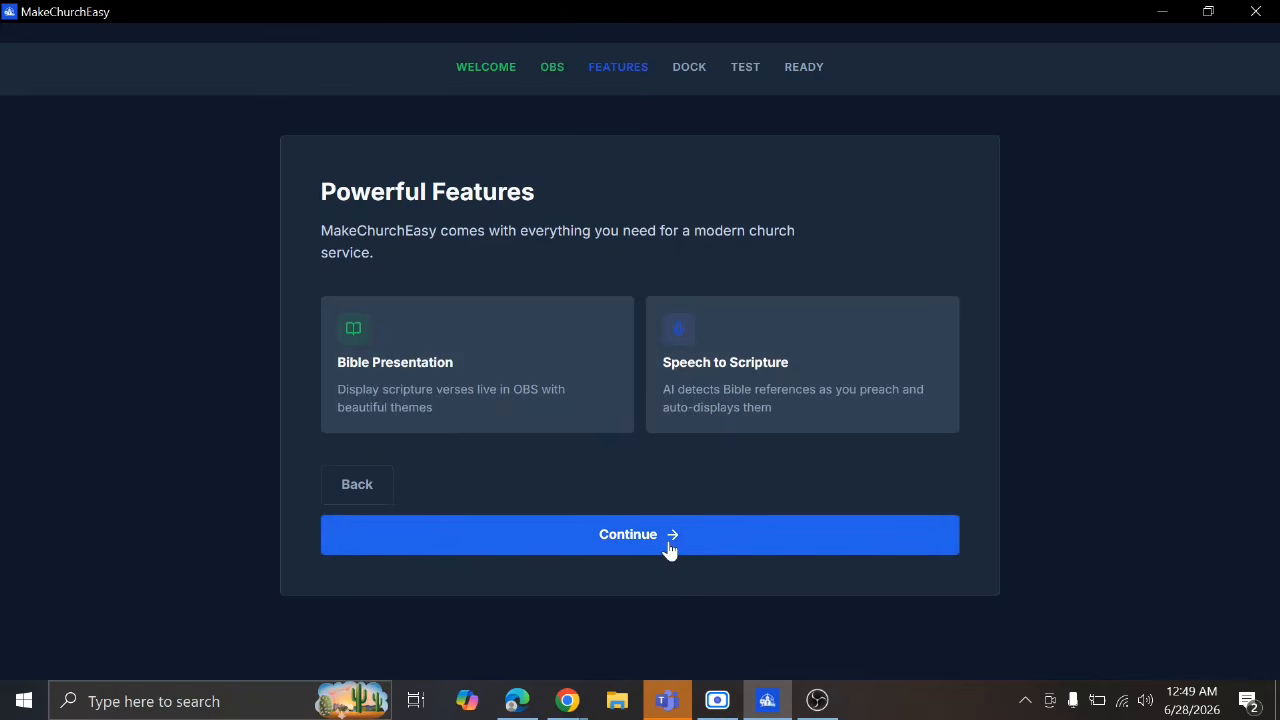
Continue to the Install Dock step, copy the Bible Overlay Dock URL, and switch to OBS
{"action": "left_click", "coordinate": [668, 550]}
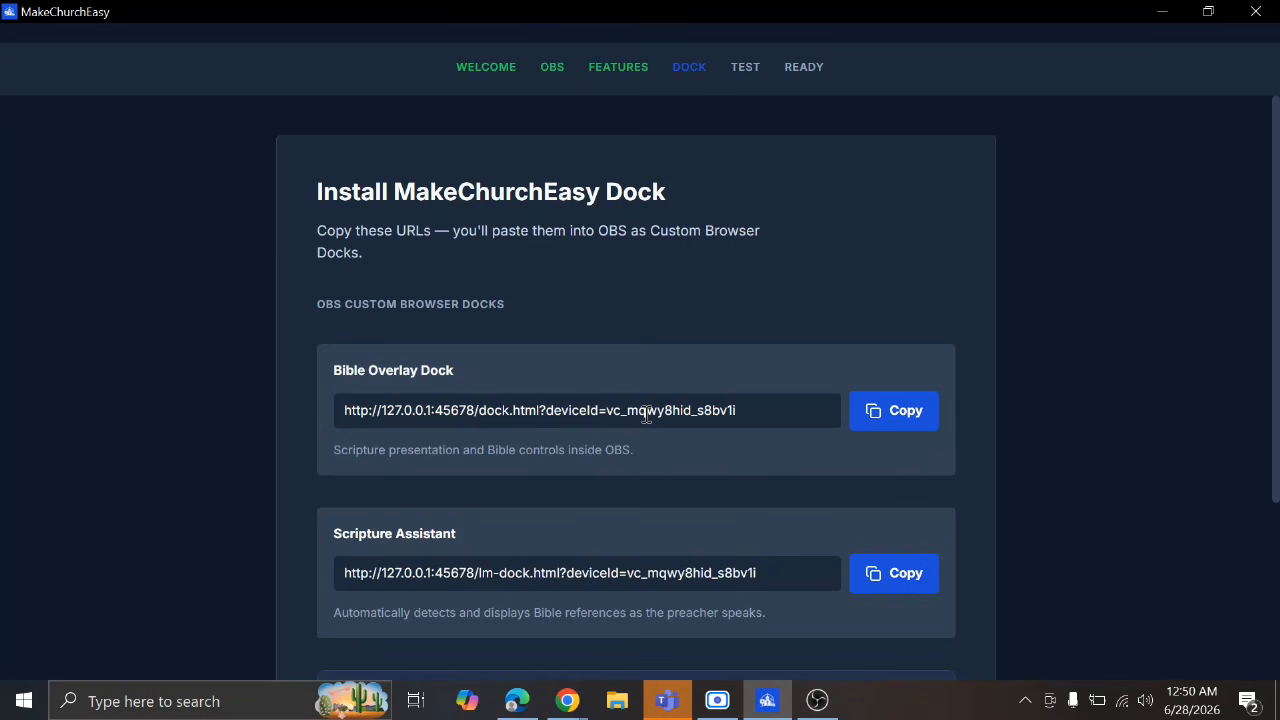
{"action": "left_click", "coordinate": [882, 418]}
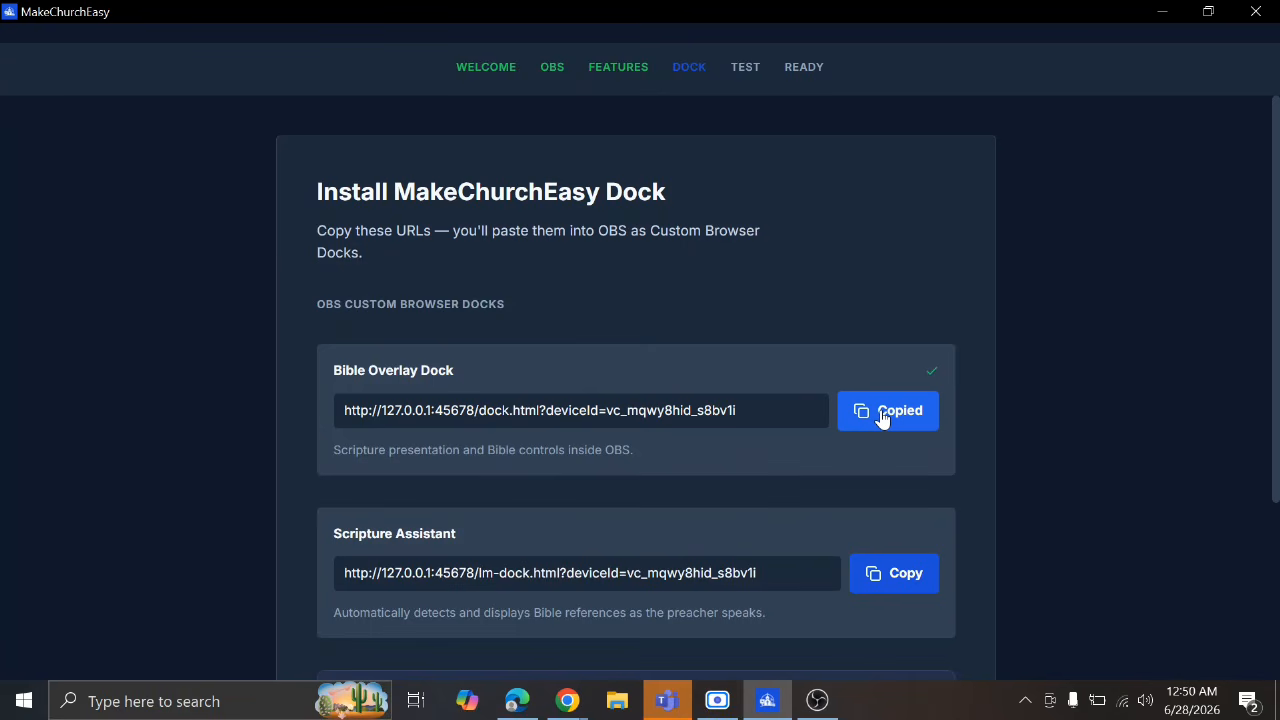
{"action": "left_click", "coordinate": [818, 700]}
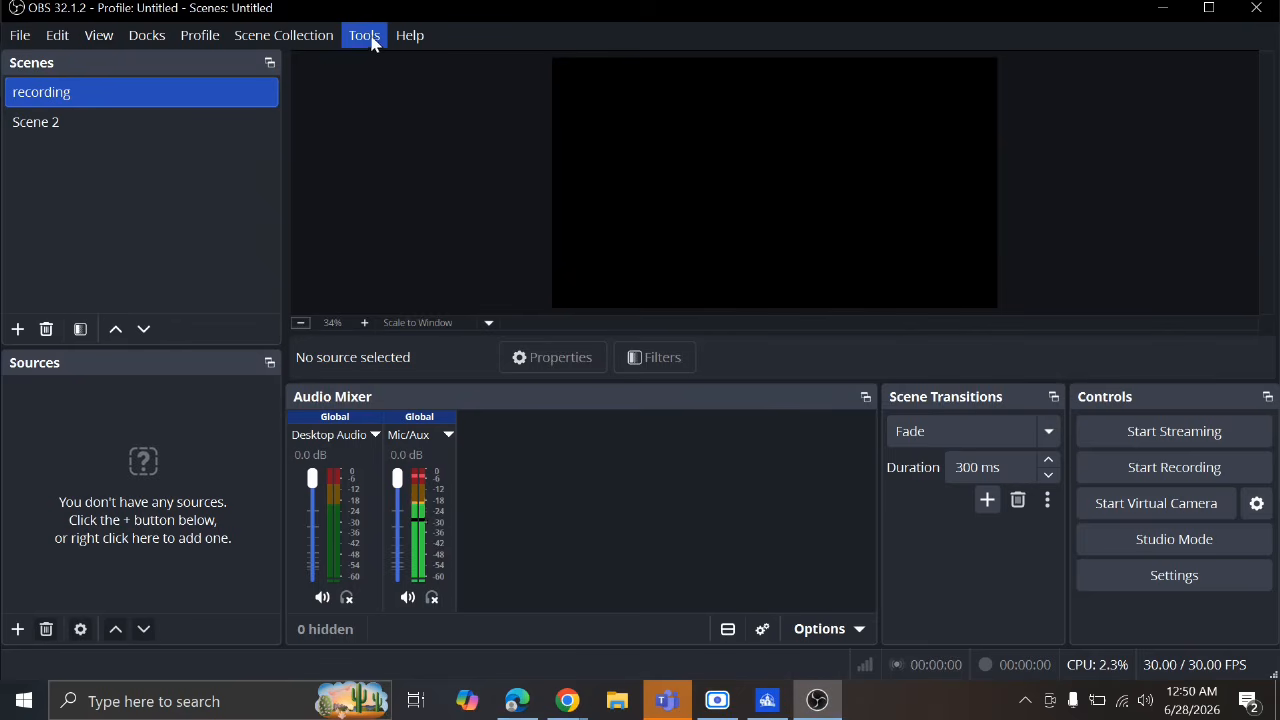
In Custom Browser Docks, add a dock named Makechurcheasy and paste the copied URL
{"action": "left_click", "coordinate": [147, 35]}
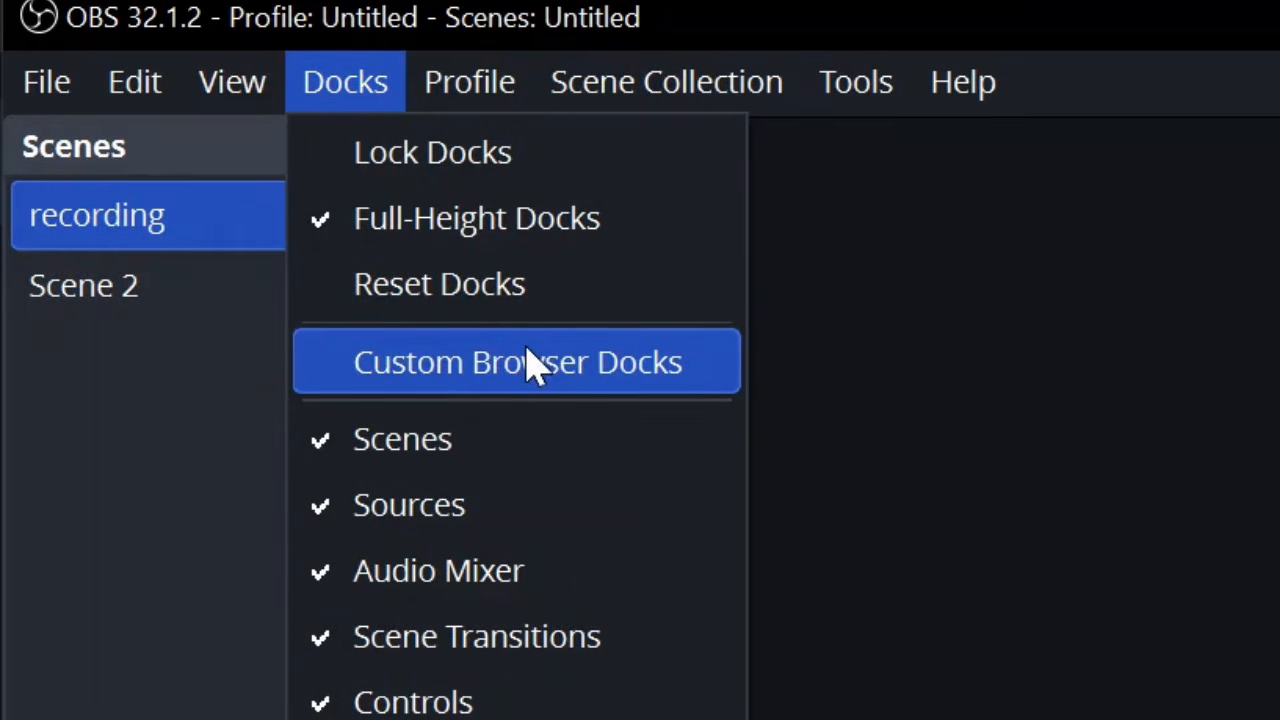
{"action": "left_click", "coordinate": [531, 381]}
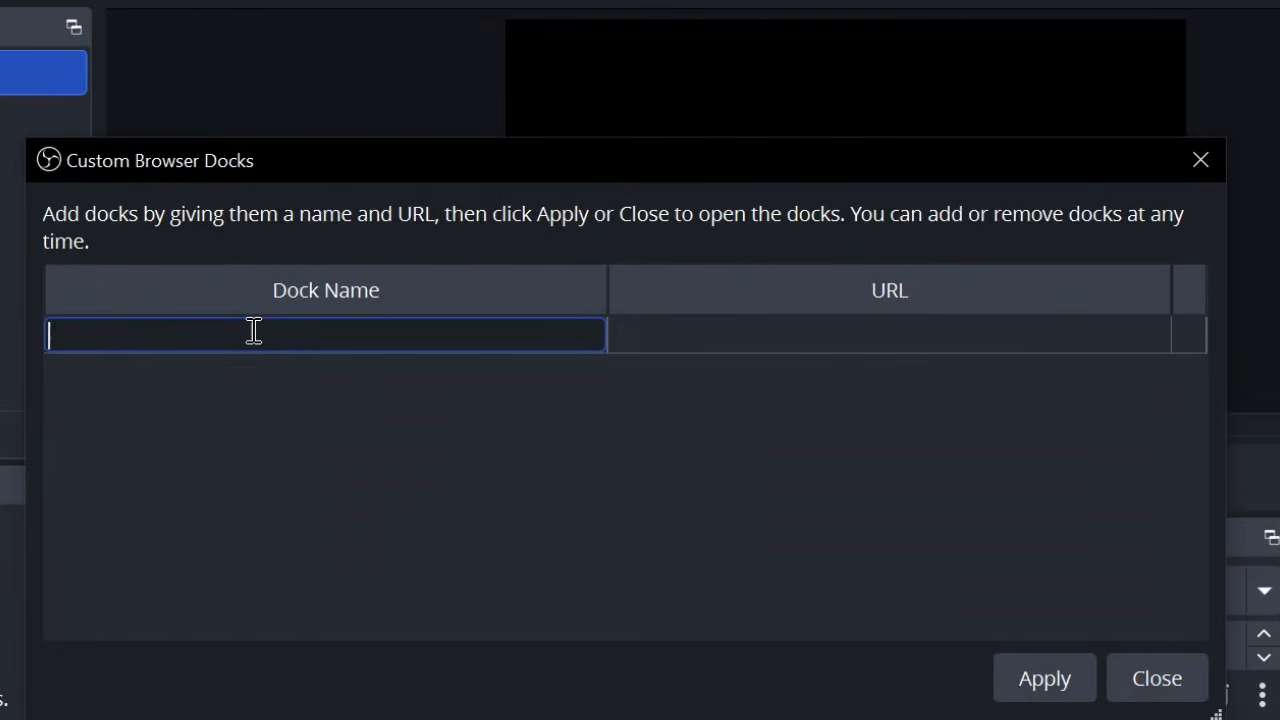
{"action": "type", "text": "Makechurcheasy"}
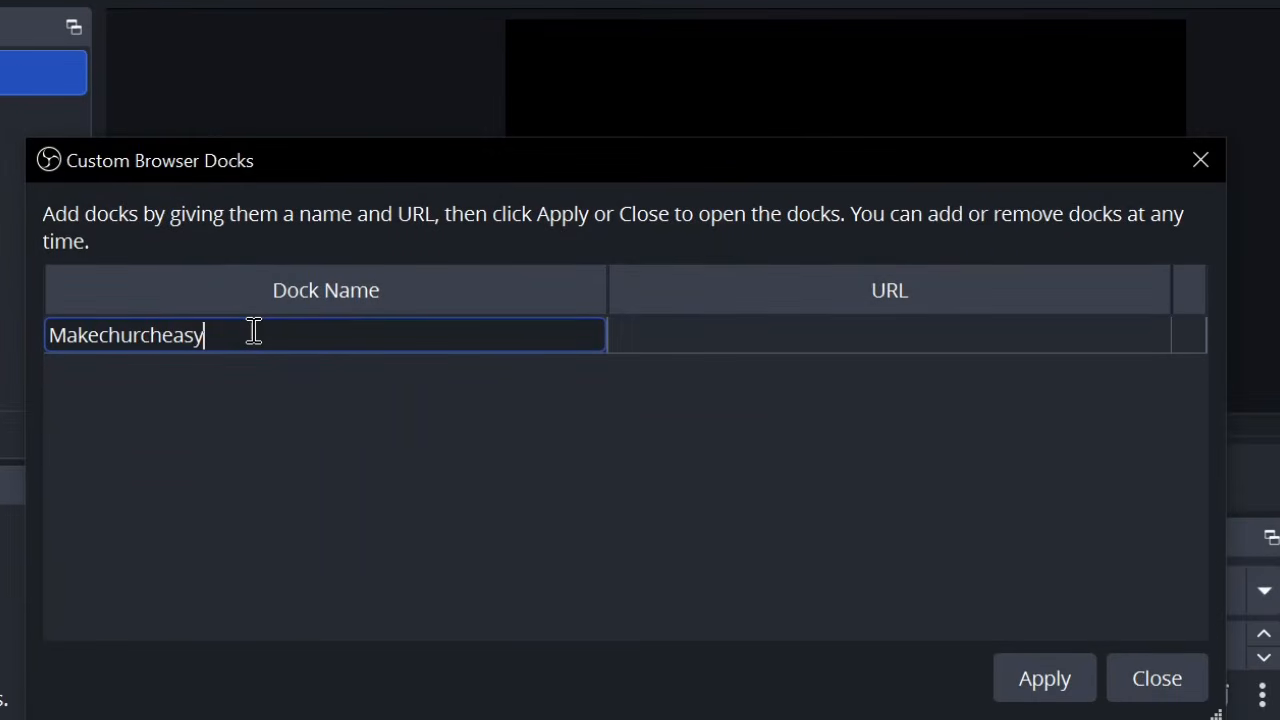
{"action": "key", "text": "Tab"}
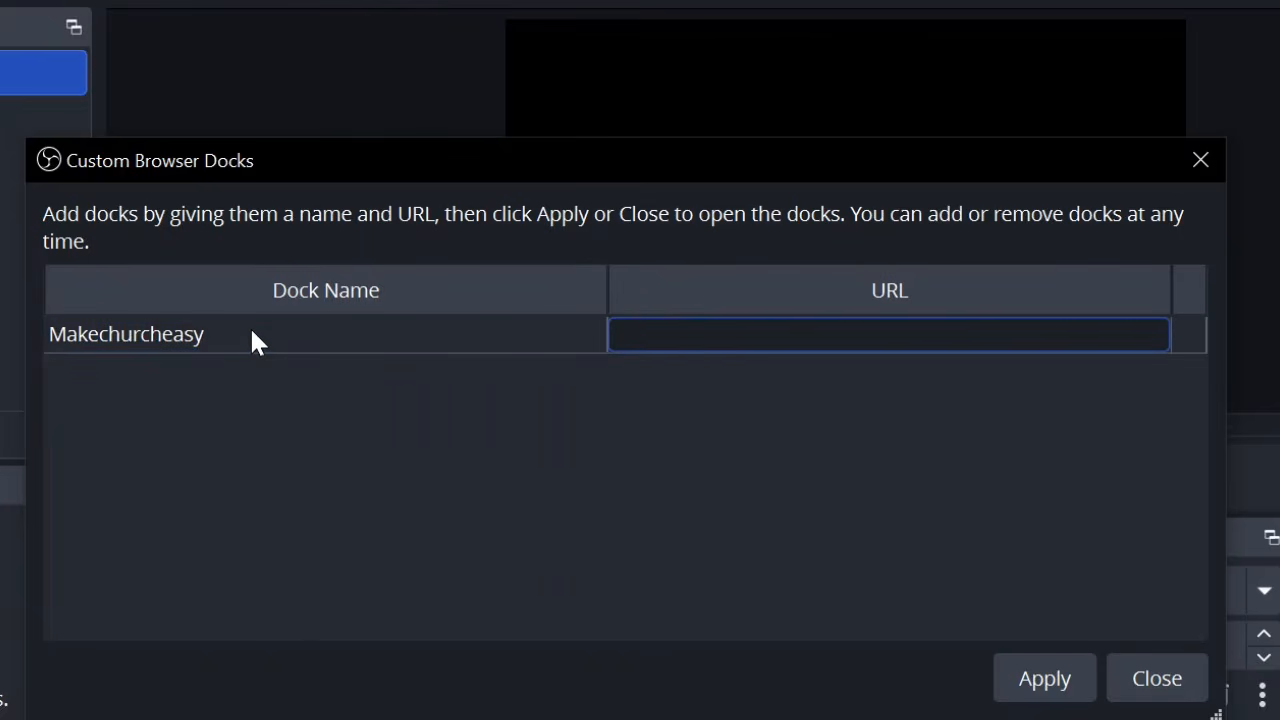
{"action": "key", "text": "ctrl+v"}
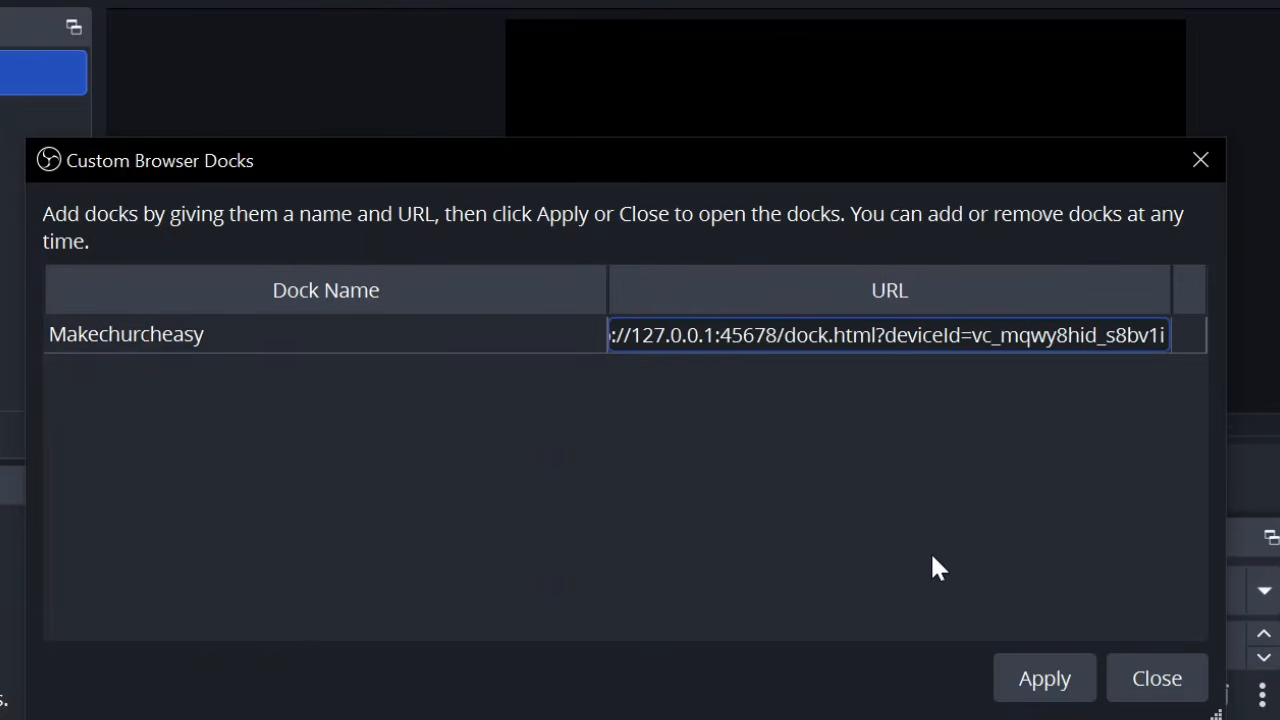
Replace the URL cell with the pasted Bible Overlay Dock URL and apply the Makechurcheasy dock
{"action": "double_click", "coordinate": [1070, 340]}
{"action": "key", "text": "ctrl+a"}
{"action": "key", "text": "BackSpace"}
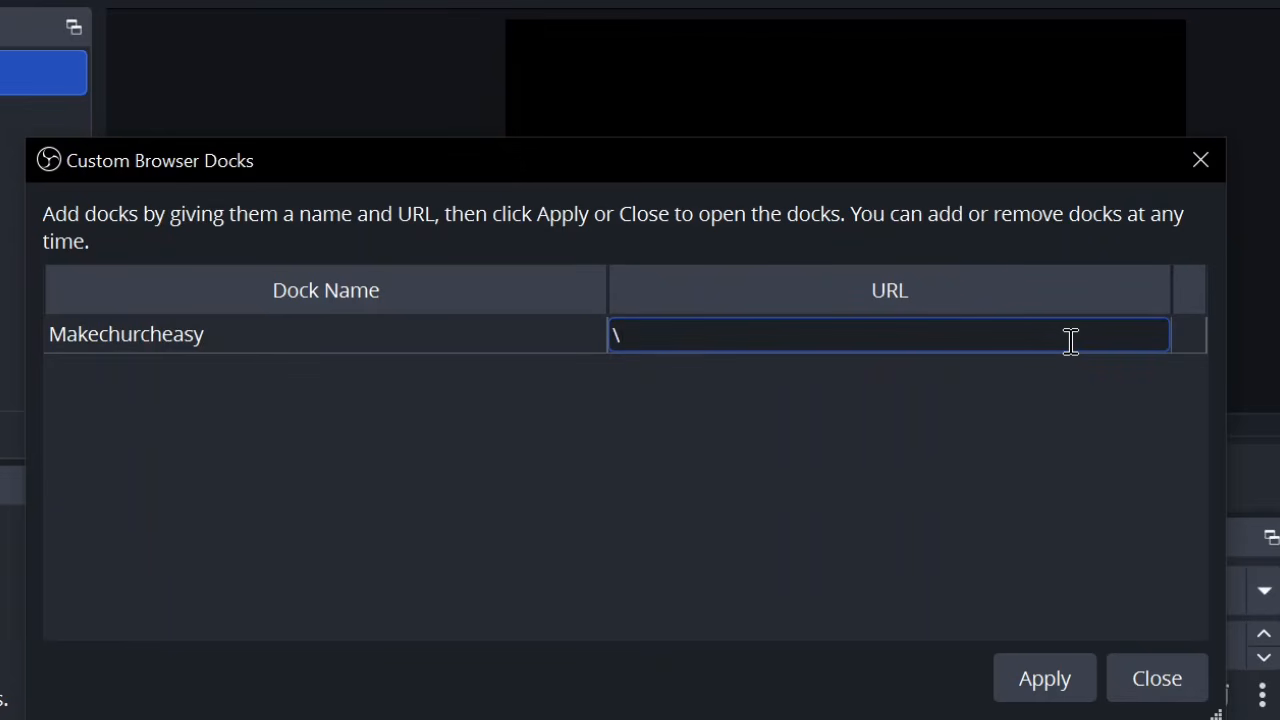
{"action": "key", "text": "BackSpace"}
{"action": "right_click", "coordinate": [1035, 337]}
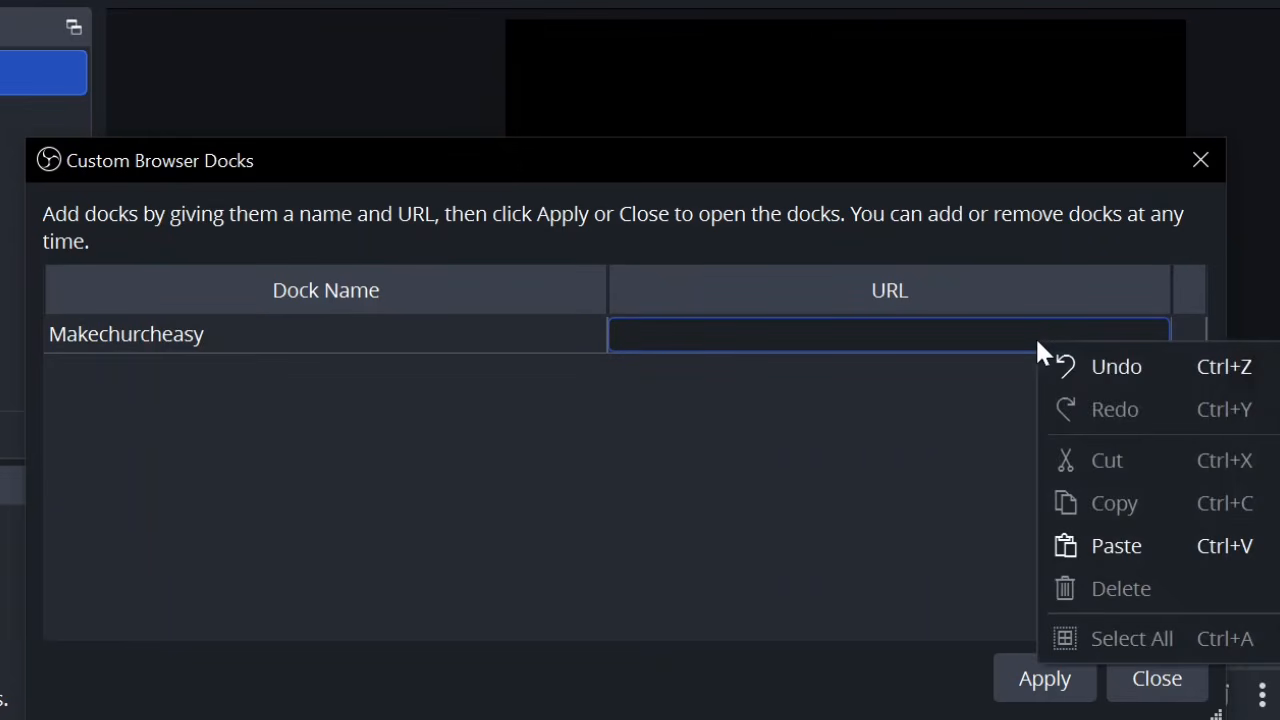
{"action": "left_click", "coordinate": [1118, 546]}
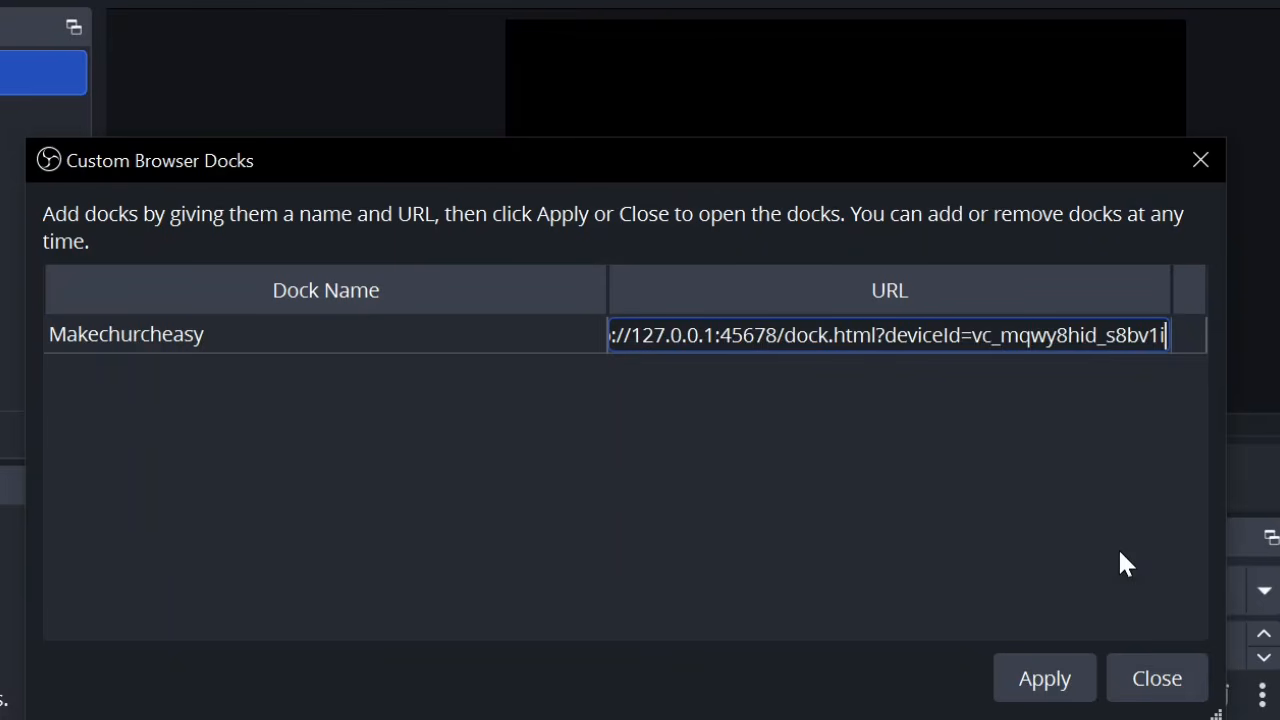
{"action": "left_click", "coordinate": [1068, 688]}
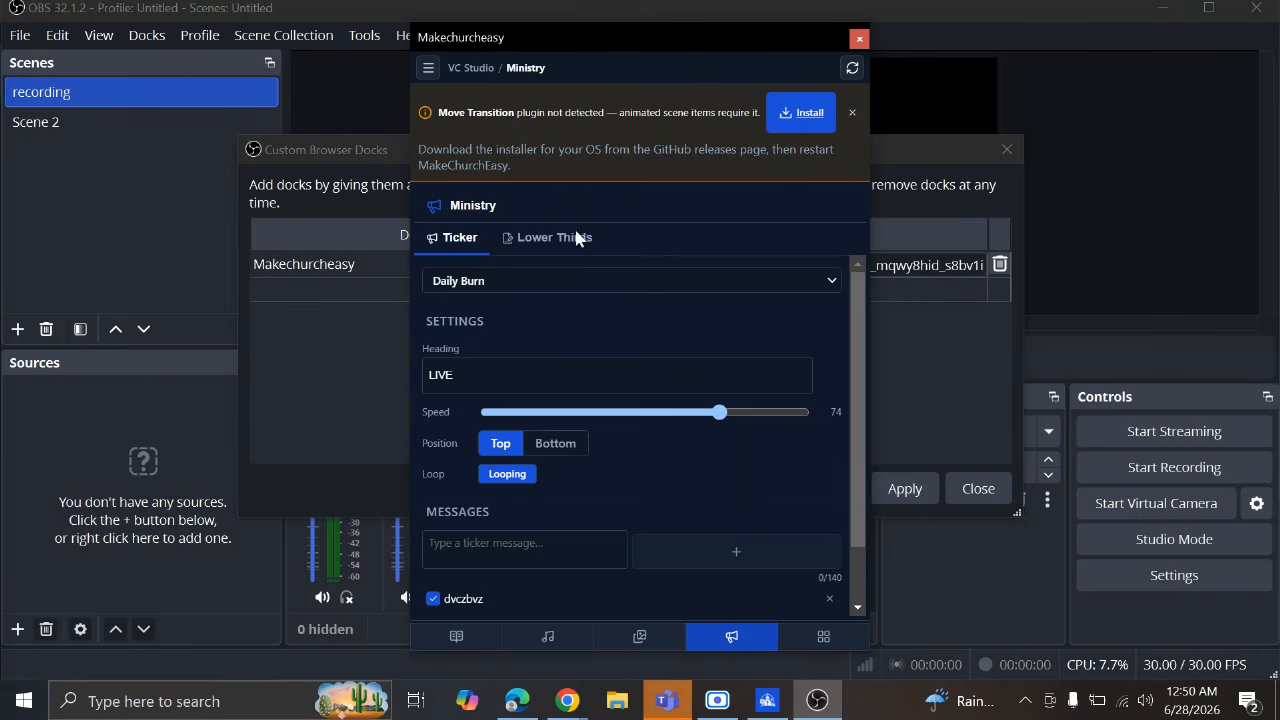
Dismiss the Move Transition warning, close Custom Browser Docks, and dock Makechurcheasy on the left
{"action": "left_click", "coordinate": [852, 112]}
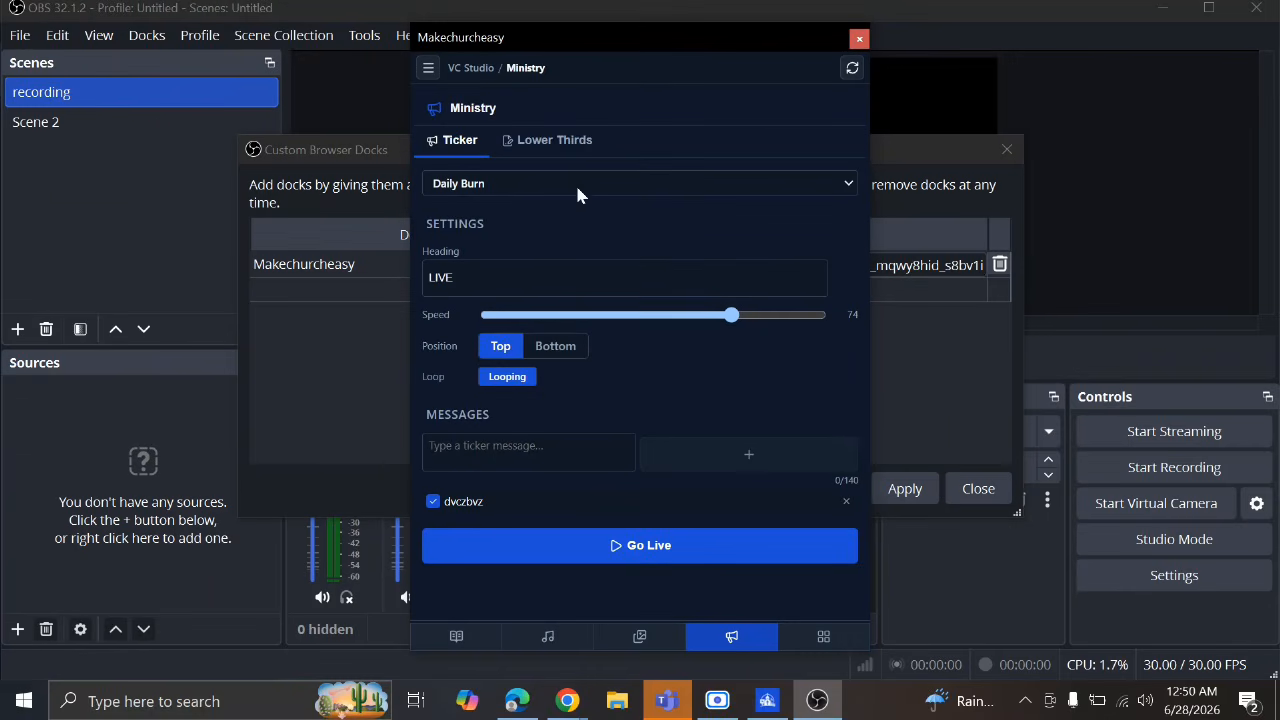
{"action": "left_click_drag", "start_coordinate": [643, 44], "coordinate": [261, 170]}
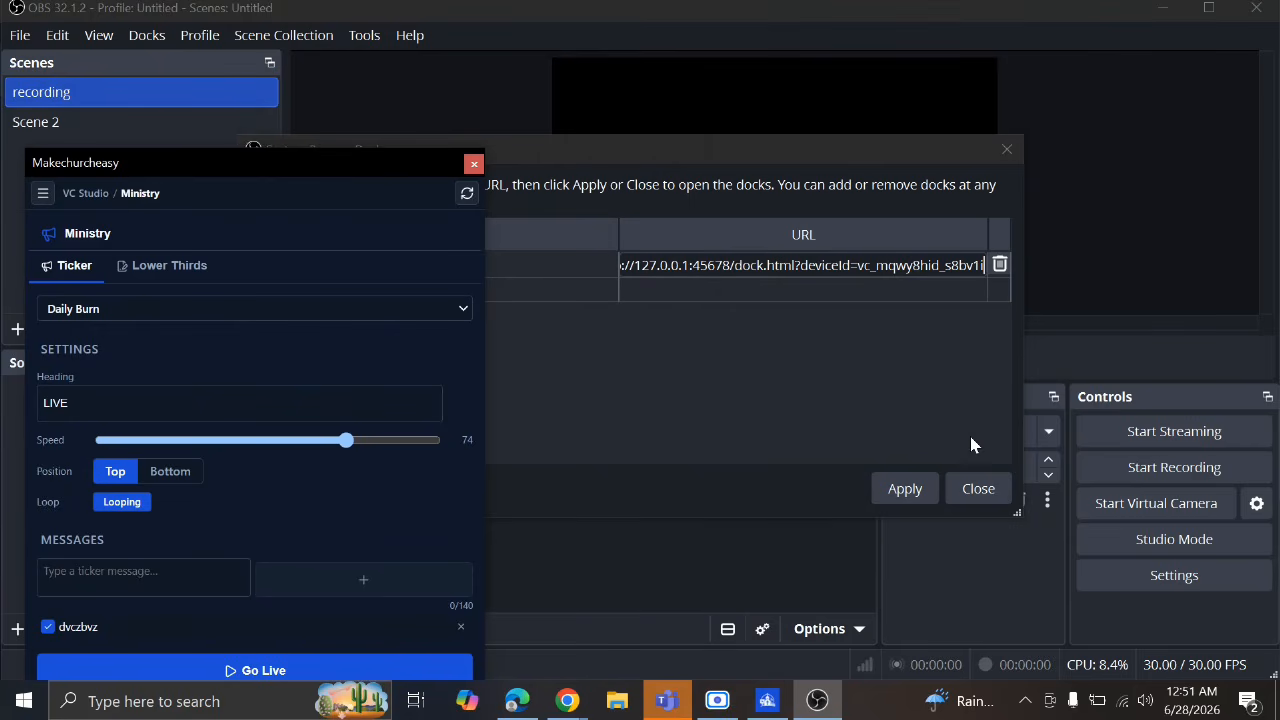
{"action": "left_click", "coordinate": [979, 494]}
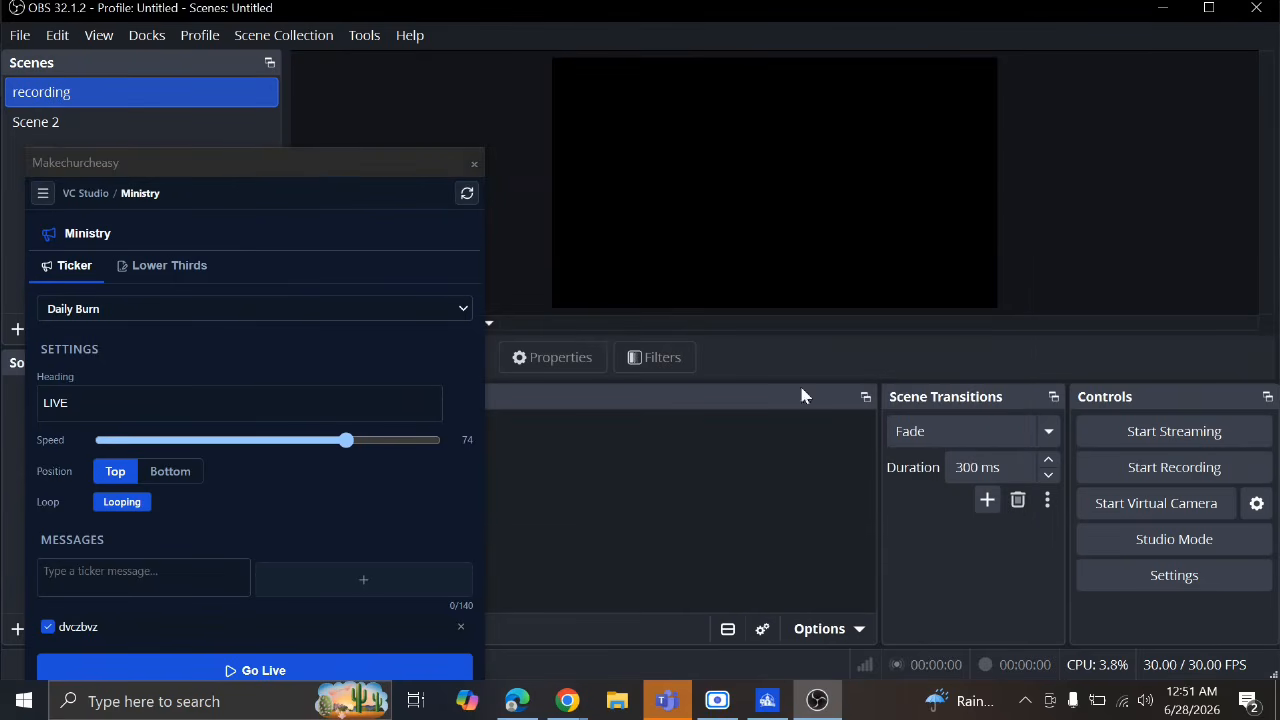
{"action": "left_click_drag", "start_coordinate": [326, 176], "coordinate": [175, 202]}
Undock the Scenes panel and tab it together with Sources and Audio Mixer
{"action": "left_click", "coordinate": [269, 62]}
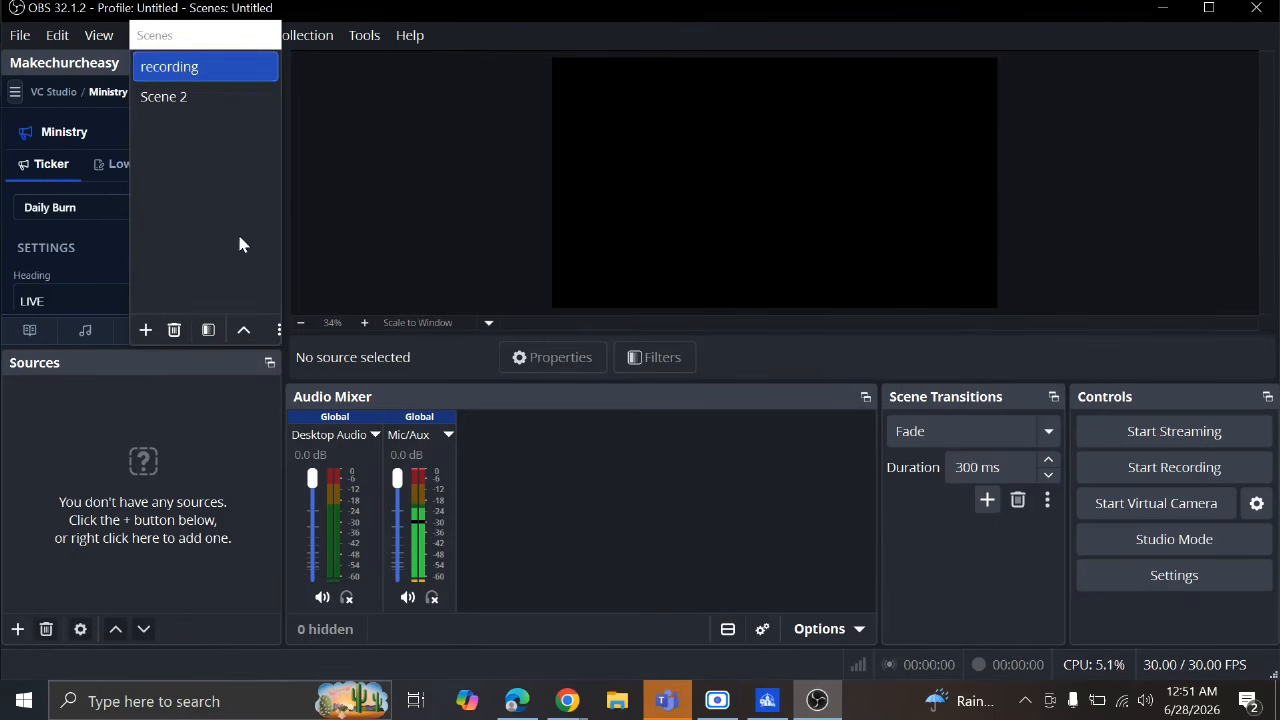
{"action": "left_click_drag", "start_coordinate": [208, 8], "coordinate": [182, 61]}
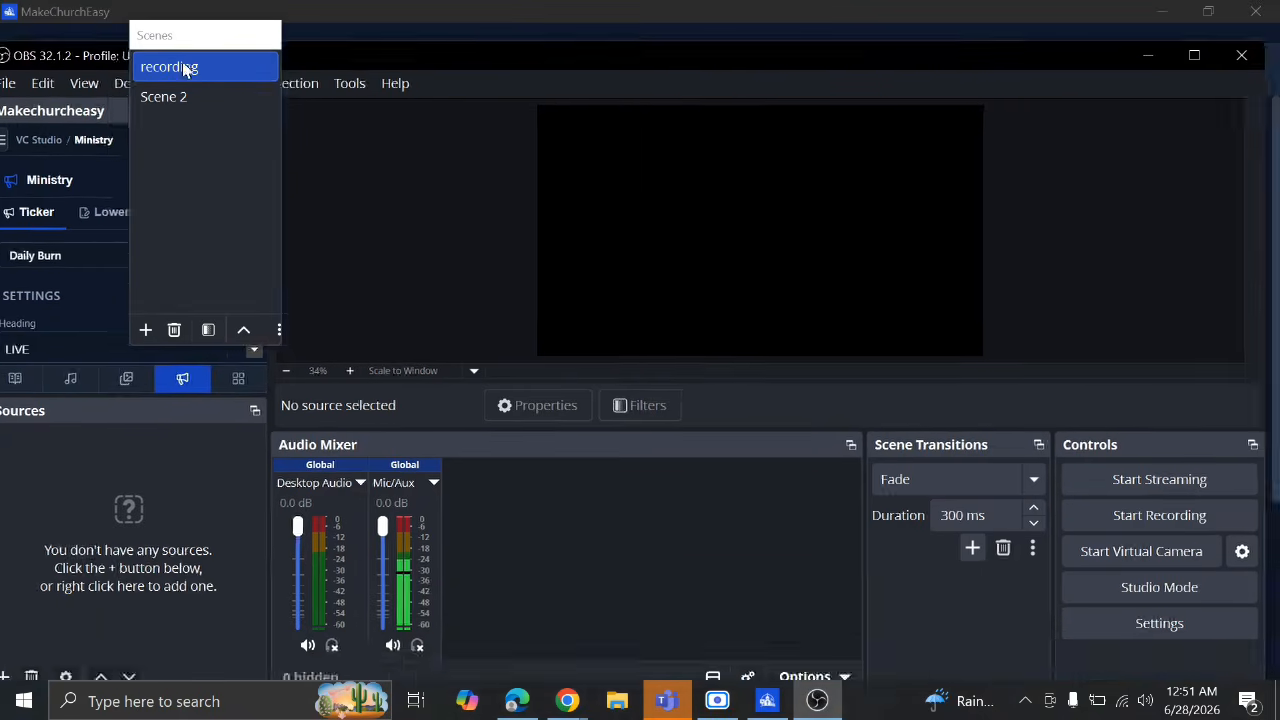
{"action": "left_click", "coordinate": [177, 18]}
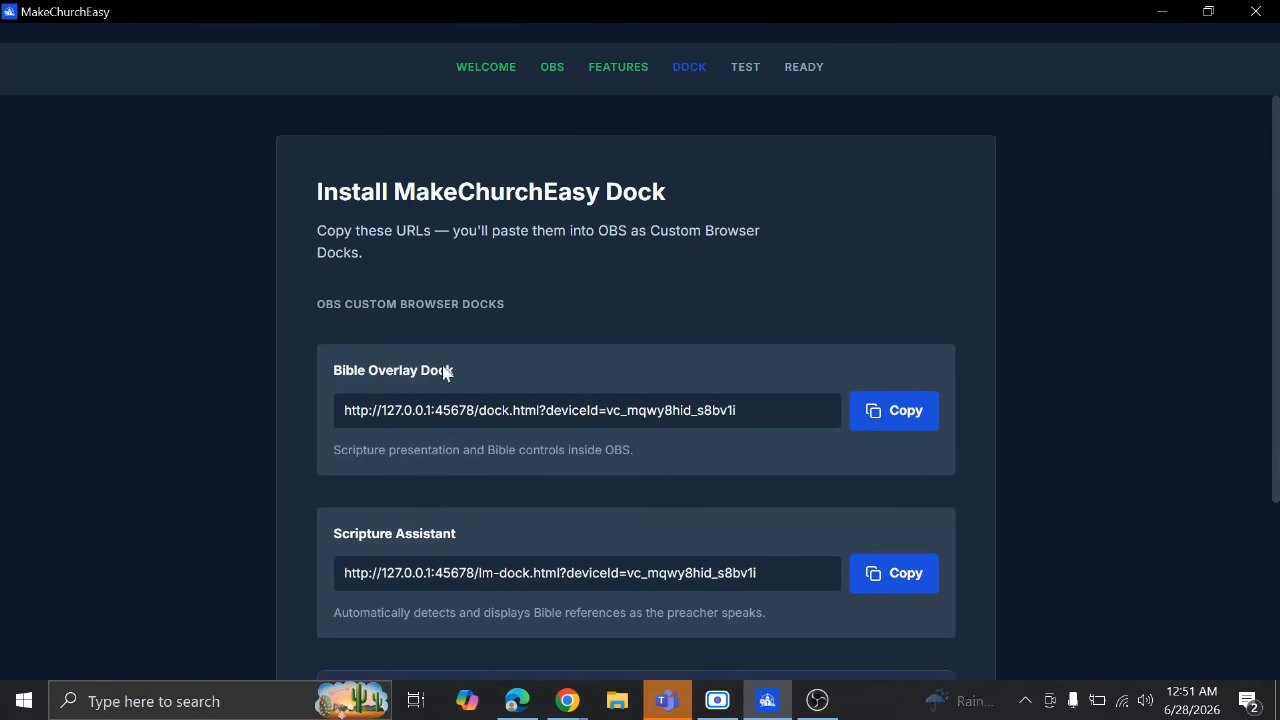
{"action": "left_click", "coordinate": [816, 698]}
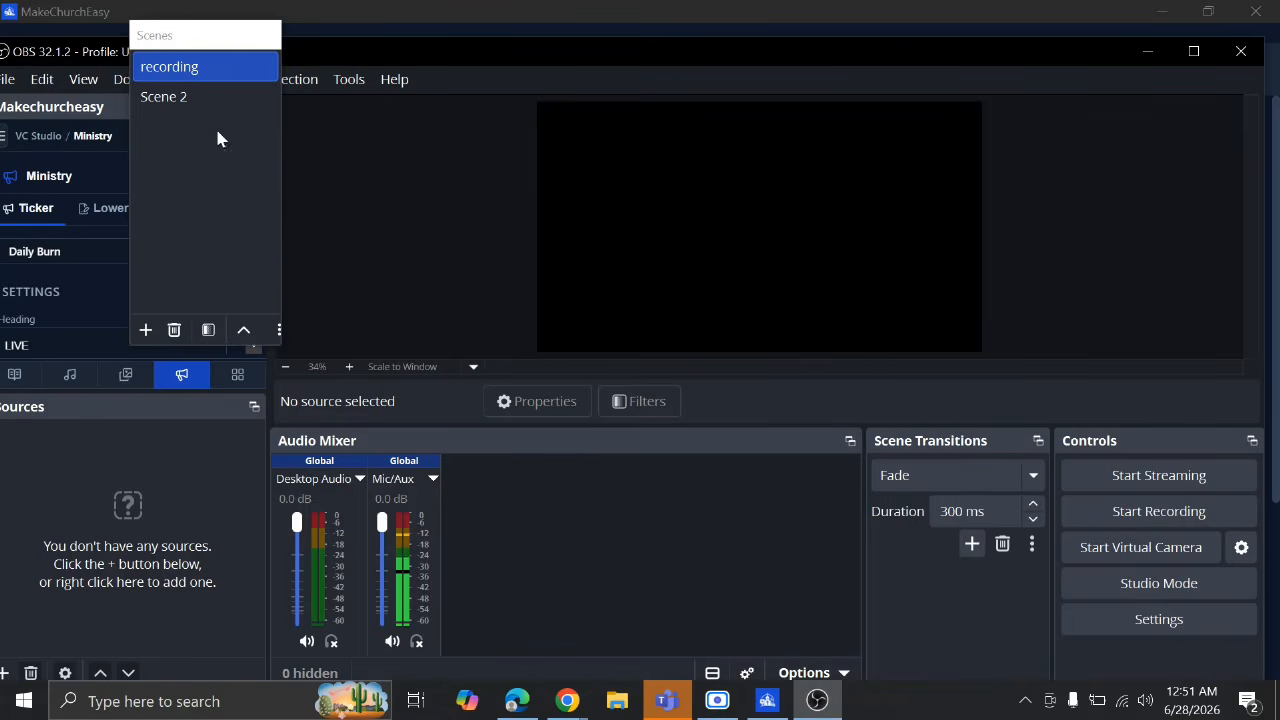
{"action": "left_click_drag", "start_coordinate": [200, 40], "coordinate": [565, 477]}
{"action": "left_click", "coordinate": [251, 406]}
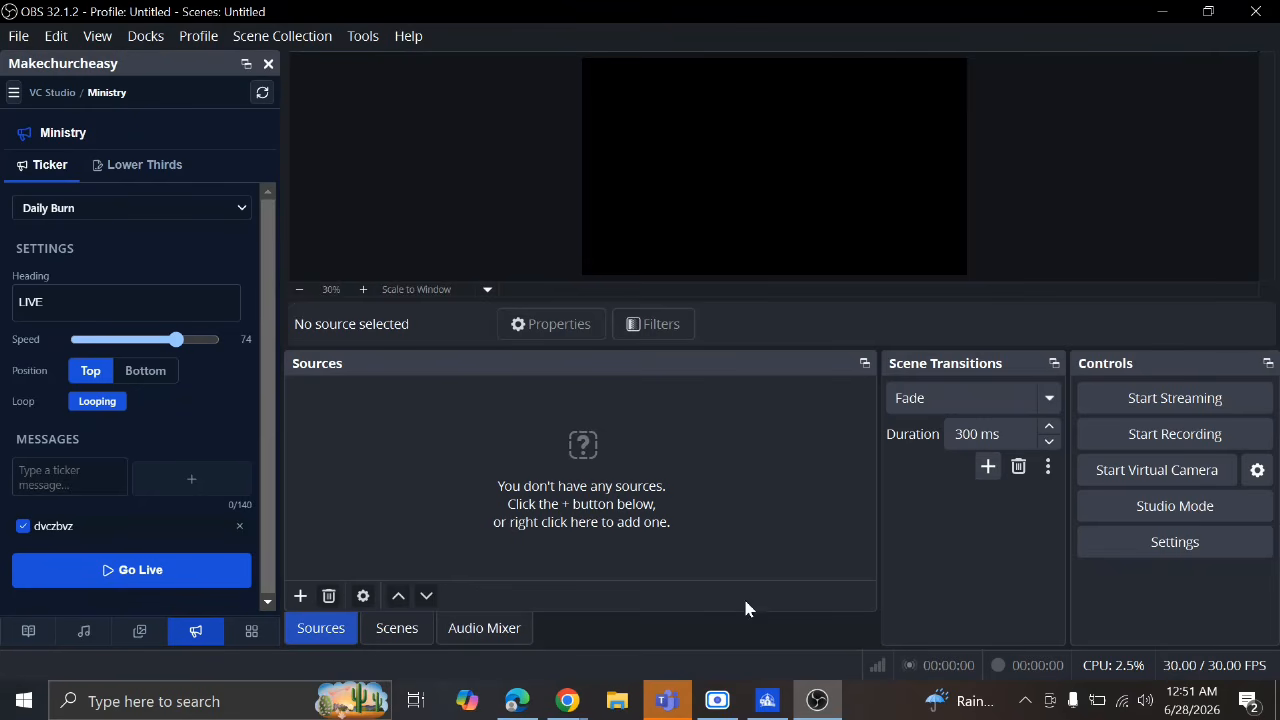
Copy the Scripture Assistant dock URL from MakeChurchEasy's Install Dock step and return to OBS
{"action": "left_click", "coordinate": [766, 699]}
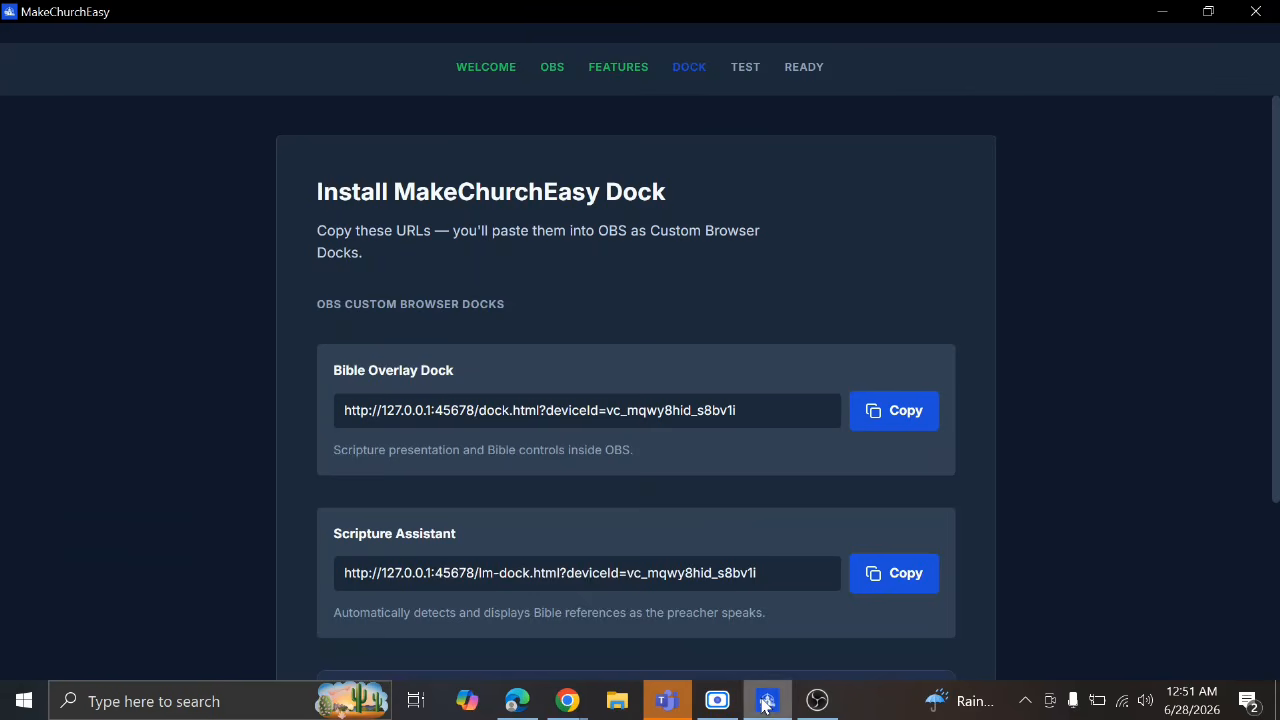
{"action": "scroll", "coordinate": [666, 425], "scroll_direction": "down", "scroll_amount": 3}
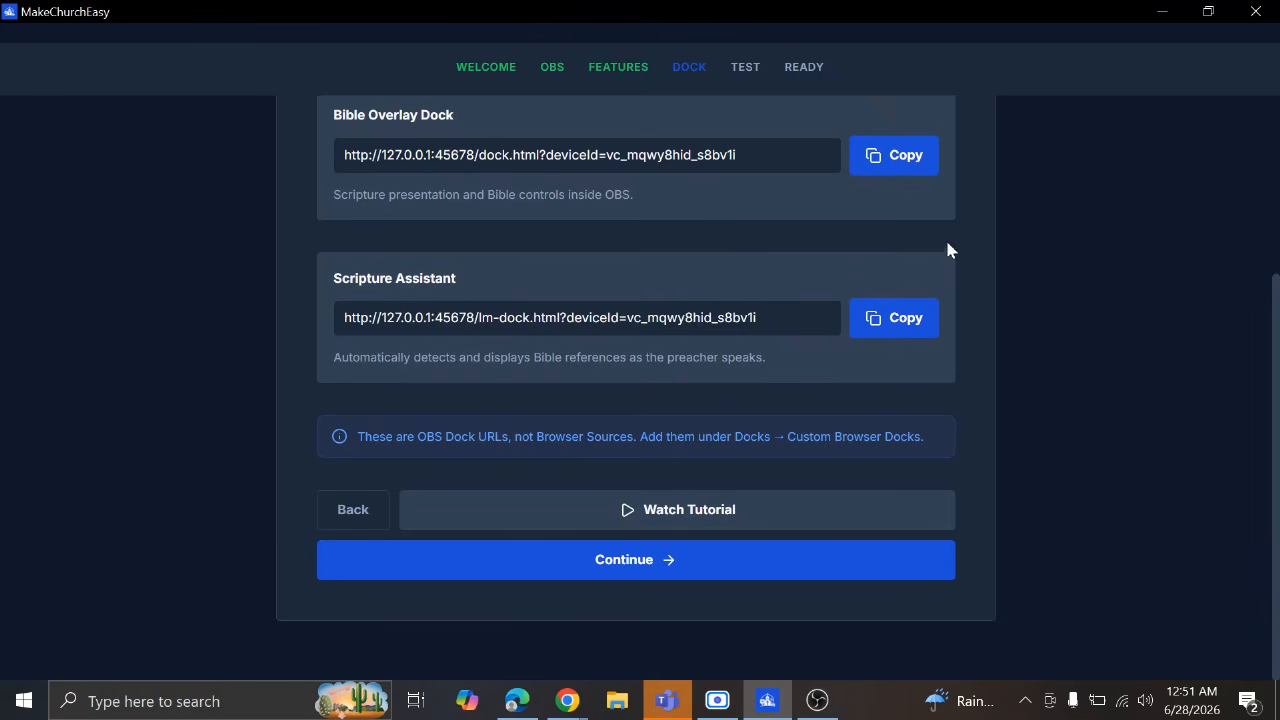
{"action": "left_click", "coordinate": [886, 318]}
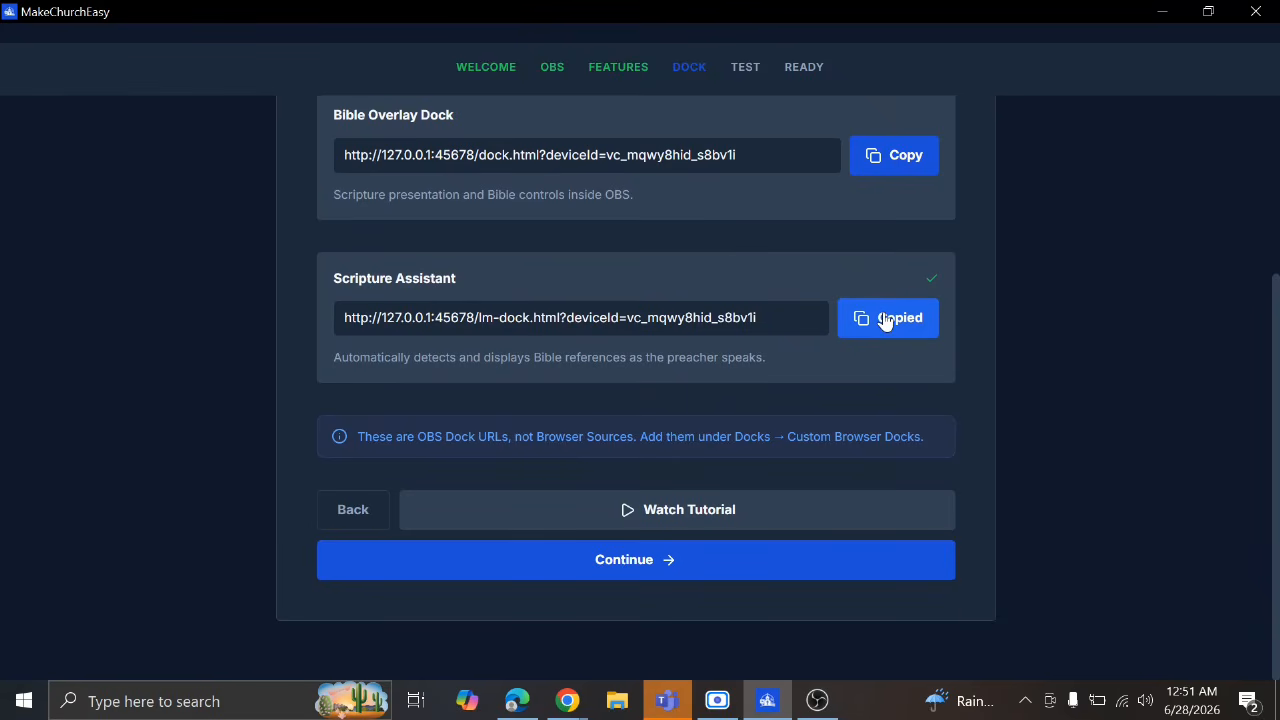
{"action": "left_click", "coordinate": [818, 704]}
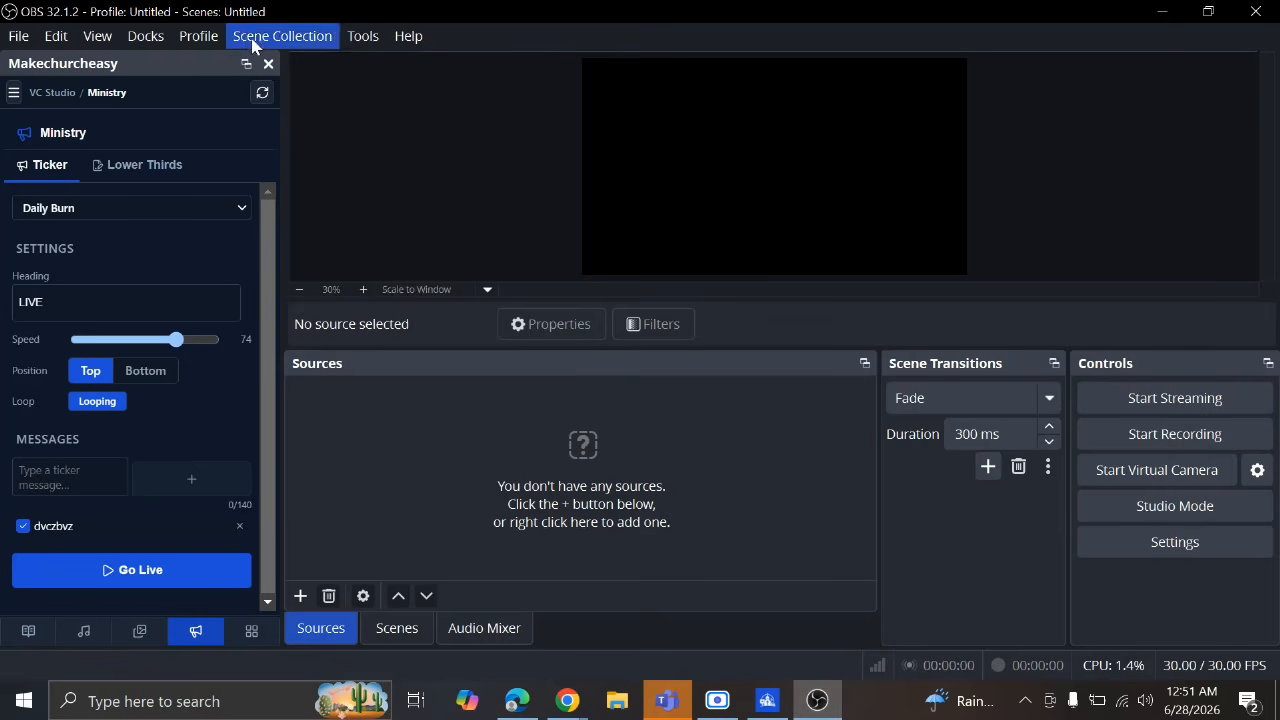
In Custom Browser Docks, add a new dock entry named 'MCE AI'
{"action": "left_click", "coordinate": [152, 43]}
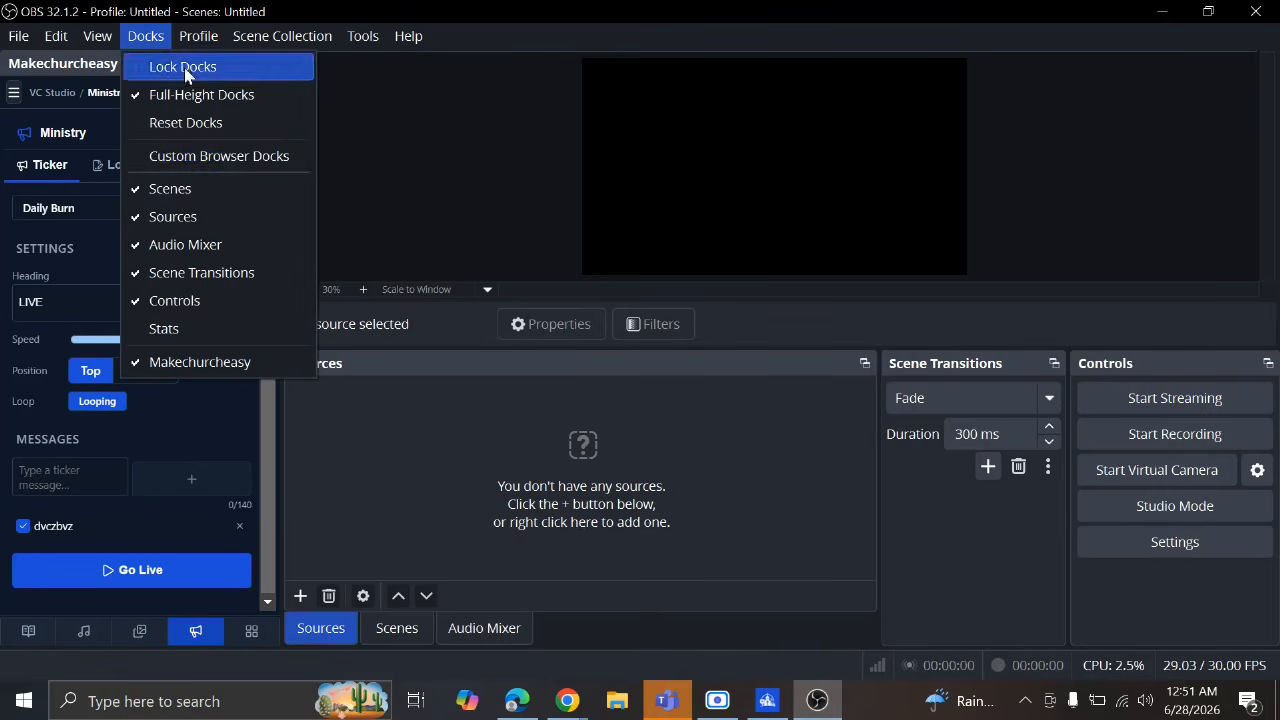
{"action": "left_click", "coordinate": [266, 160]}
{"action": "left_click", "coordinate": [384, 292]}
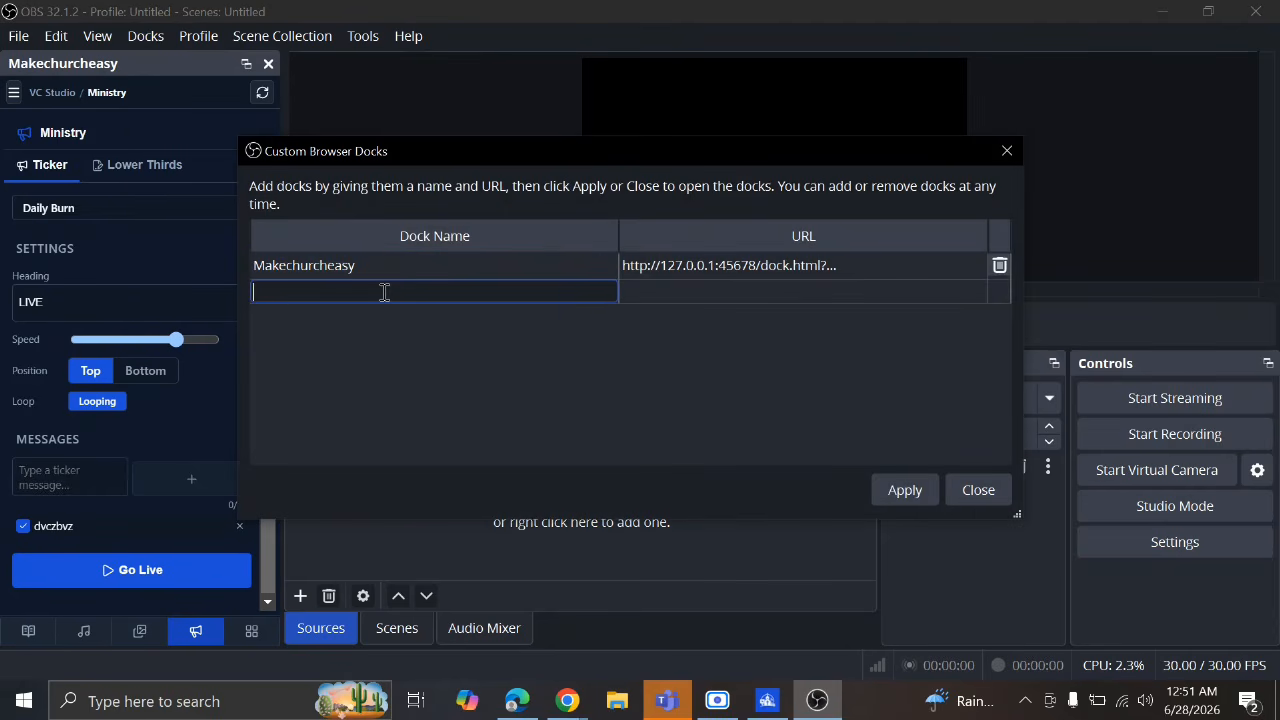
{"action": "type", "text": "MCE "}
{"action": "type", "text": "Al"}
{"action": "left_click", "coordinate": [658, 292]}
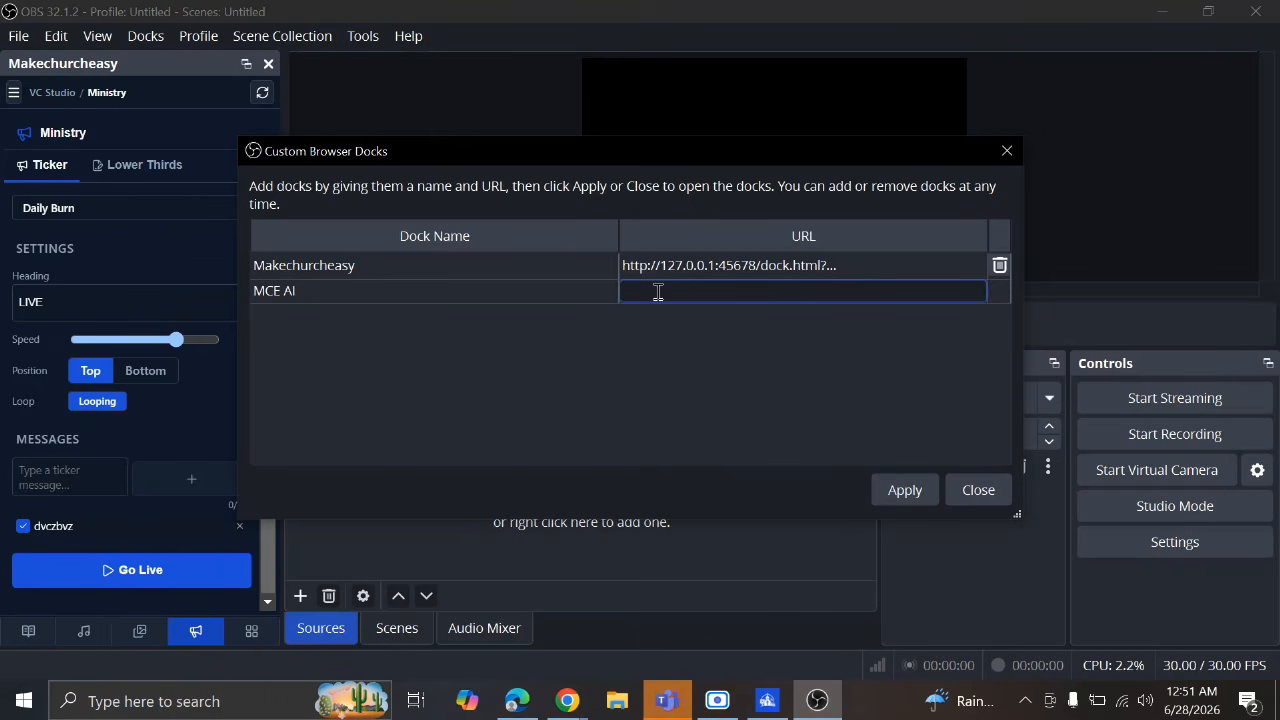
{"action": "right_click", "coordinate": [658, 294]}
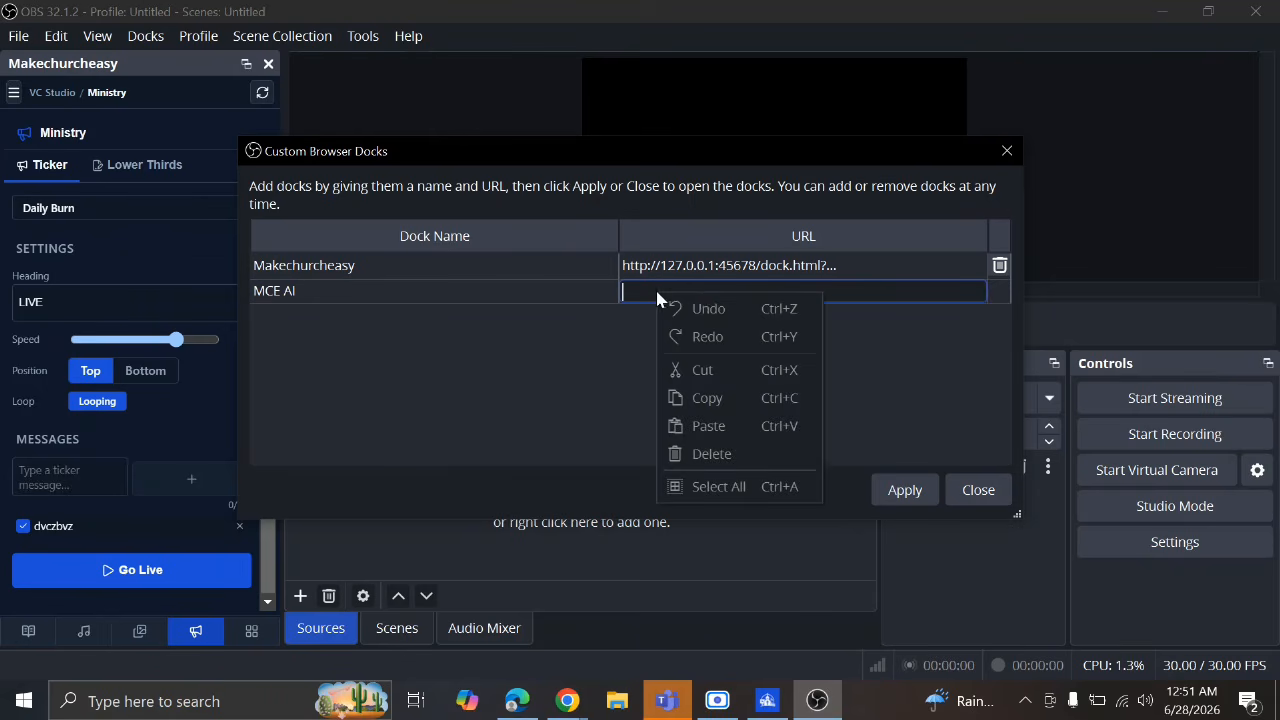
{"action": "left_click", "coordinate": [584, 340]}
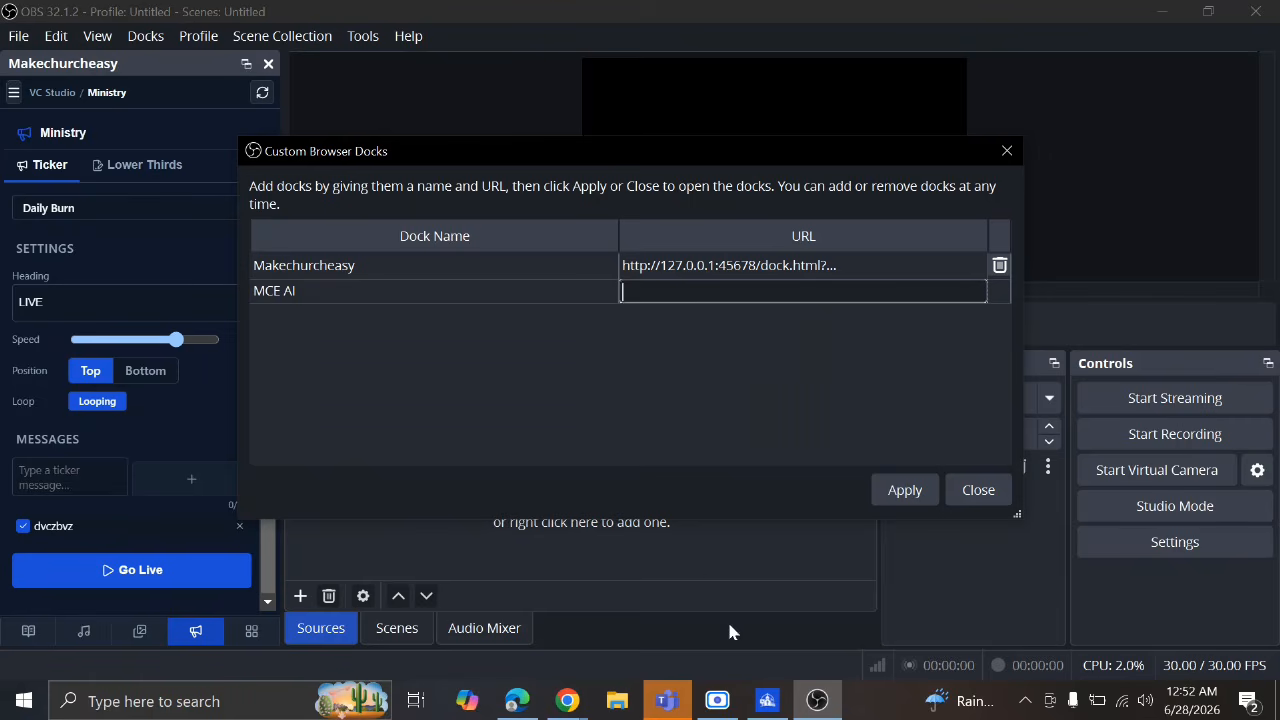
Re-copy the Scripture Assistant URL, paste it into the MCE AI row, and apply
{"action": "left_click", "coordinate": [767, 701]}
{"action": "left_click", "coordinate": [885, 316]}
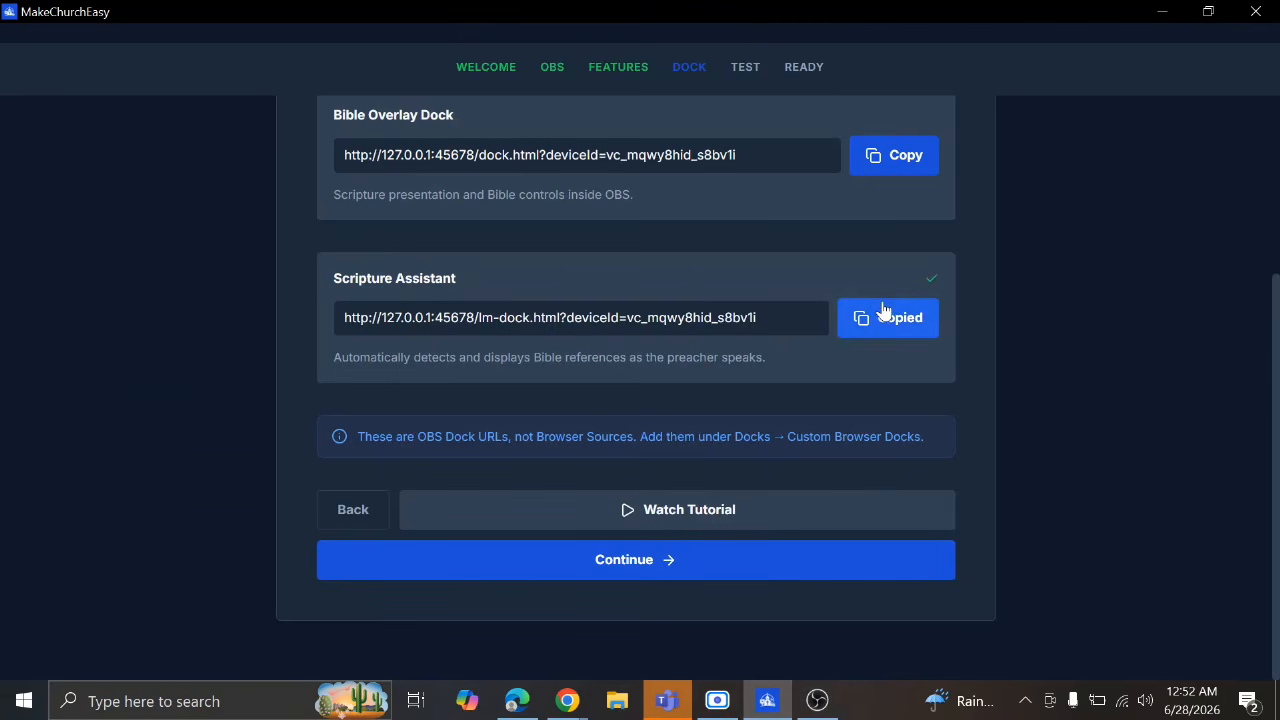
{"action": "left_click", "coordinate": [817, 701]}
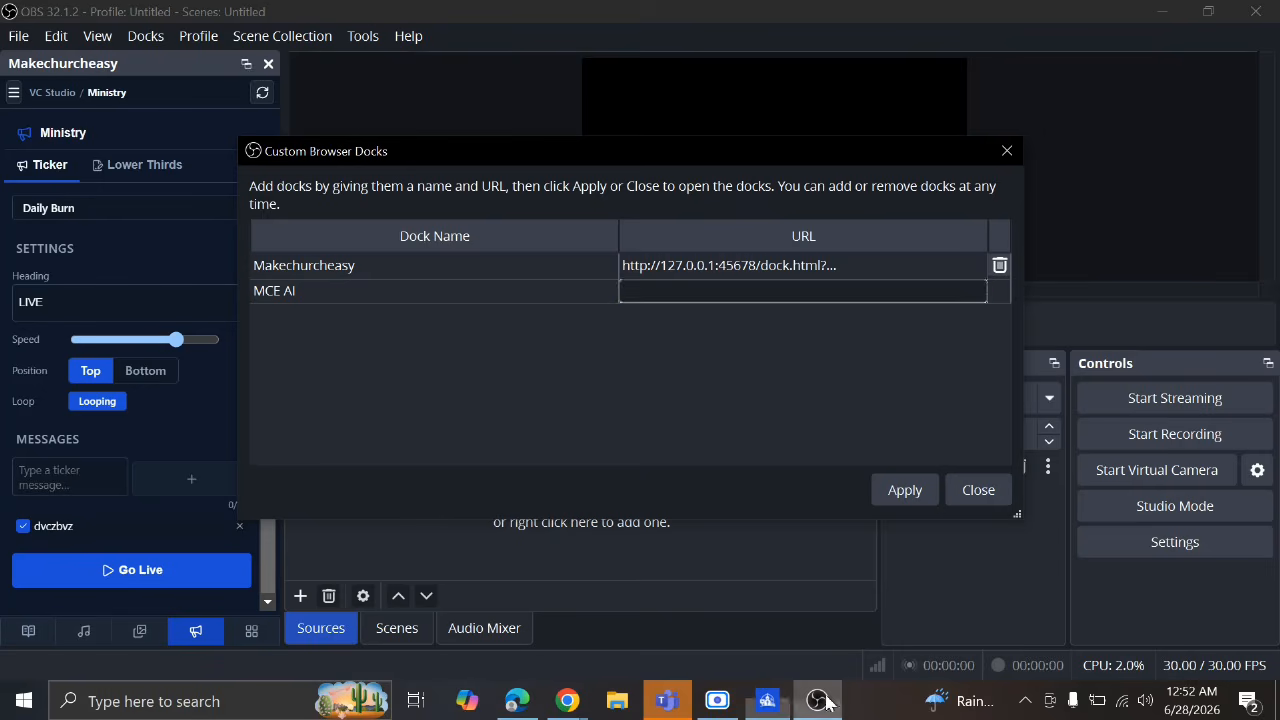
{"action": "right_click", "coordinate": [746, 288]}
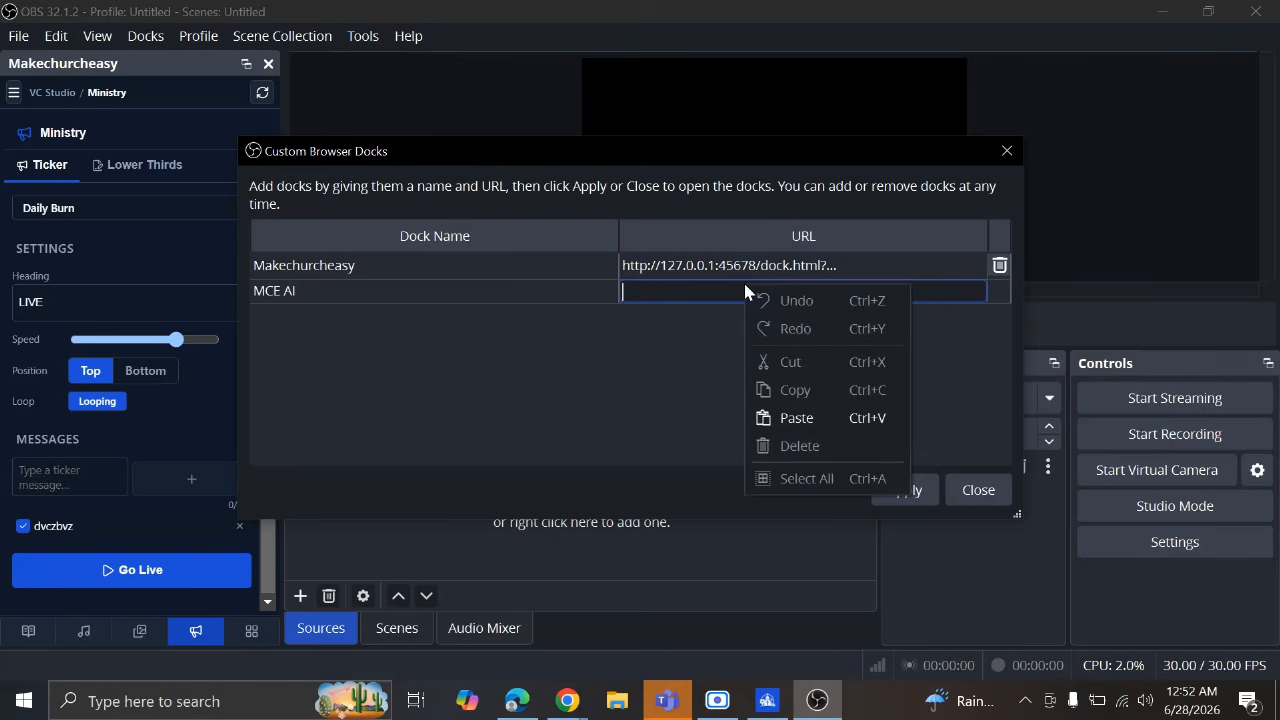
{"action": "left_click", "coordinate": [792, 413]}
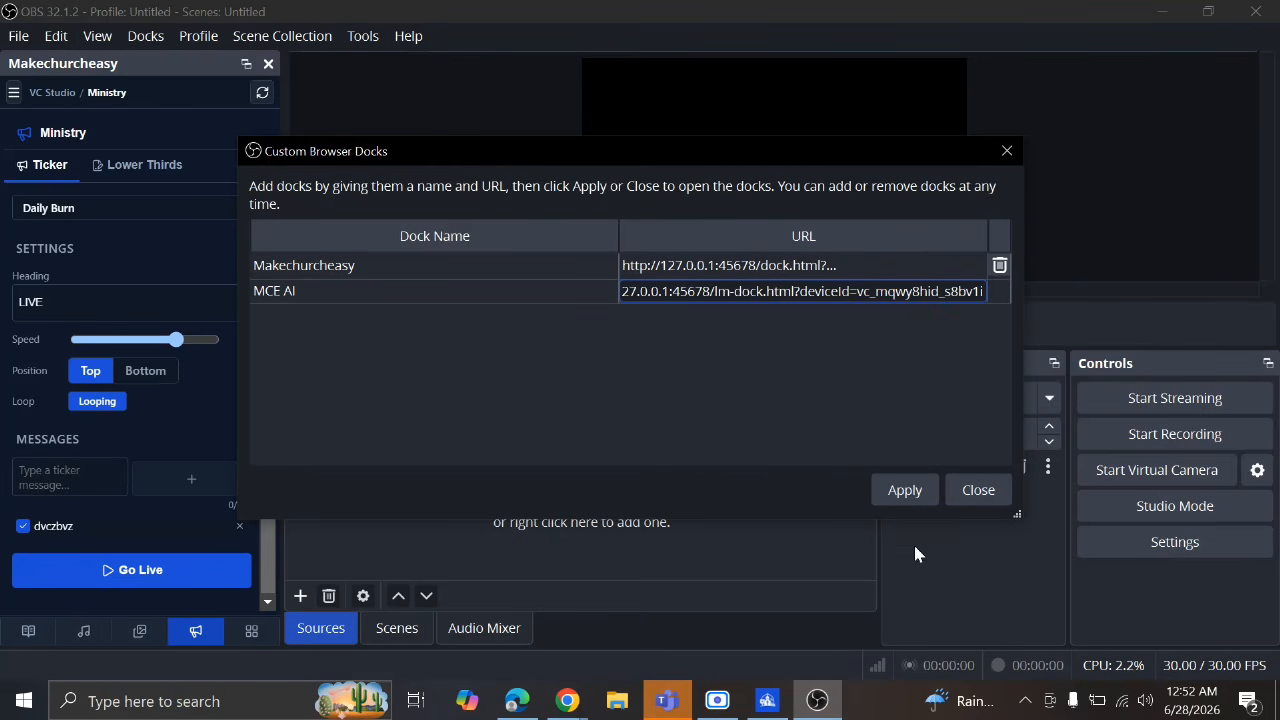
{"action": "left_click", "coordinate": [907, 491]}
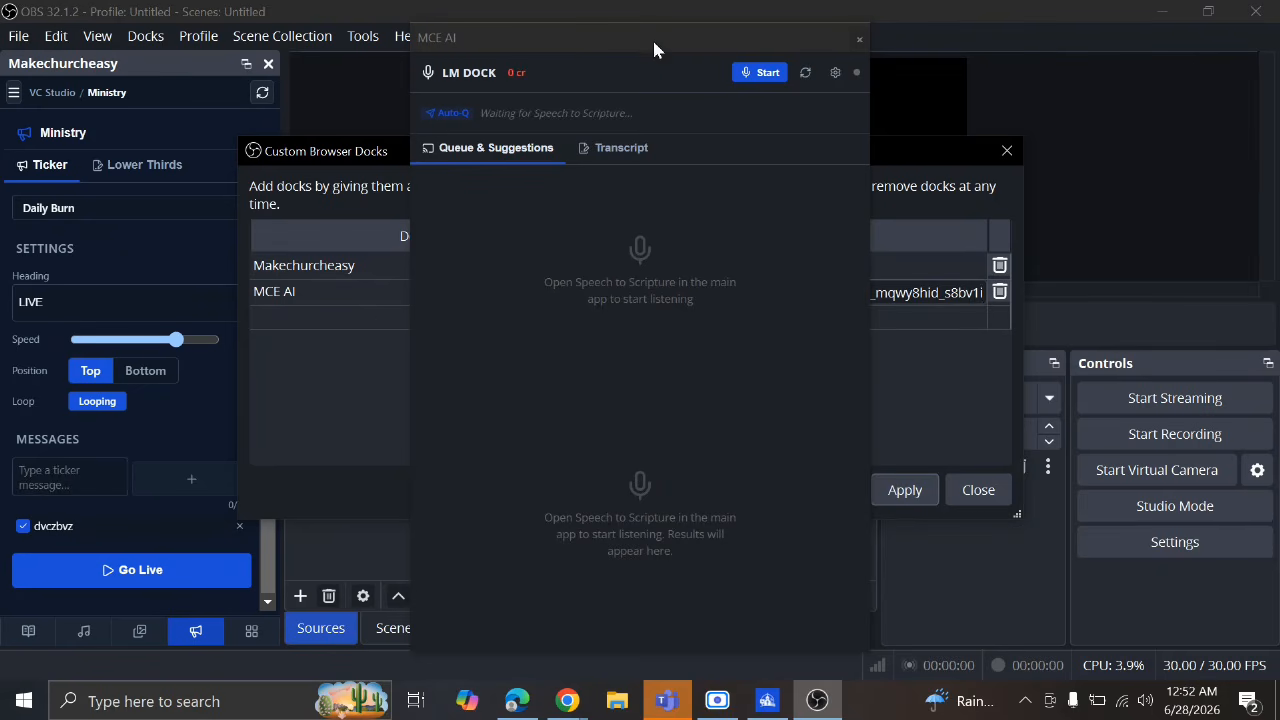
Dock MCE AI on the right edge, close the docks list, and widen the panel
{"action": "left_click_drag", "start_coordinate": [652, 37], "coordinate": [1211, 176]}
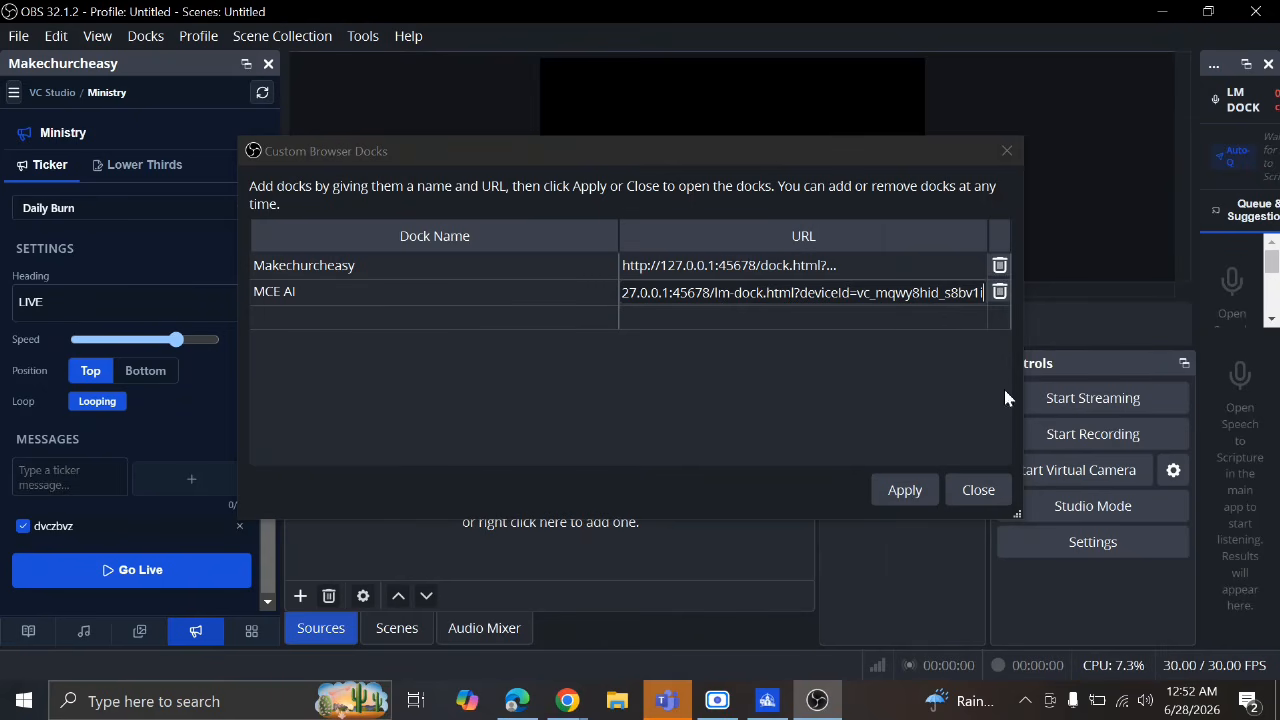
{"action": "left_click", "coordinate": [960, 490]}
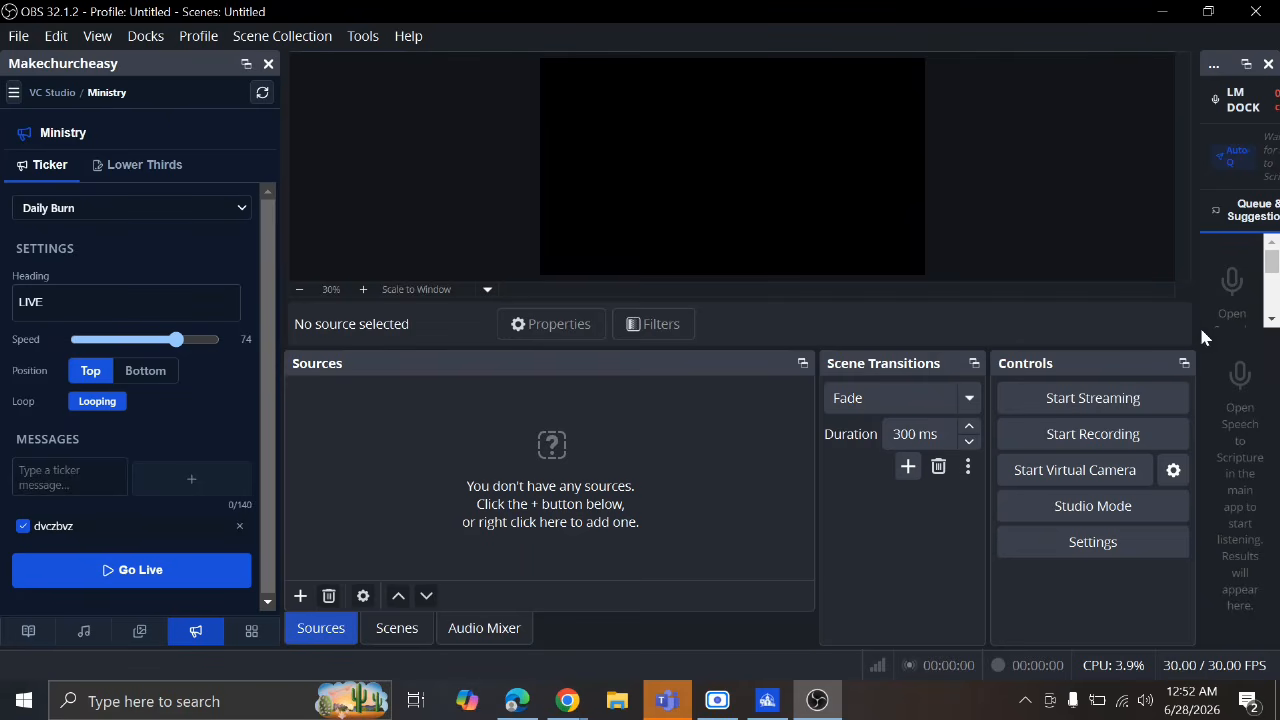
{"action": "left_click_drag", "start_coordinate": [1196, 328], "coordinate": [1034, 323]}
Run MakeChurchEasy's setup diagnostics for OBS, both docks and the microphone, then finish setup to reach the Dashboard
{"action": "left_click", "coordinate": [767, 700]}
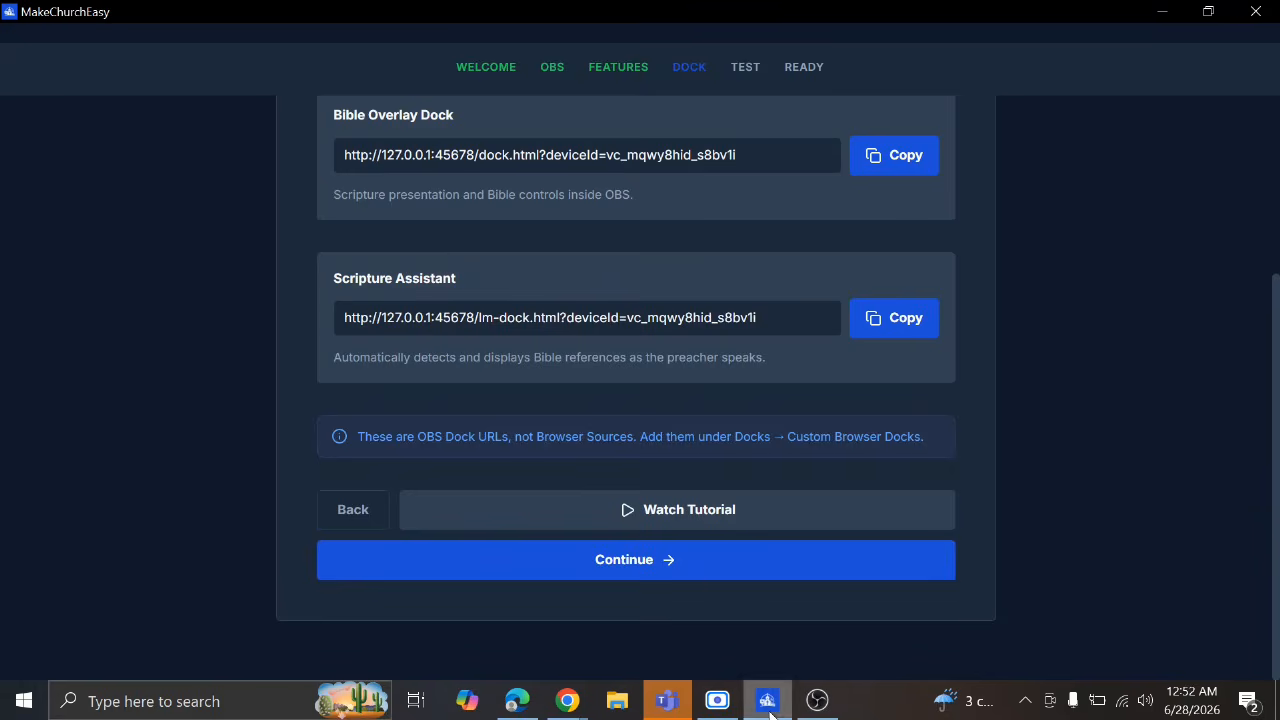
{"action": "left_click", "coordinate": [637, 563]}
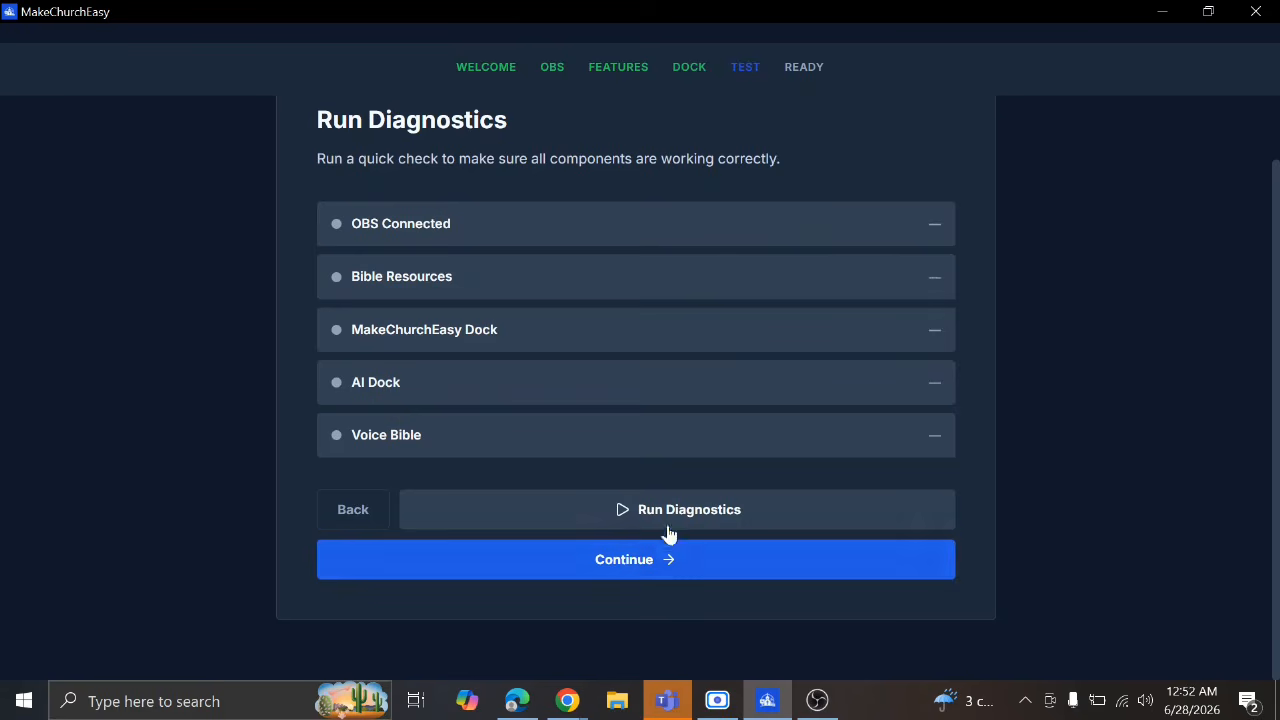
{"action": "left_click", "coordinate": [658, 515]}
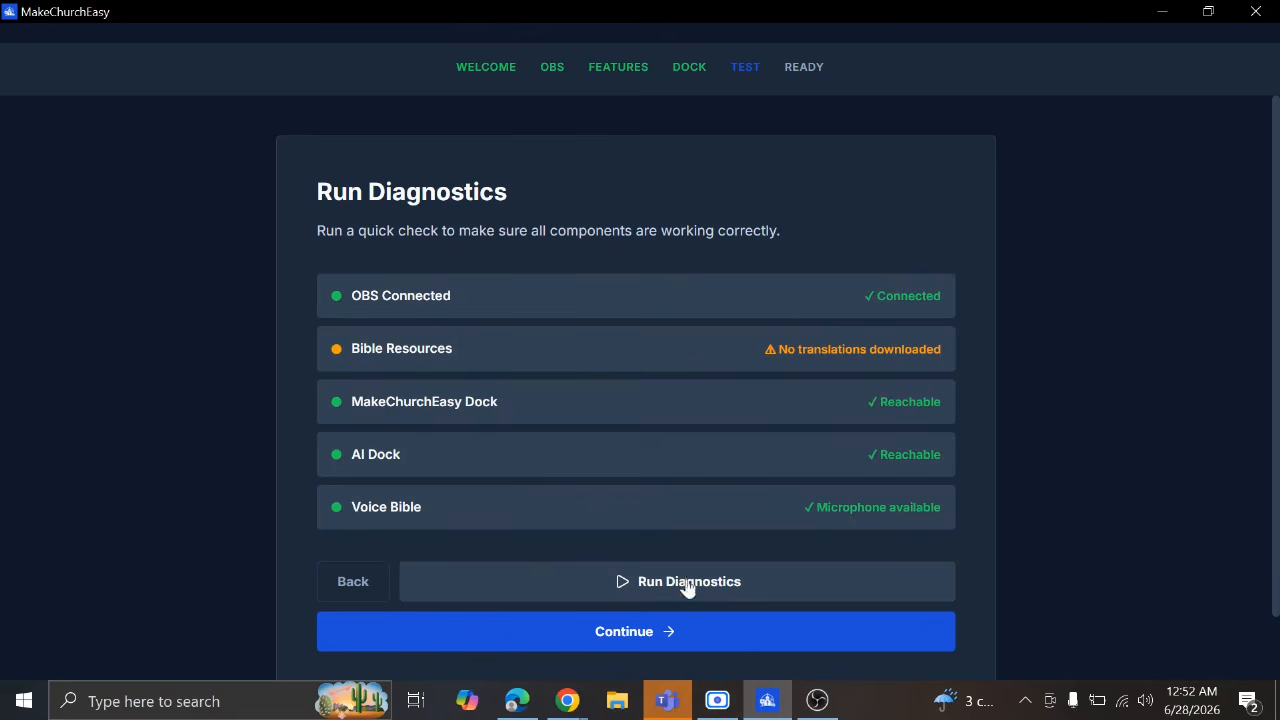
{"action": "left_click", "coordinate": [692, 632]}
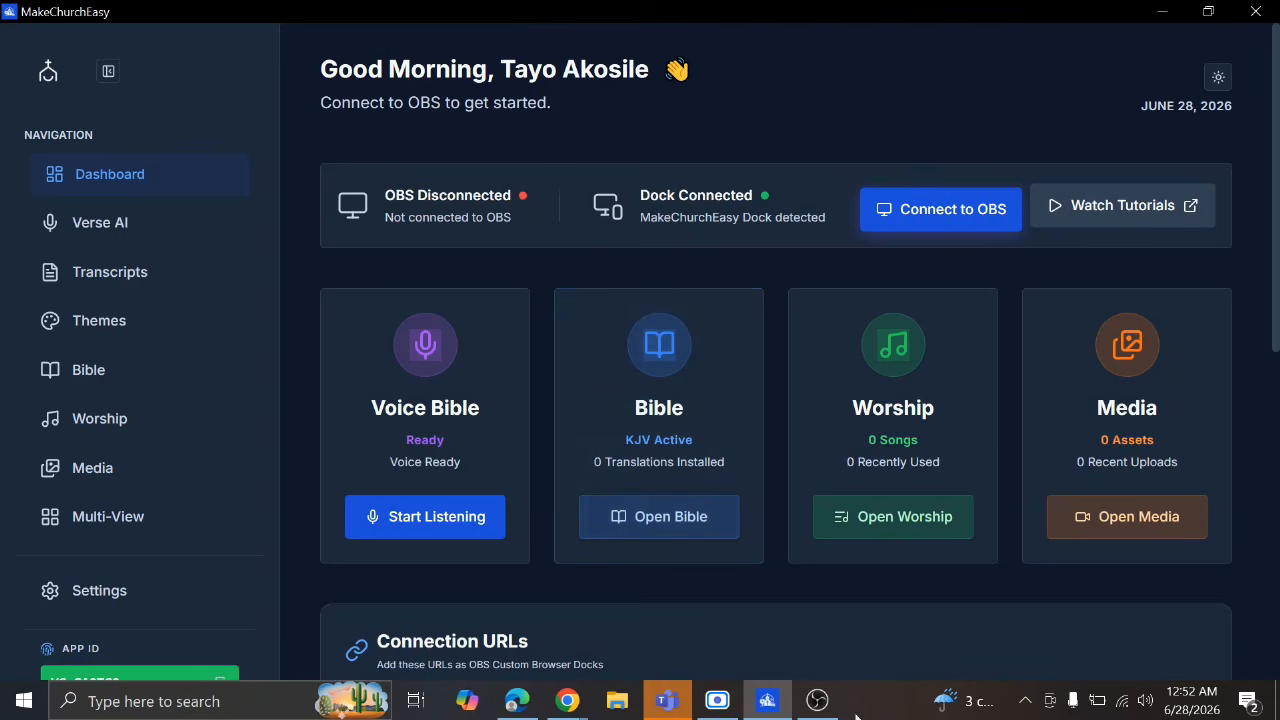
Switch to OBS to confirm both custom docks, then bring the Scre.io screen recorder forward
{"action": "left_click", "coordinate": [818, 700]}
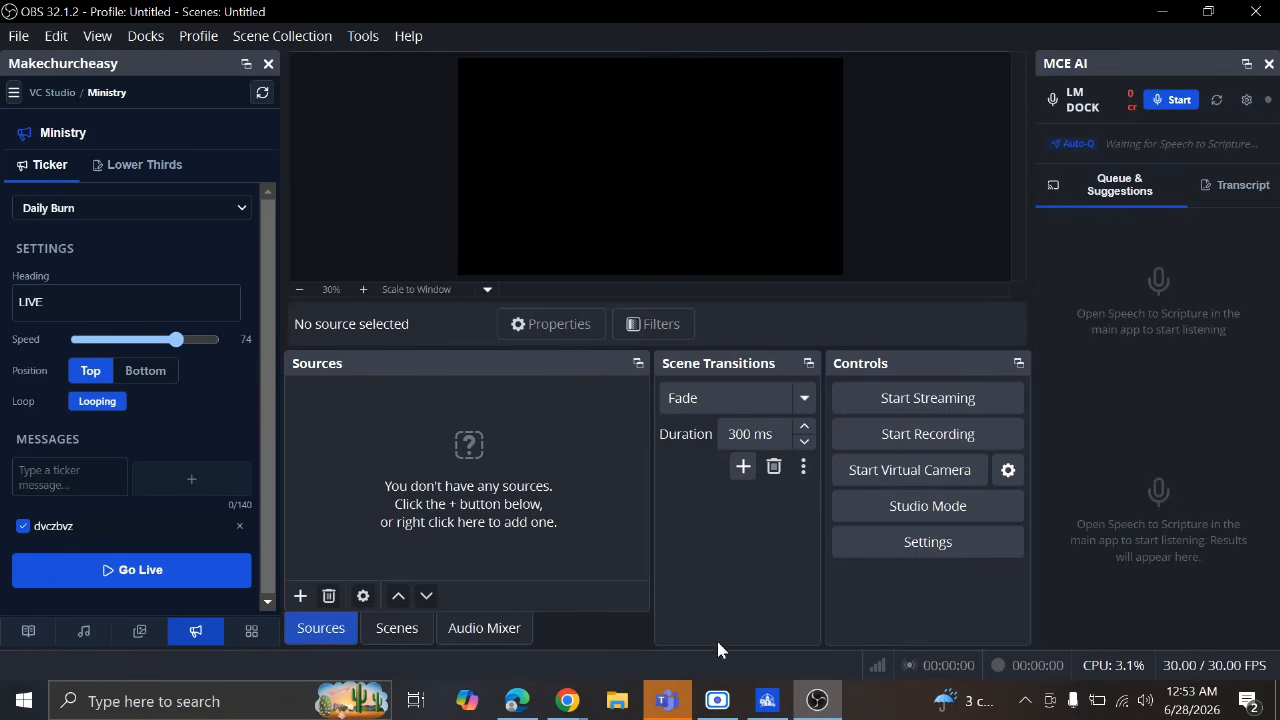
{"action": "left_click", "coordinate": [717, 700]}
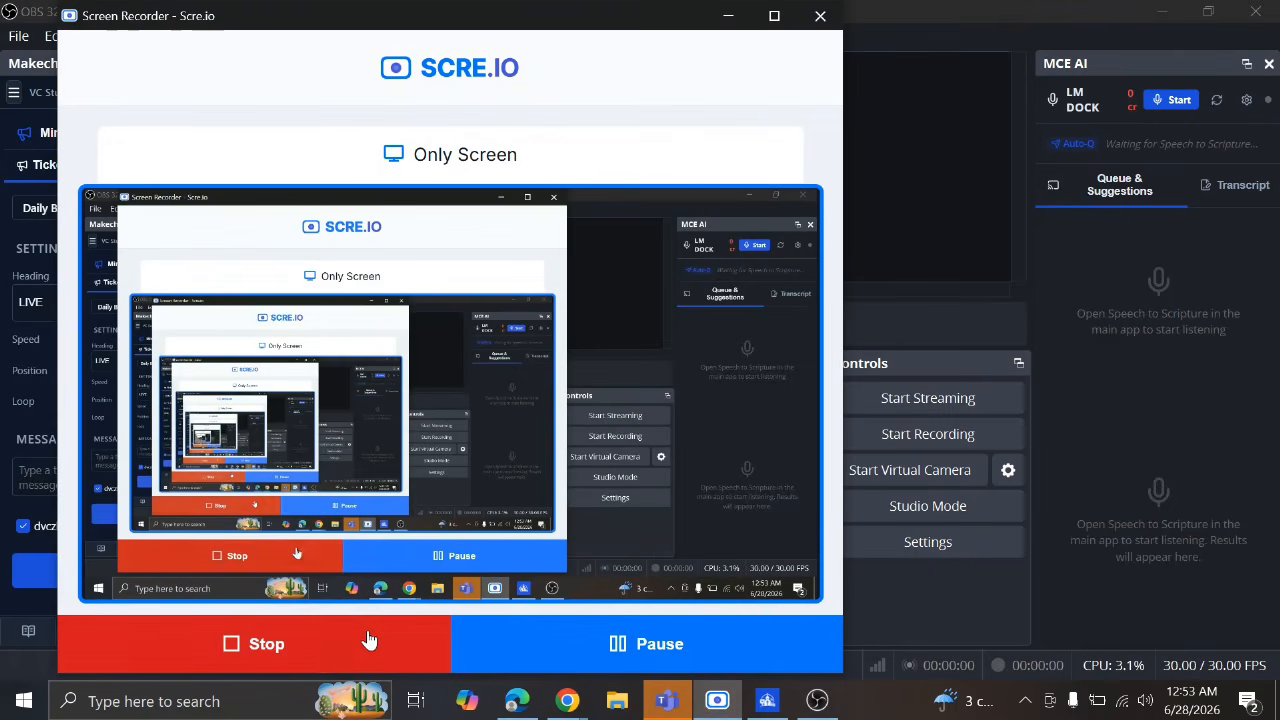